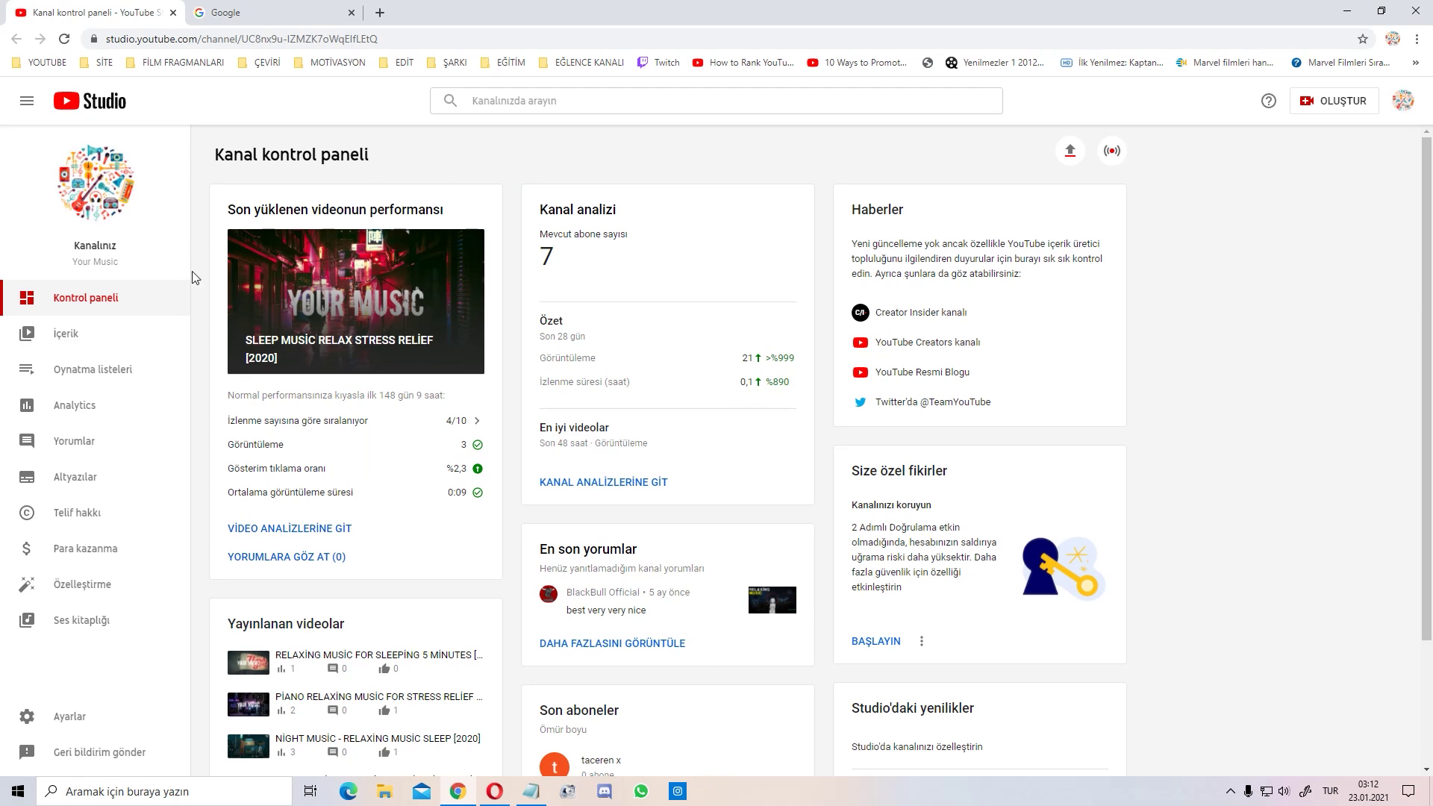
- Open the channel's advanced settings and begin a Google Ads account link with the link name "Reklam Verme"
click(87, 728)
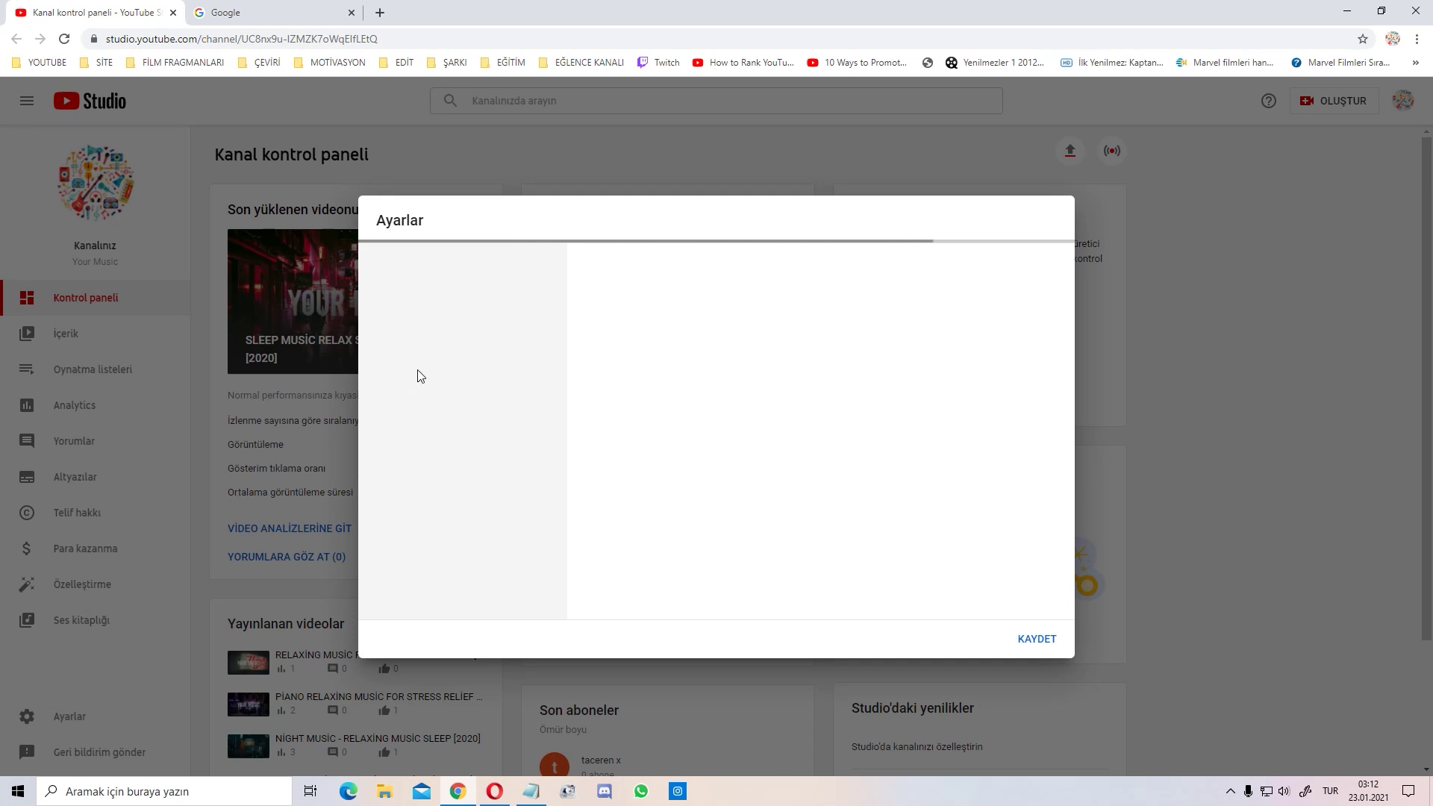
click(445, 306)
click(707, 273)
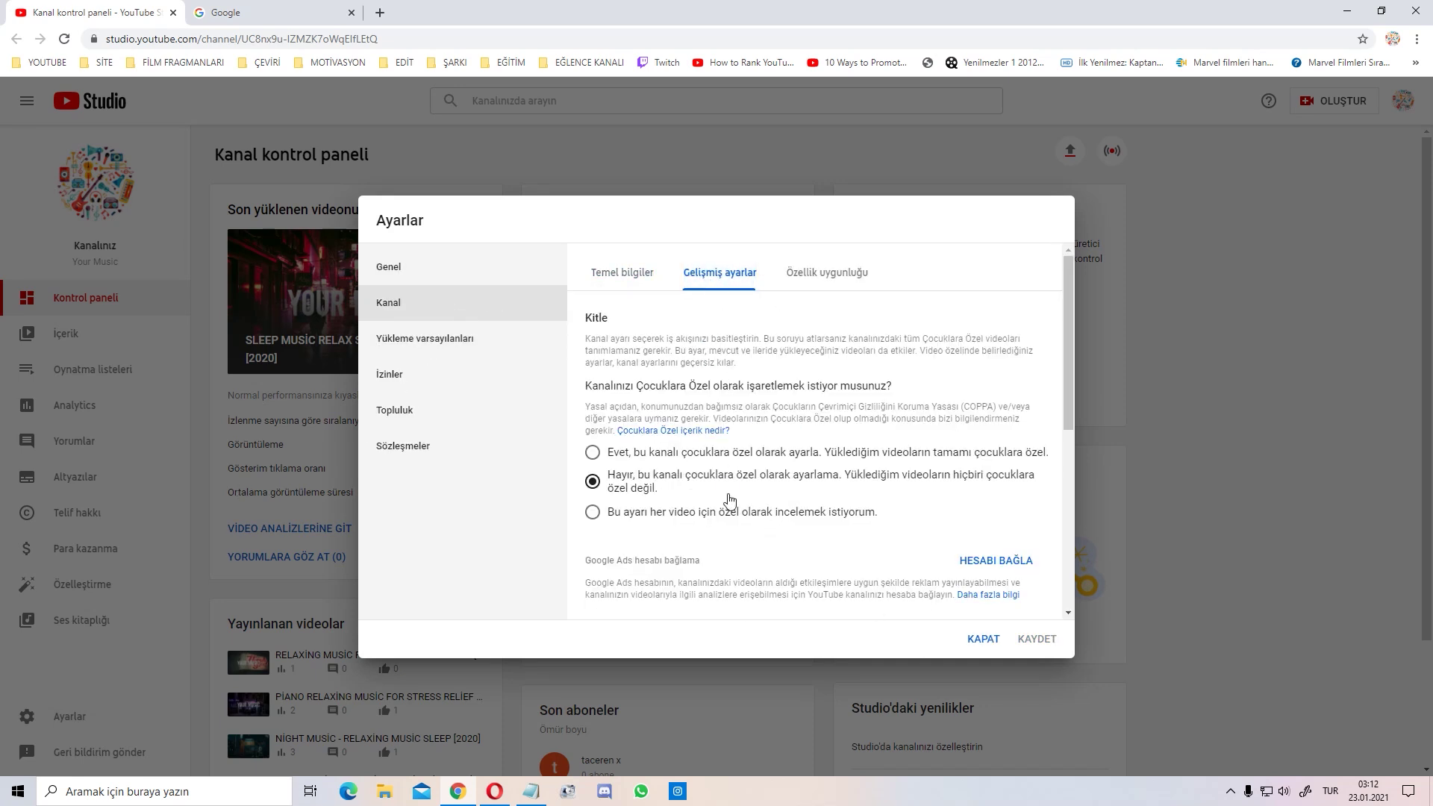
scroll(724, 493, down, 2)
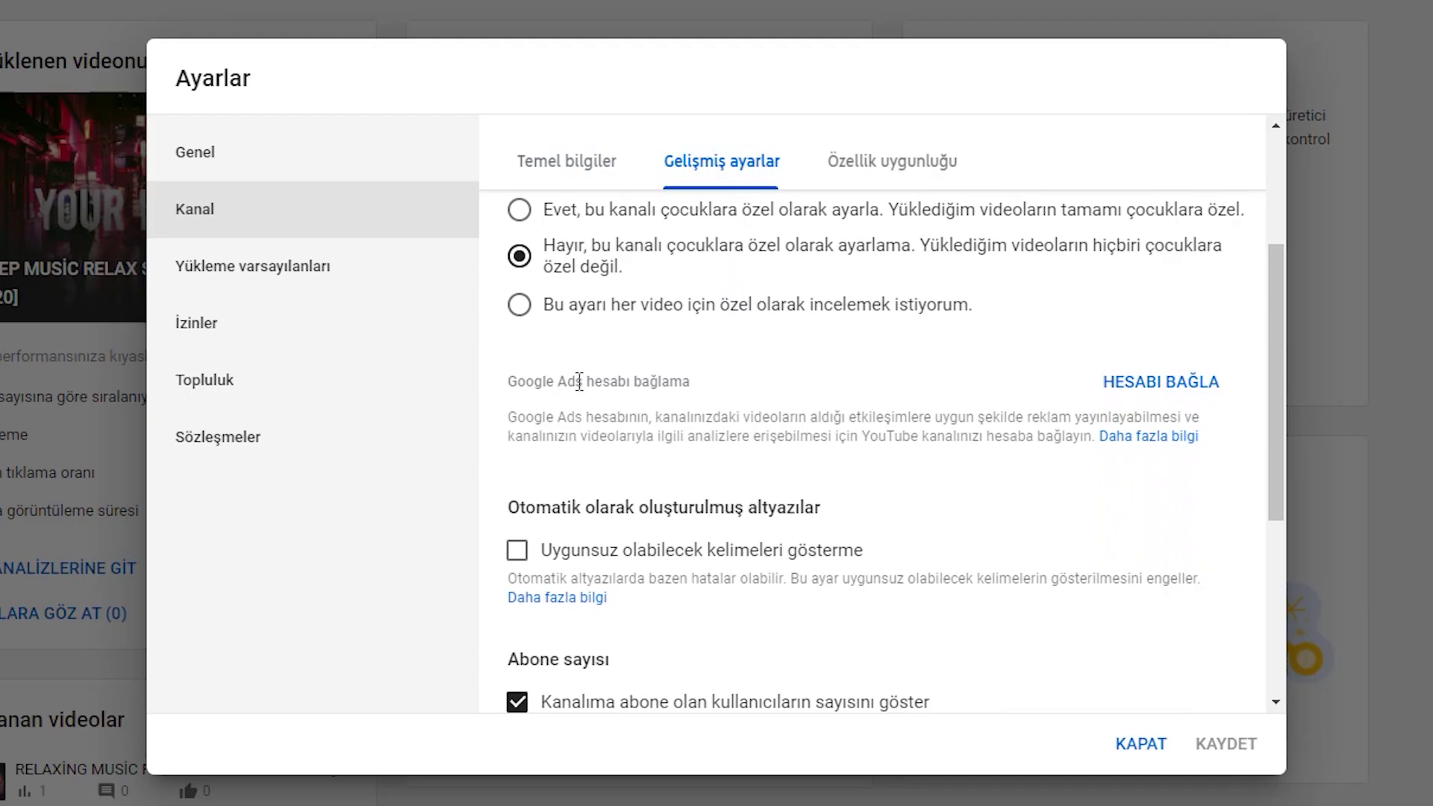
click(1134, 387)
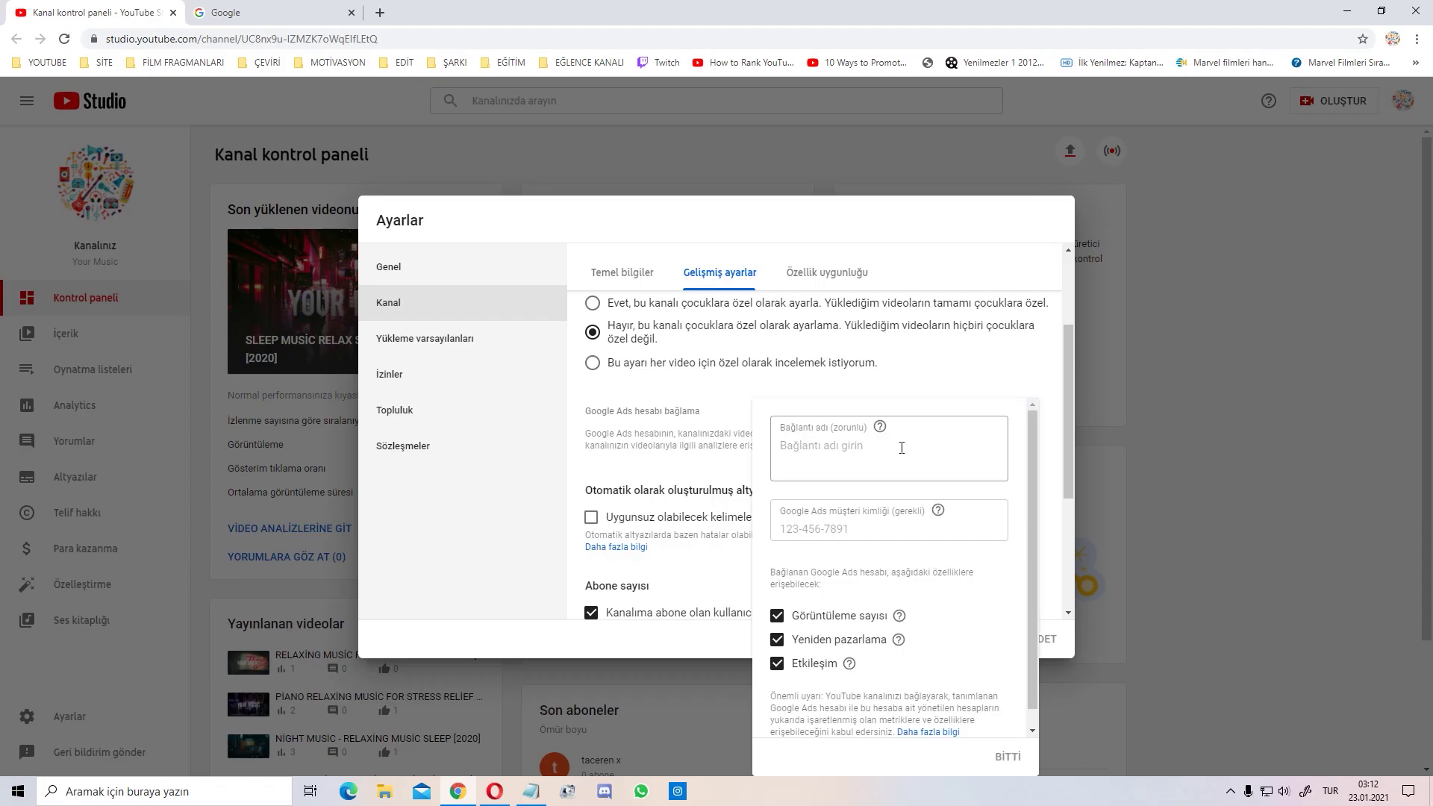
click(901, 448)
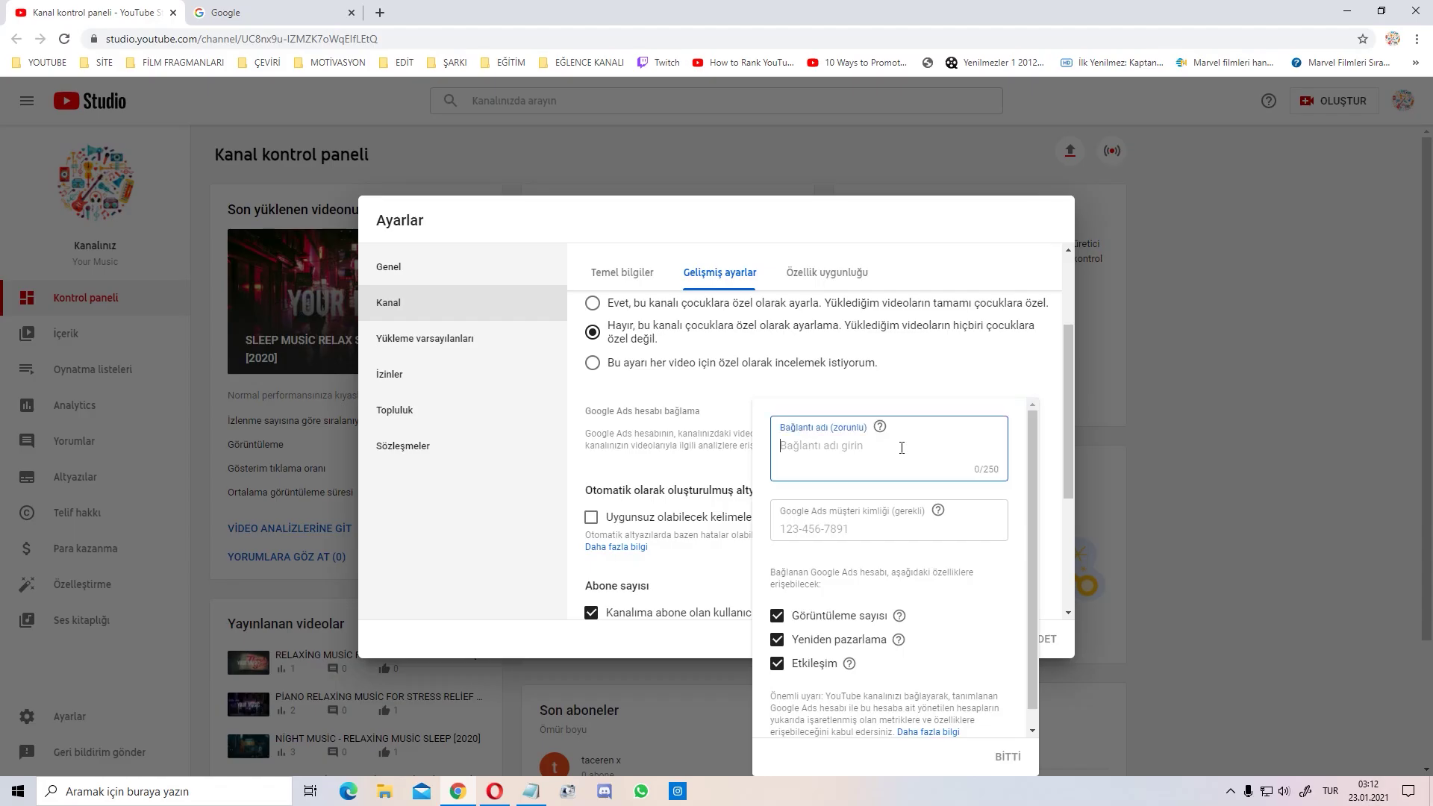
text(Reklam Verme)
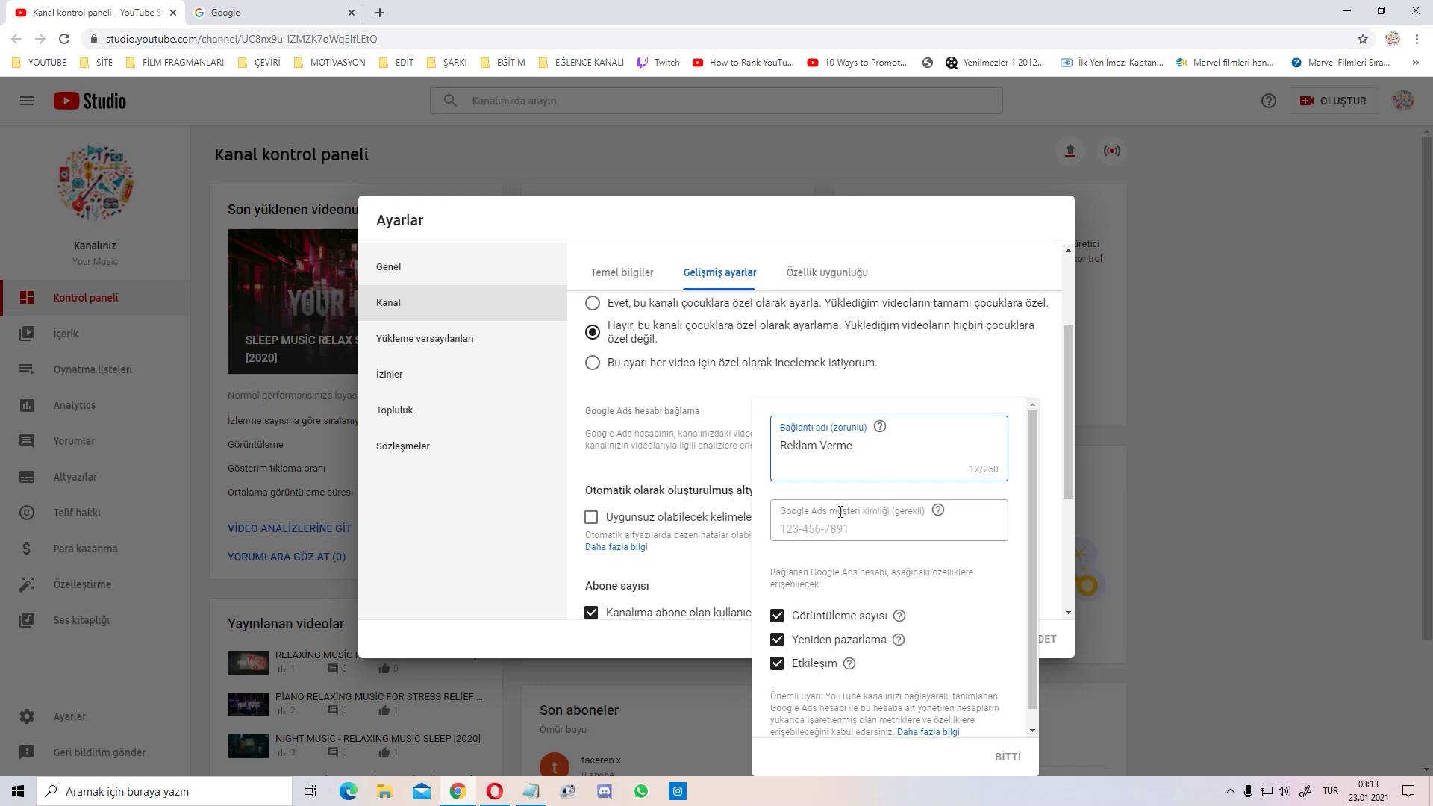
- Search Google for "google ads", open the Google Ads site and start a new Google Ads account
click(285, 18)
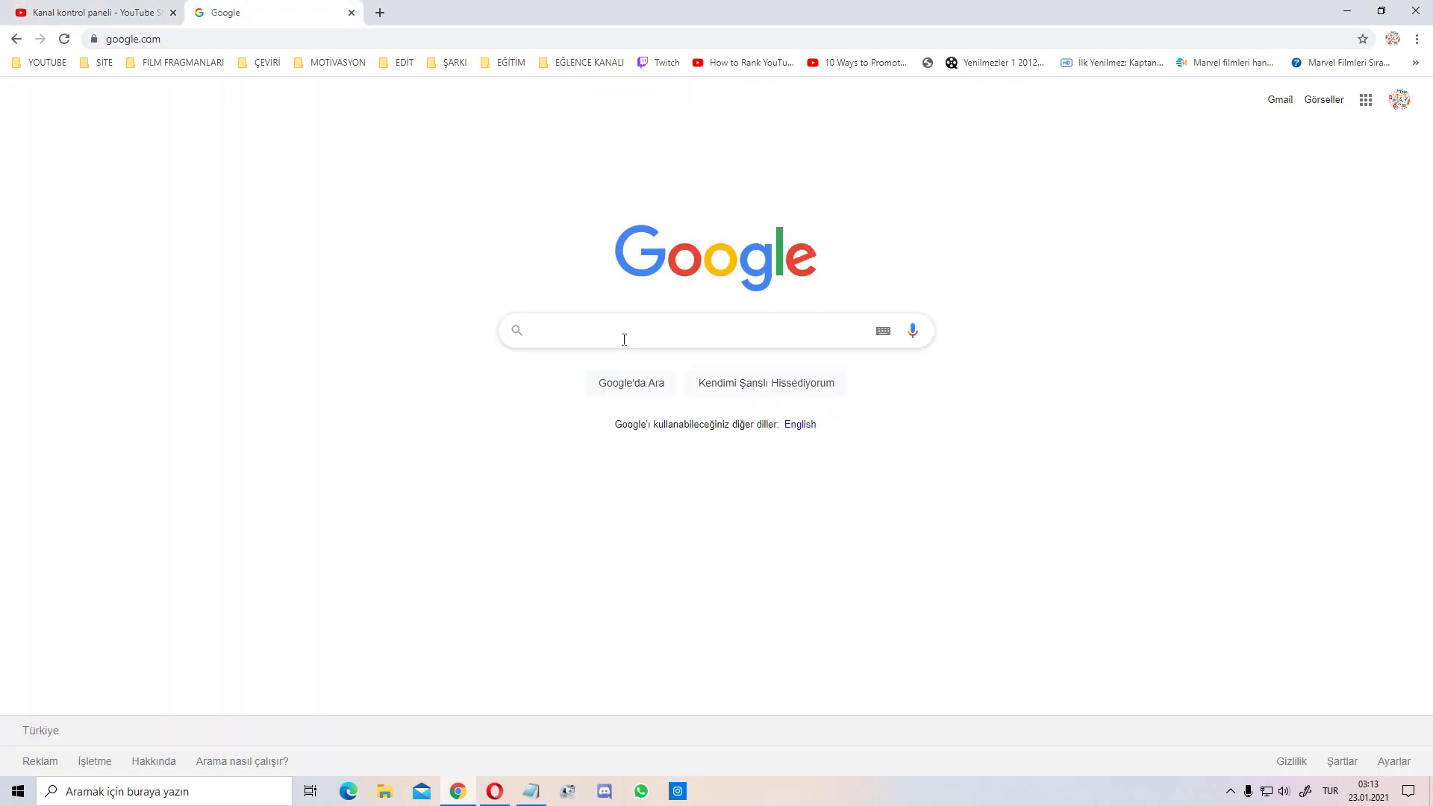
text(google ads)
key(Return)
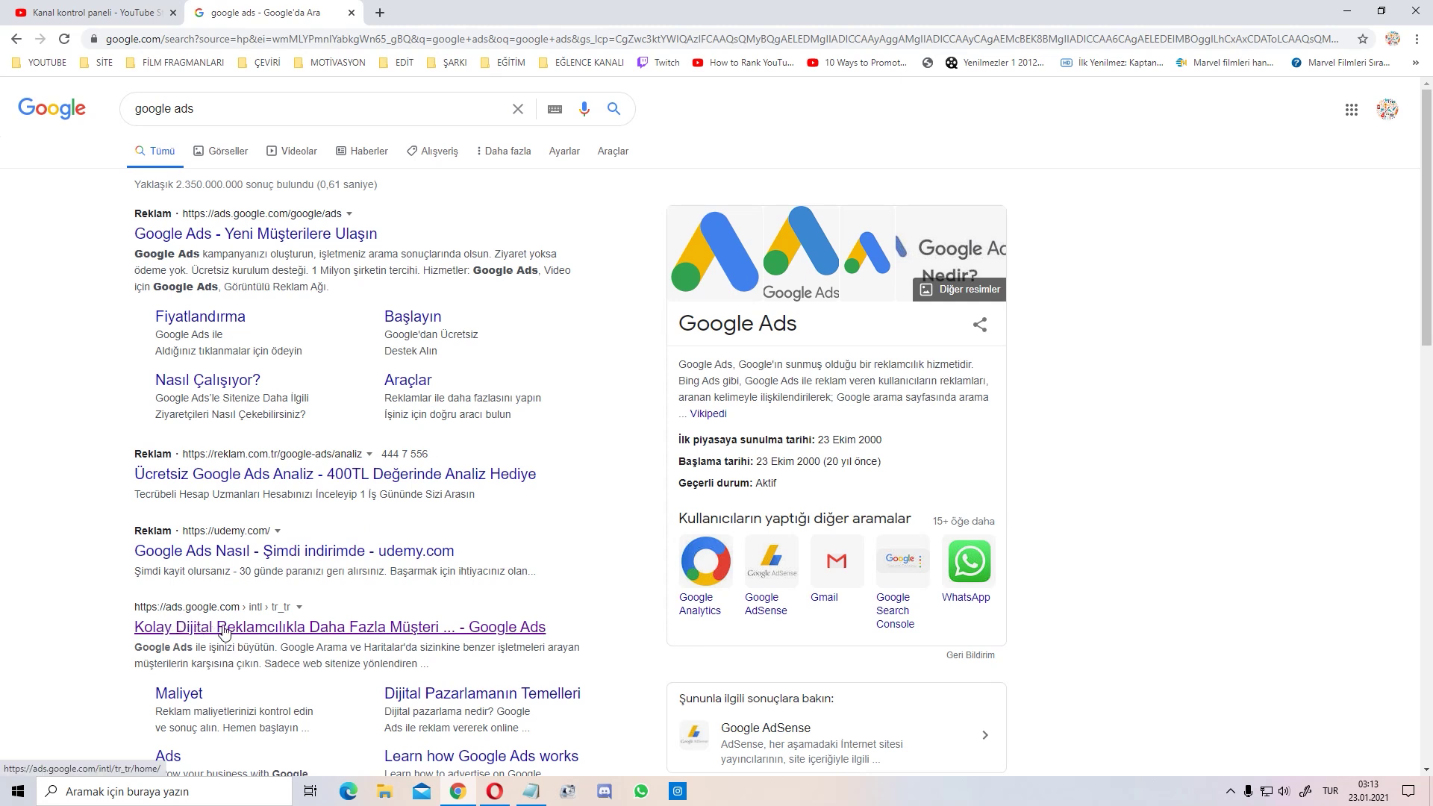
click(224, 631)
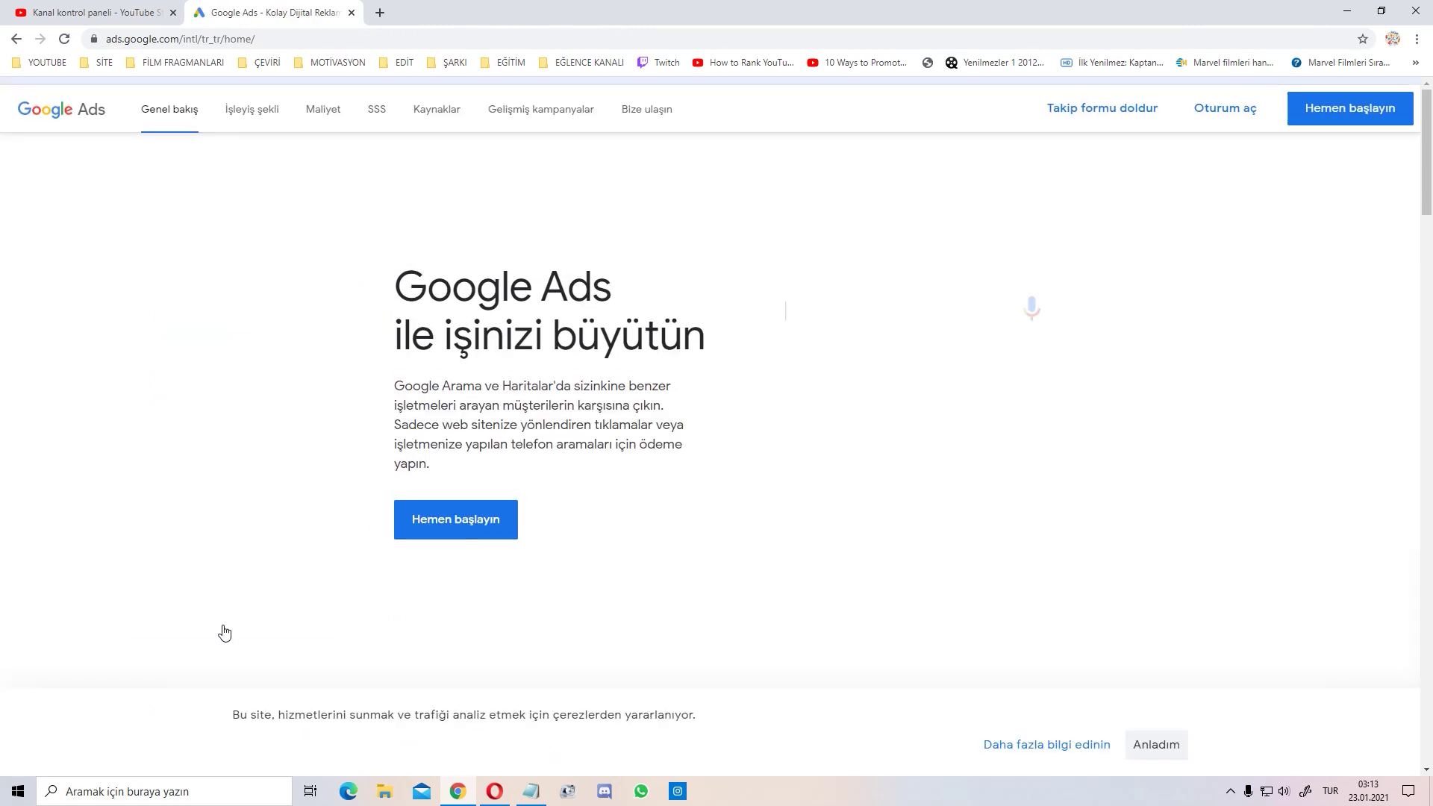
click(1198, 160)
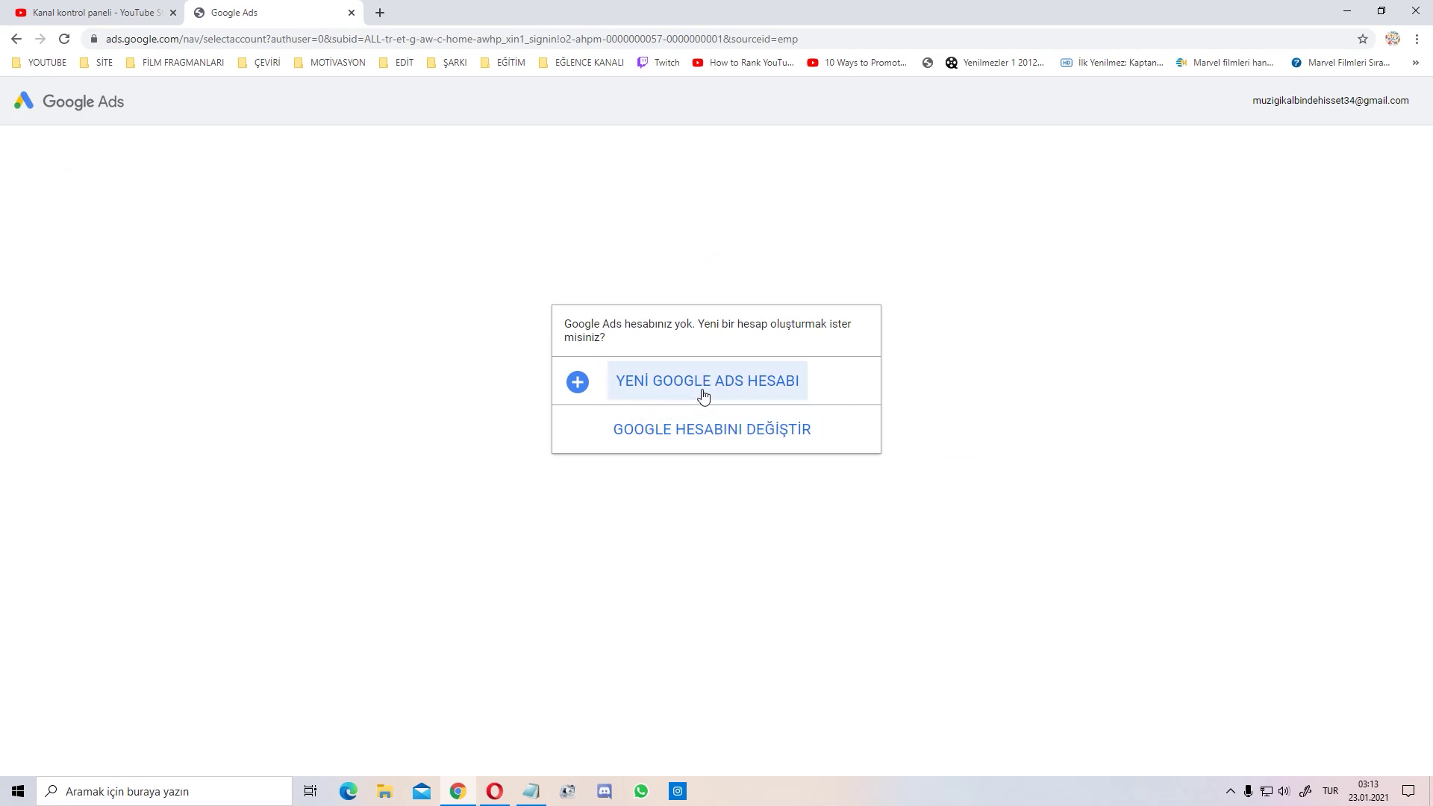
click(703, 394)
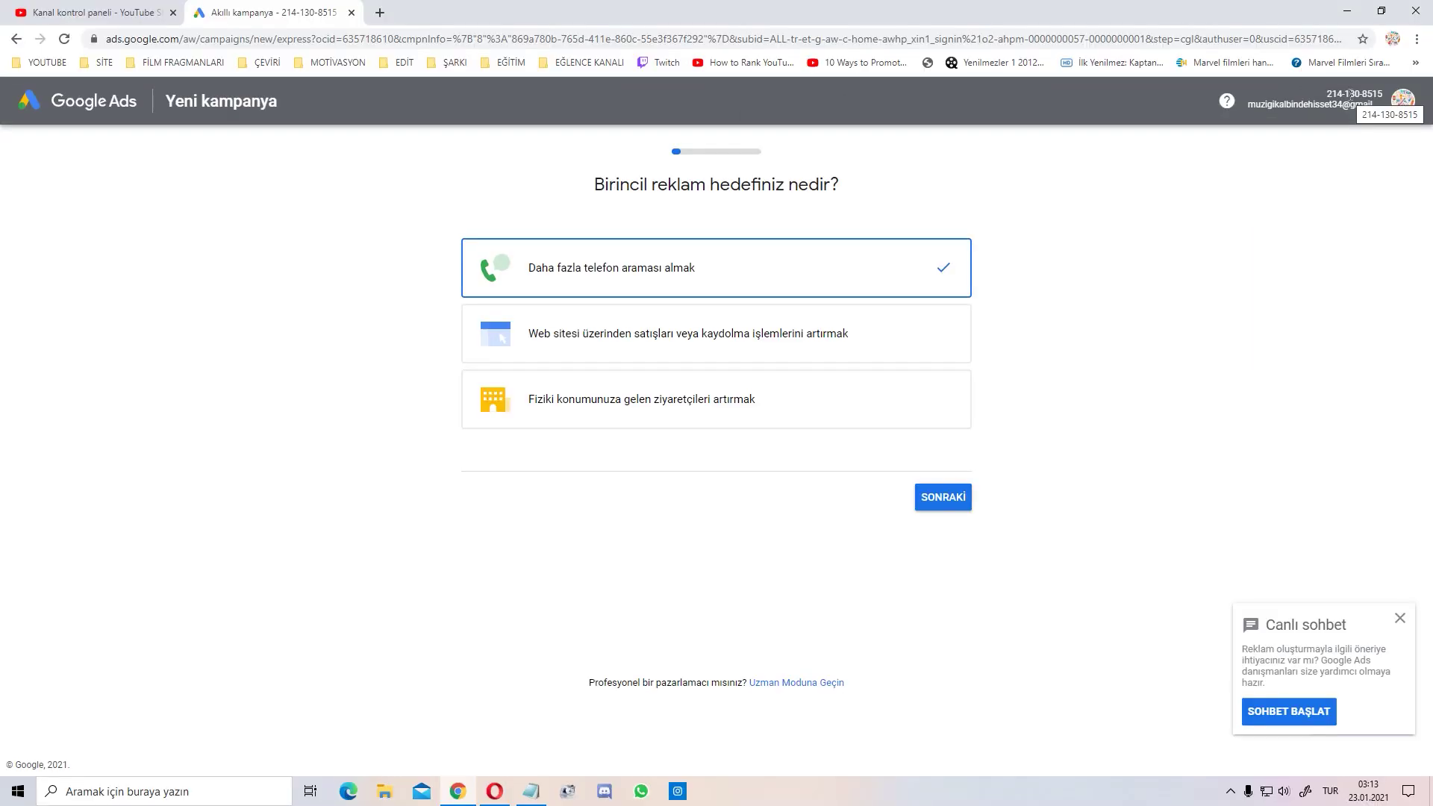
- Copy the Google Ads customer ID into the YouTube Studio link request, complete the request and save the channel settings
right_click(1351, 99)
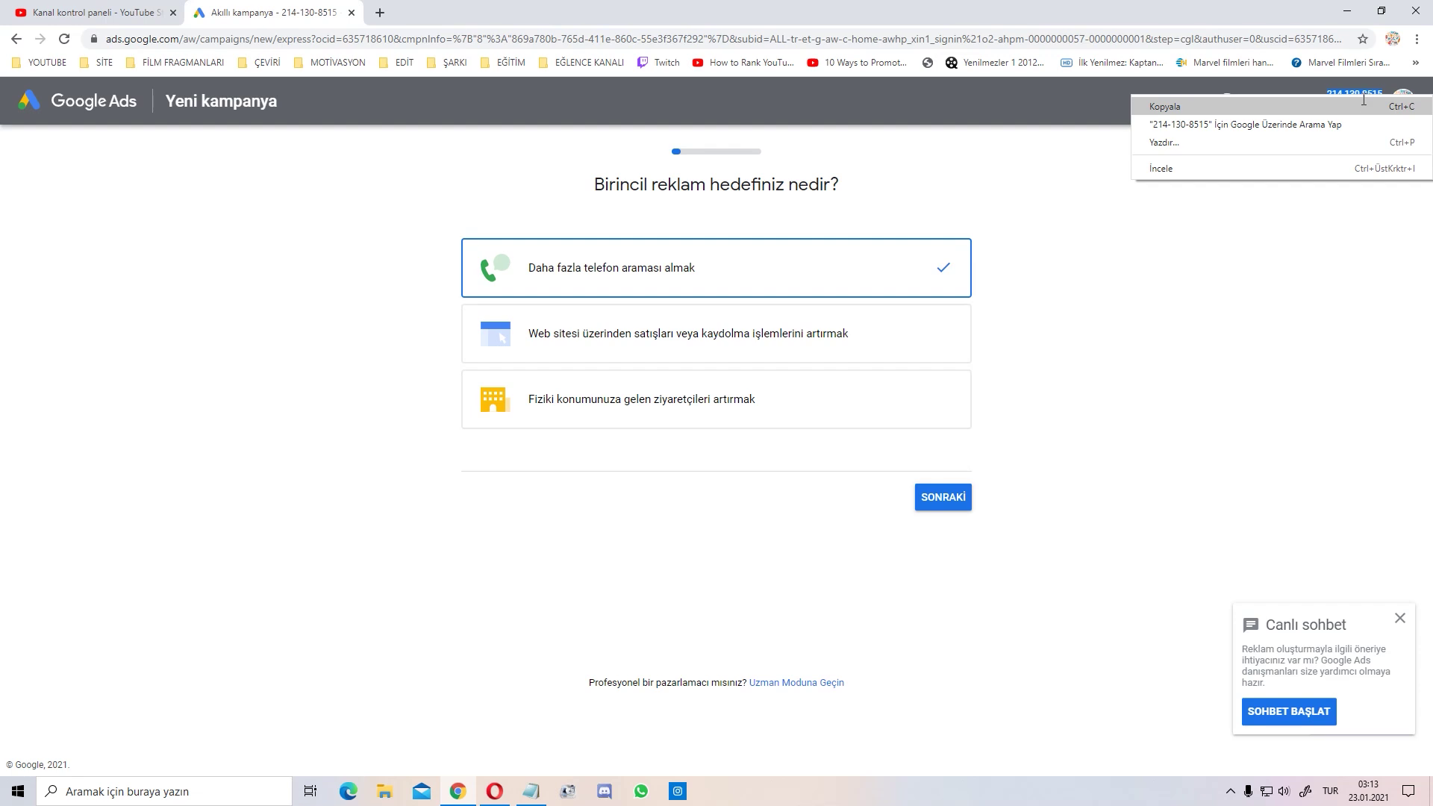
click(60, 7)
click(851, 522)
right_click(827, 533)
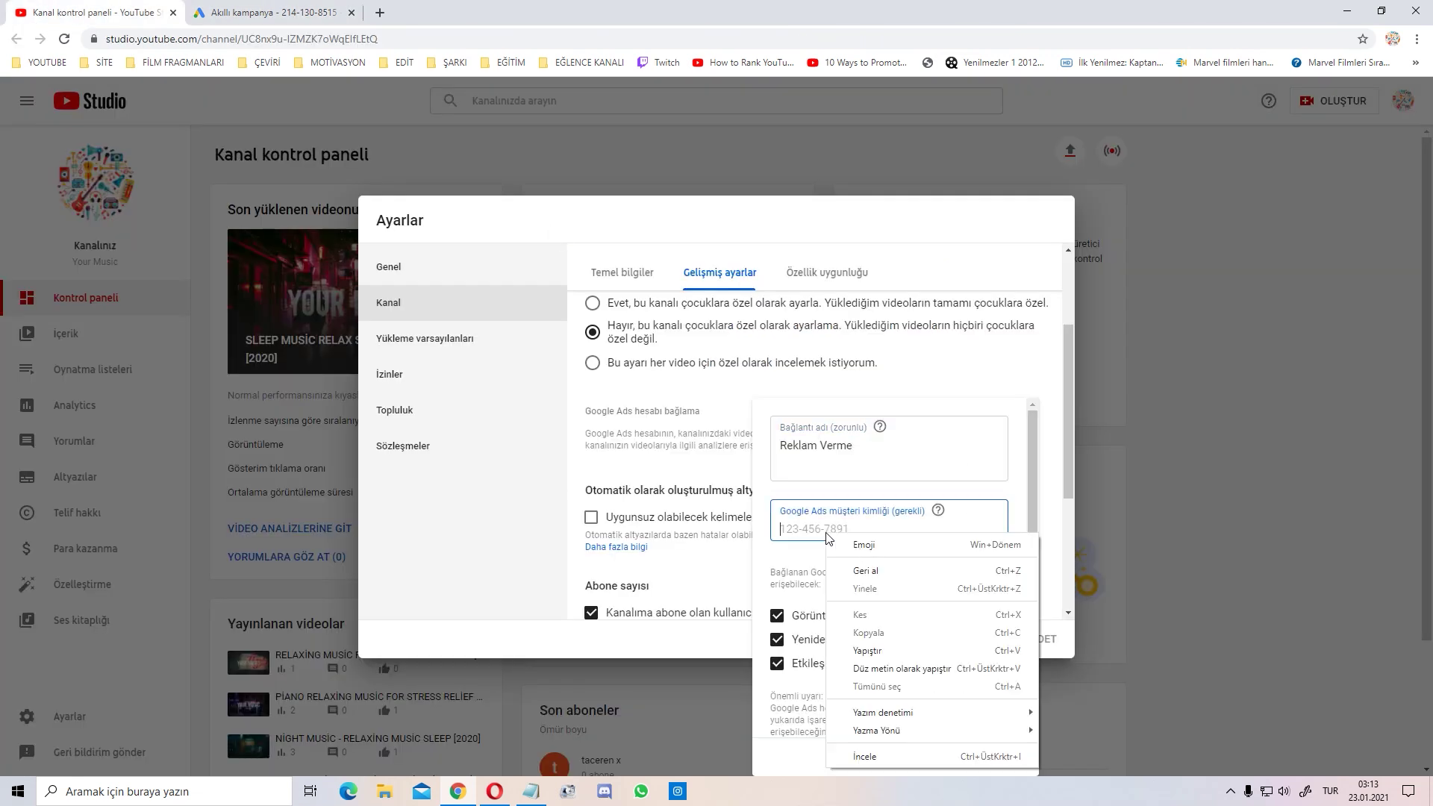
click(912, 657)
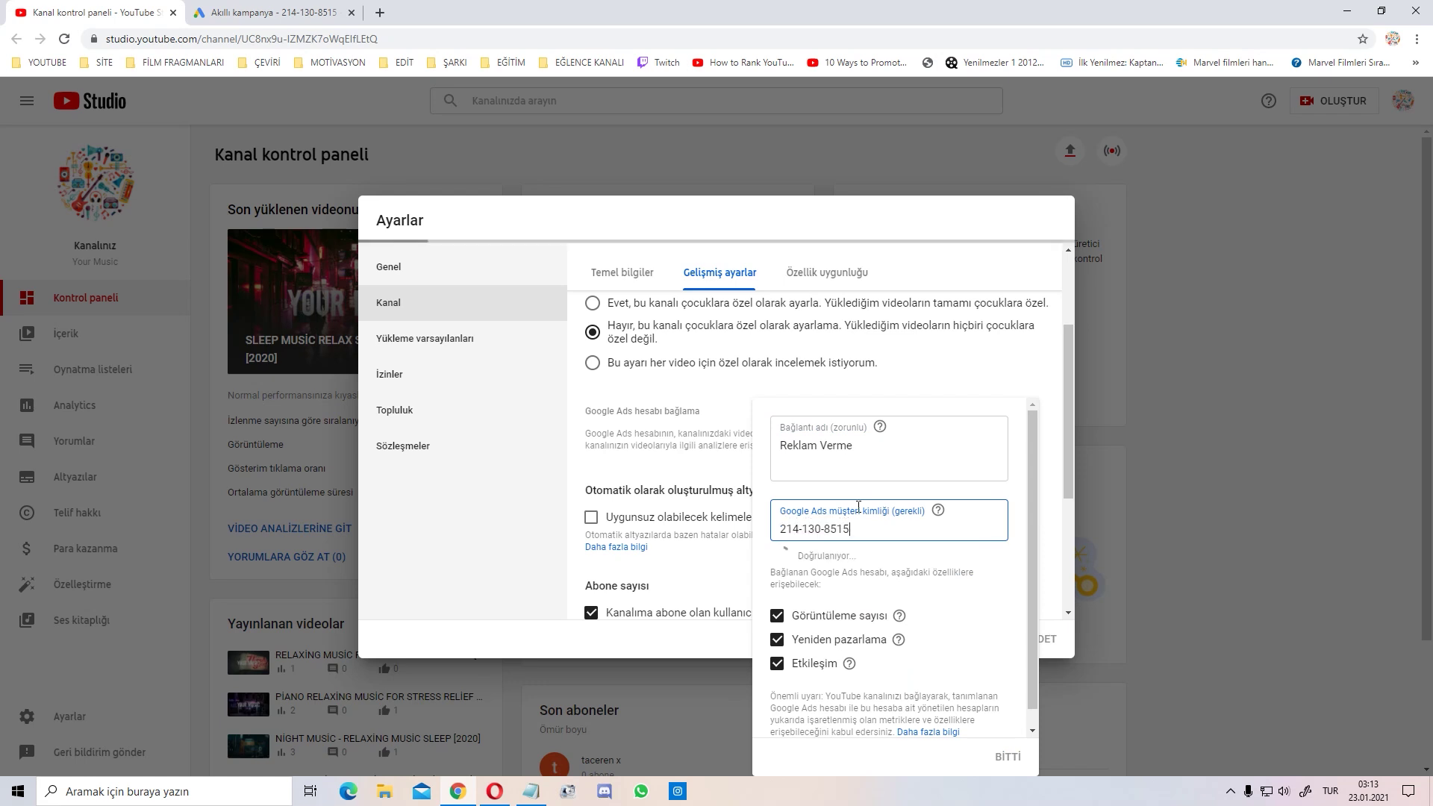
click(1010, 759)
click(1026, 641)
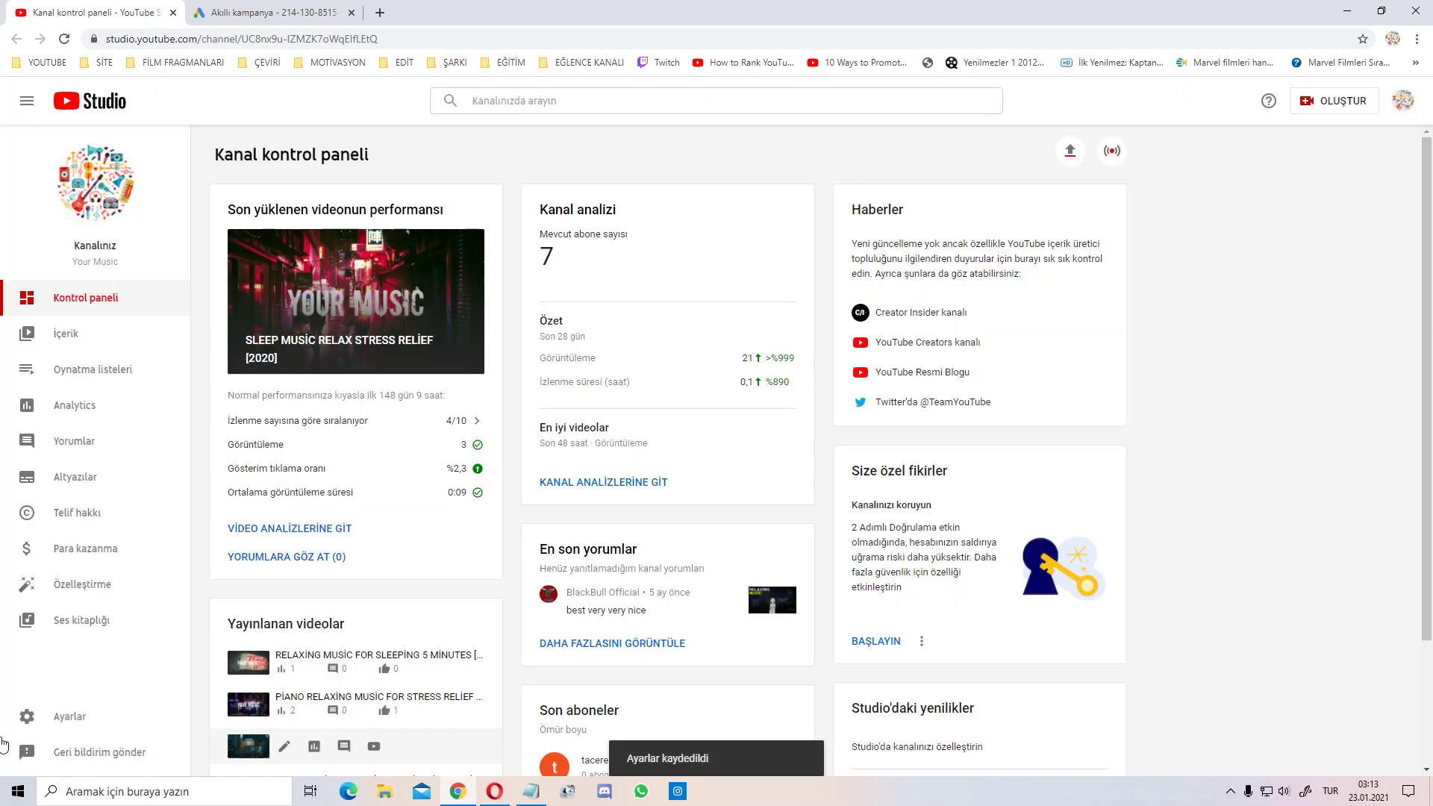
- Check the status of the "Reklam Verme" Google Ads link in the channel's advanced settings
click(71, 715)
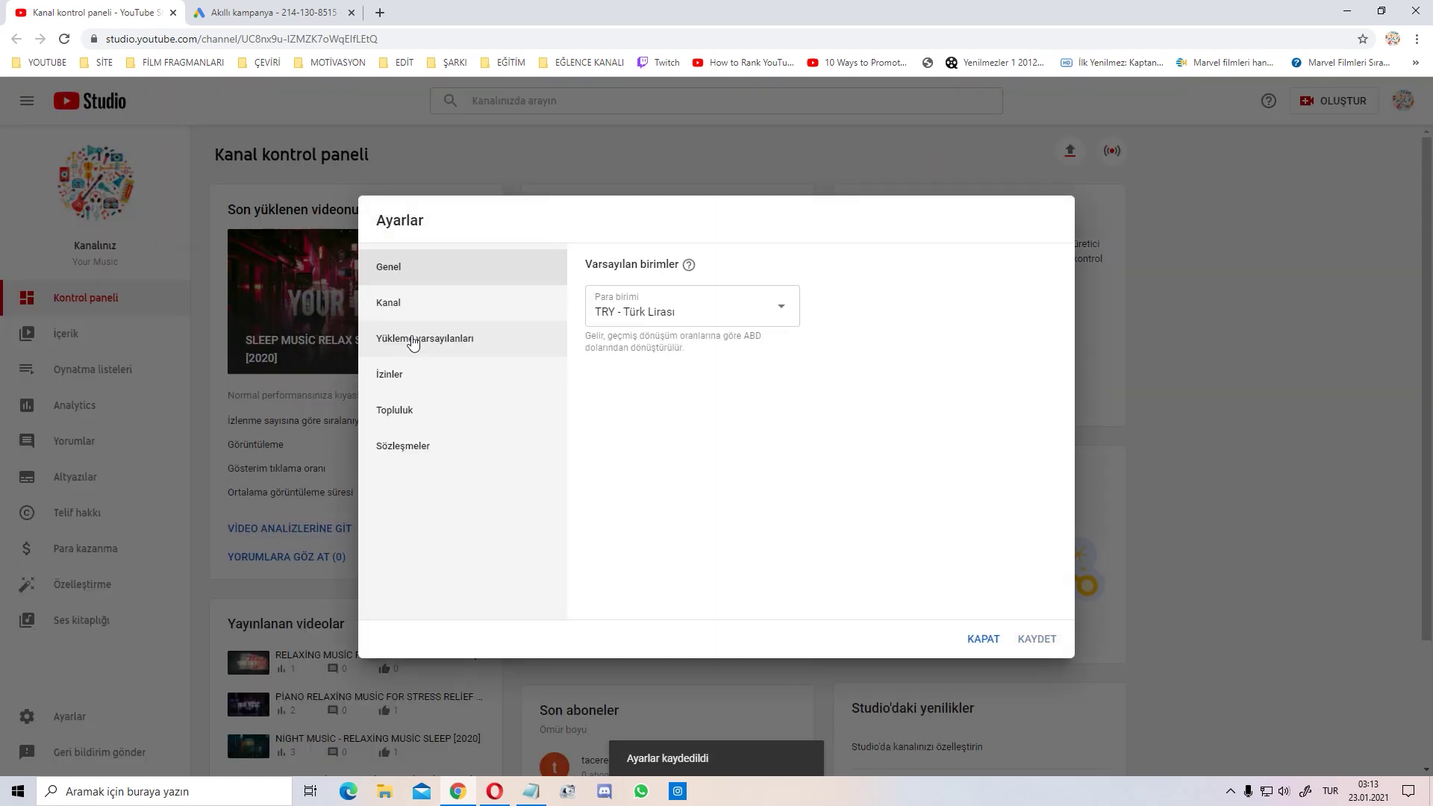
click(447, 307)
click(754, 287)
scroll(826, 427, down, 3)
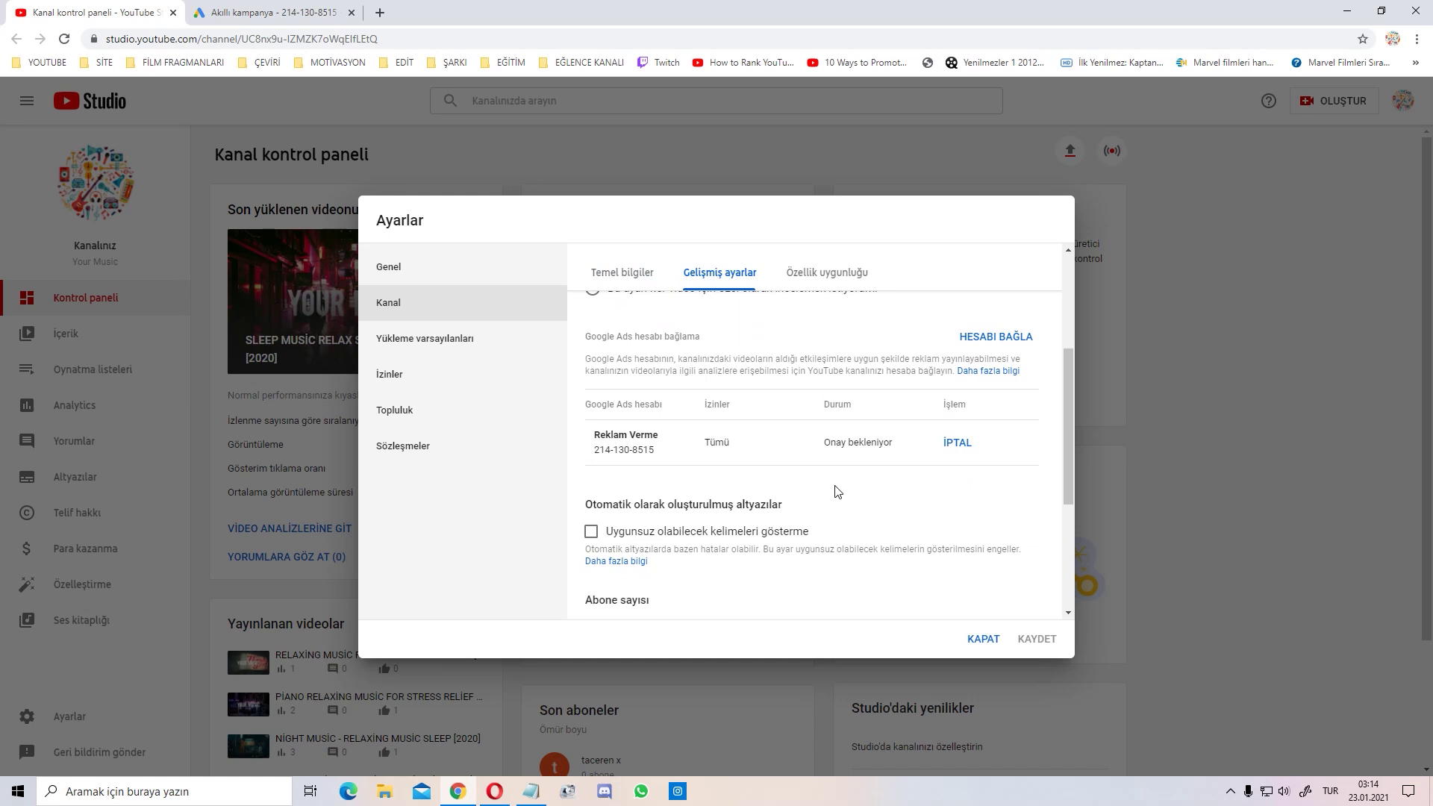
- Switch Google Ads to expert mode, create the account without a campaign using Türkiye and Turkish lira, and enter its overview
click(258, 14)
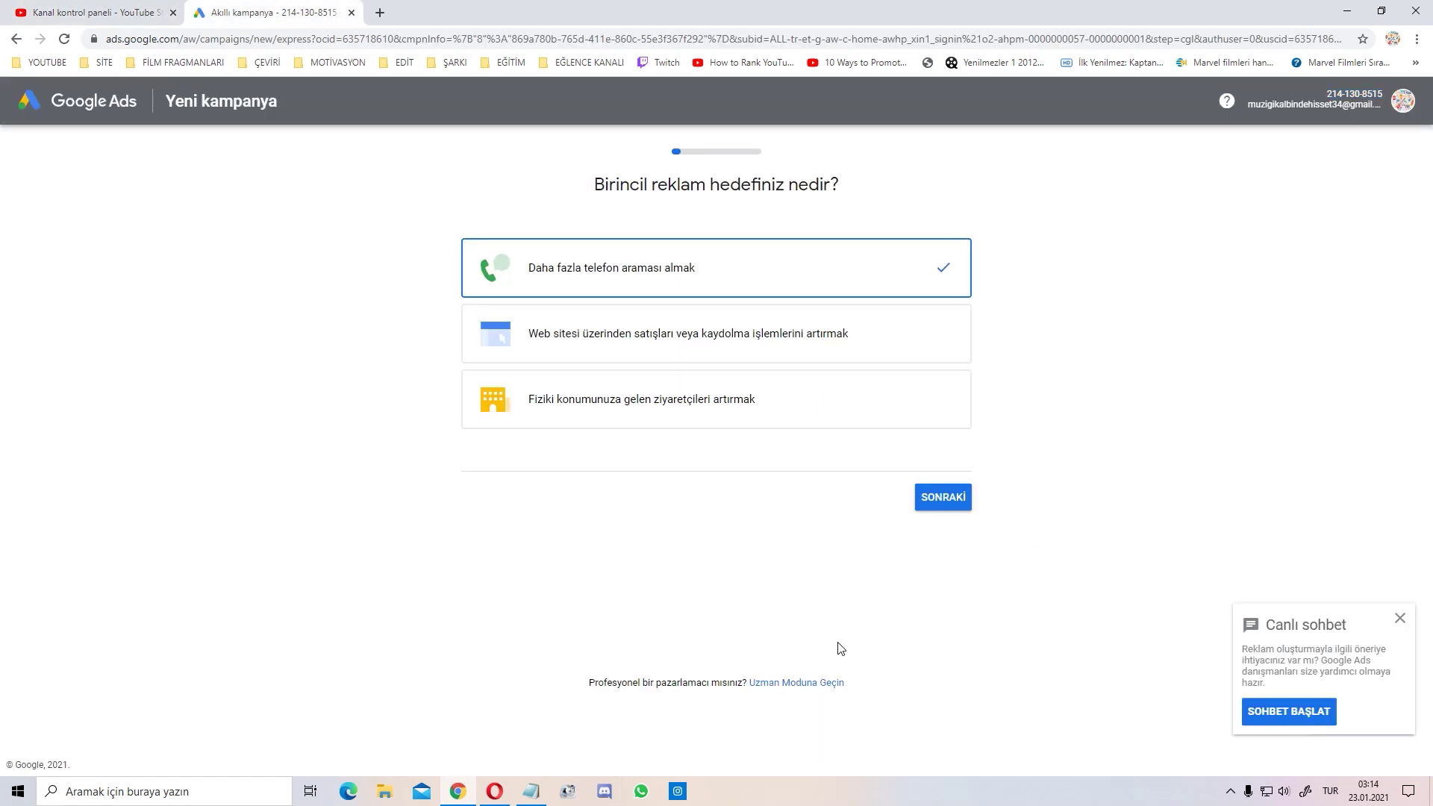
click(790, 684)
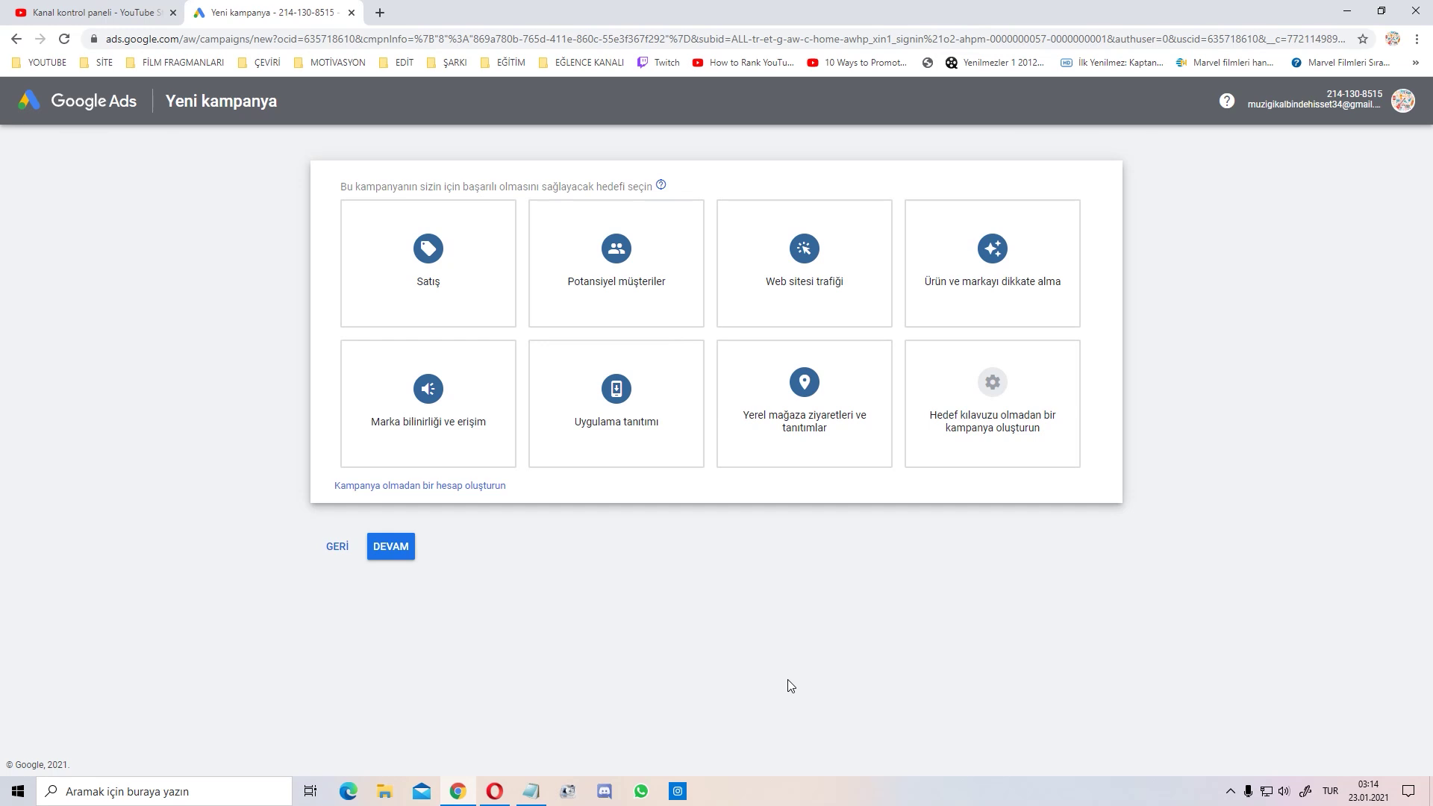
click(456, 493)
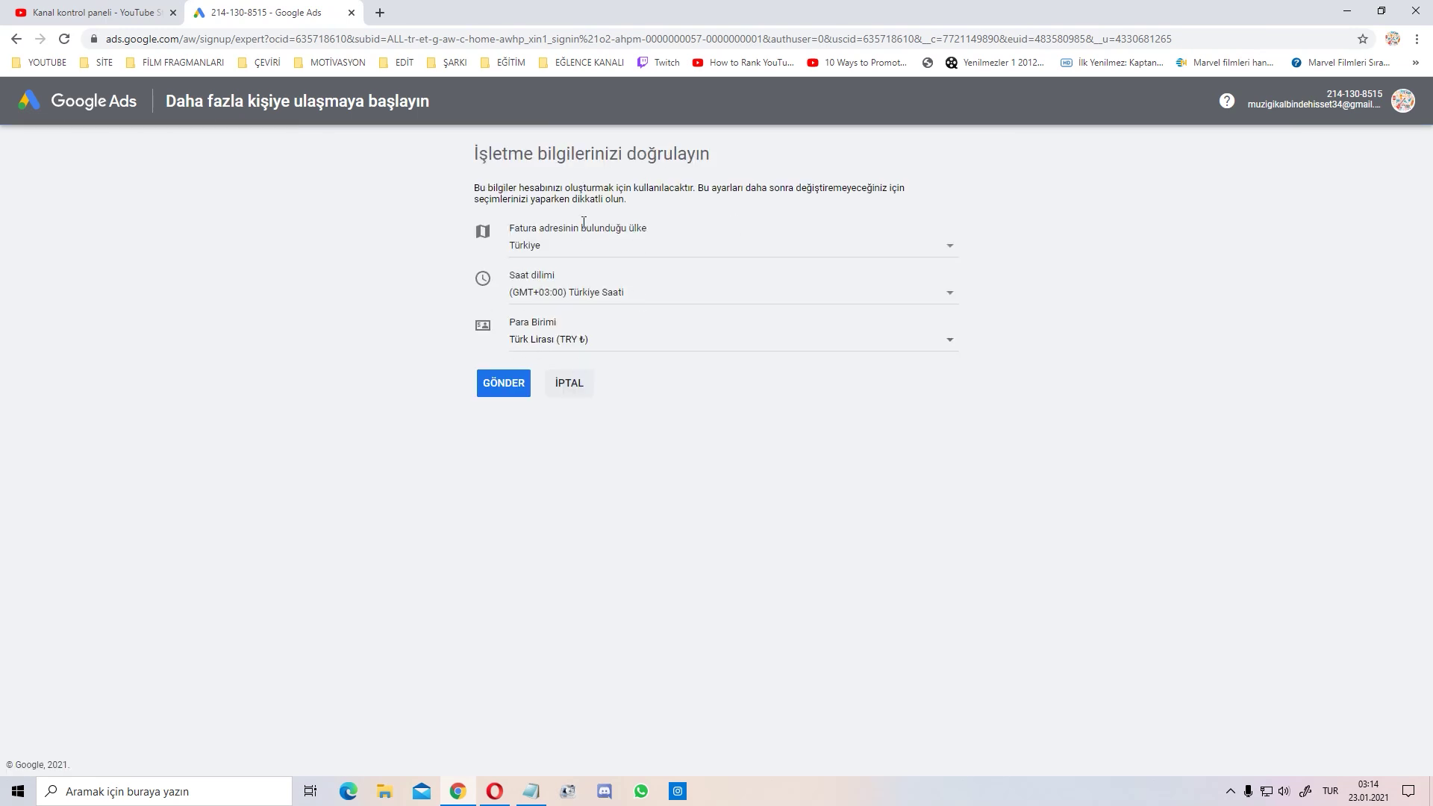
click(499, 399)
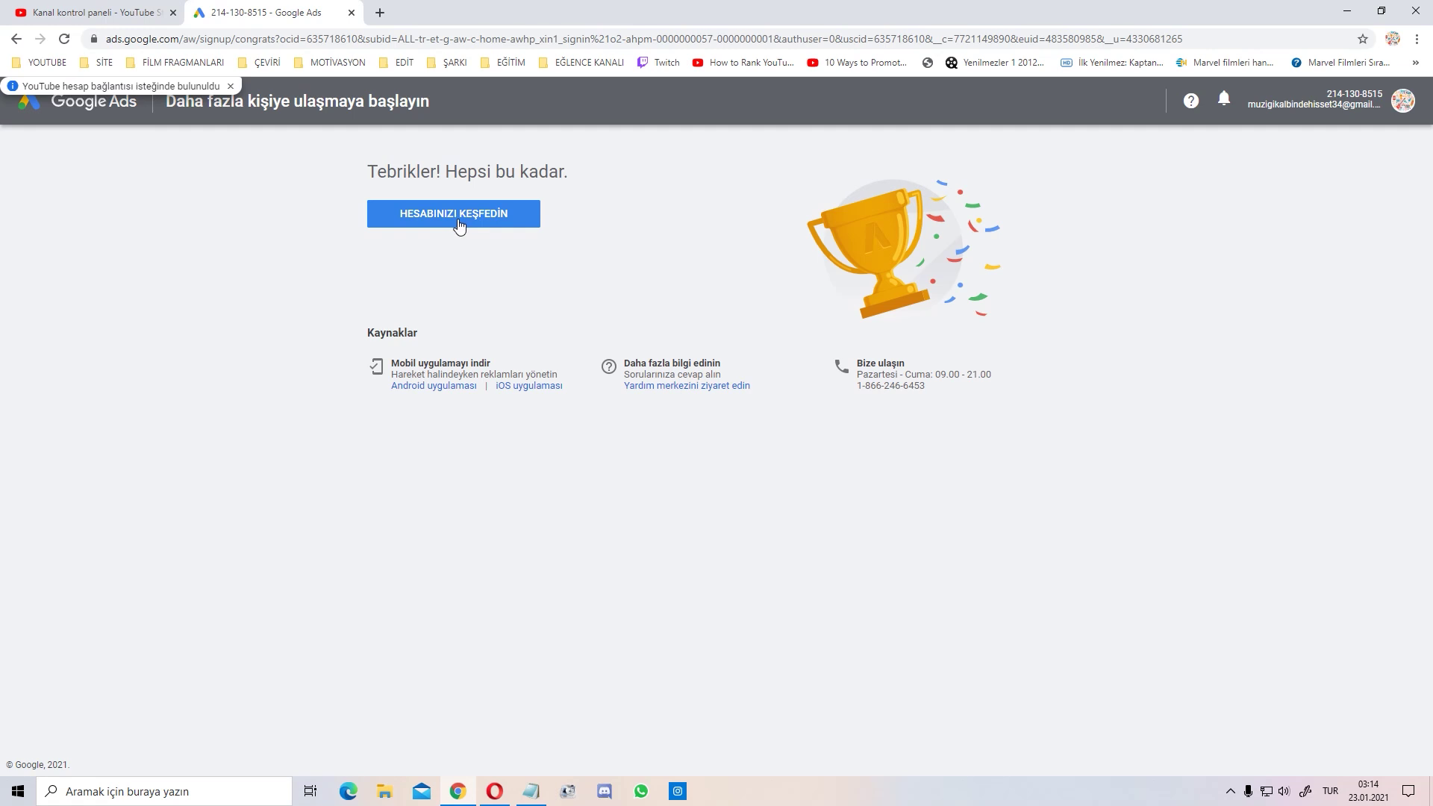
click(459, 224)
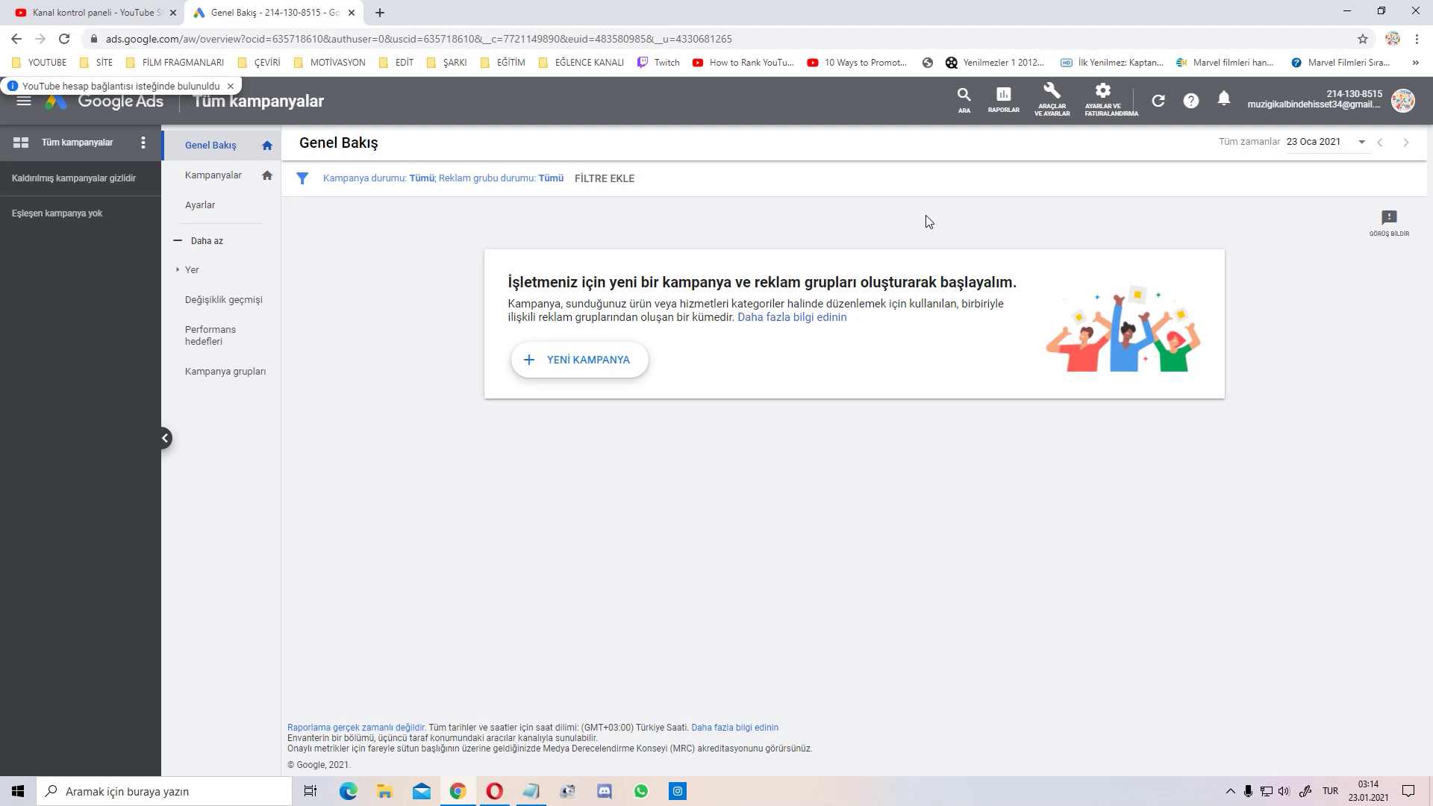
- Open the Google Ads billing settings and set the customer account type to Kişisel
click(1102, 97)
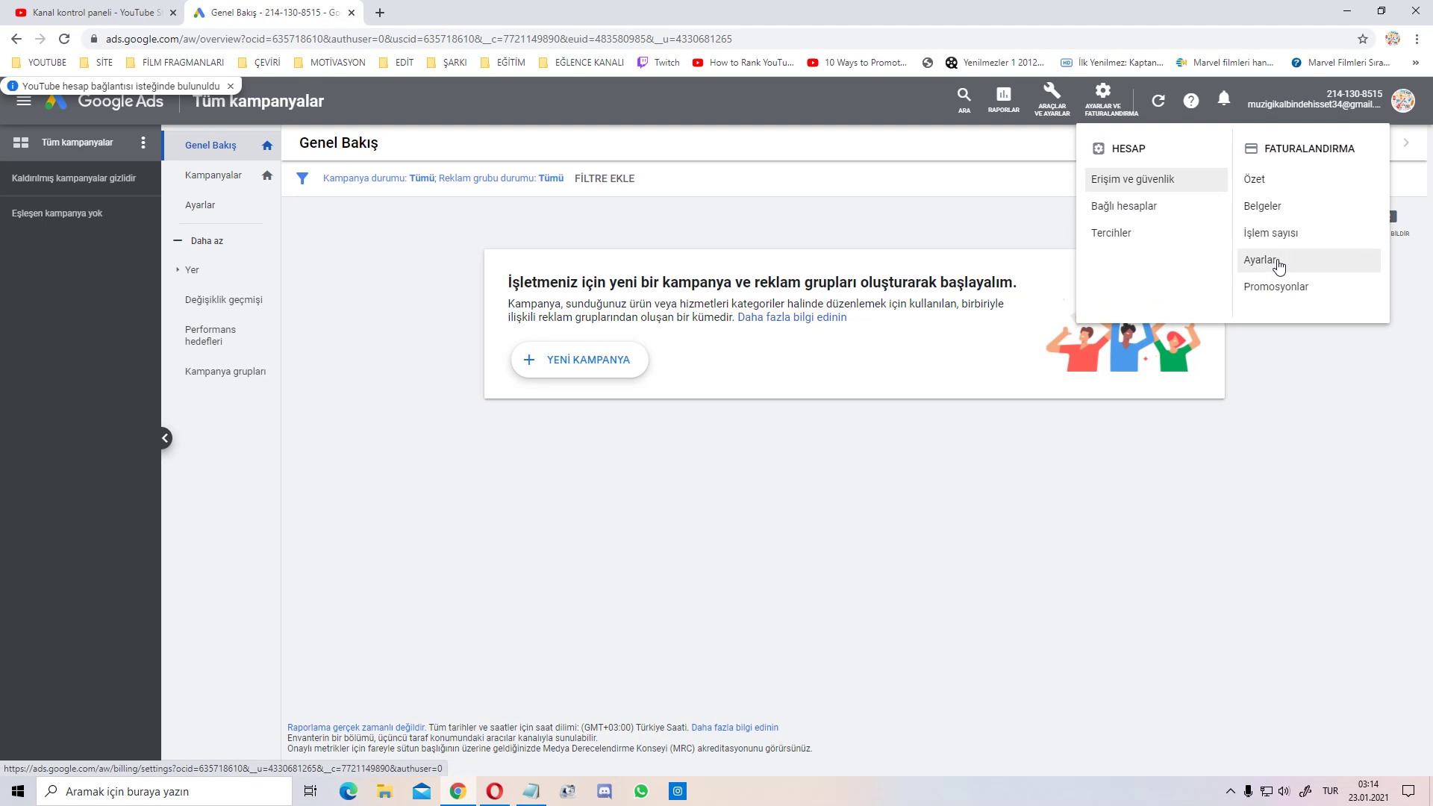
click(1269, 265)
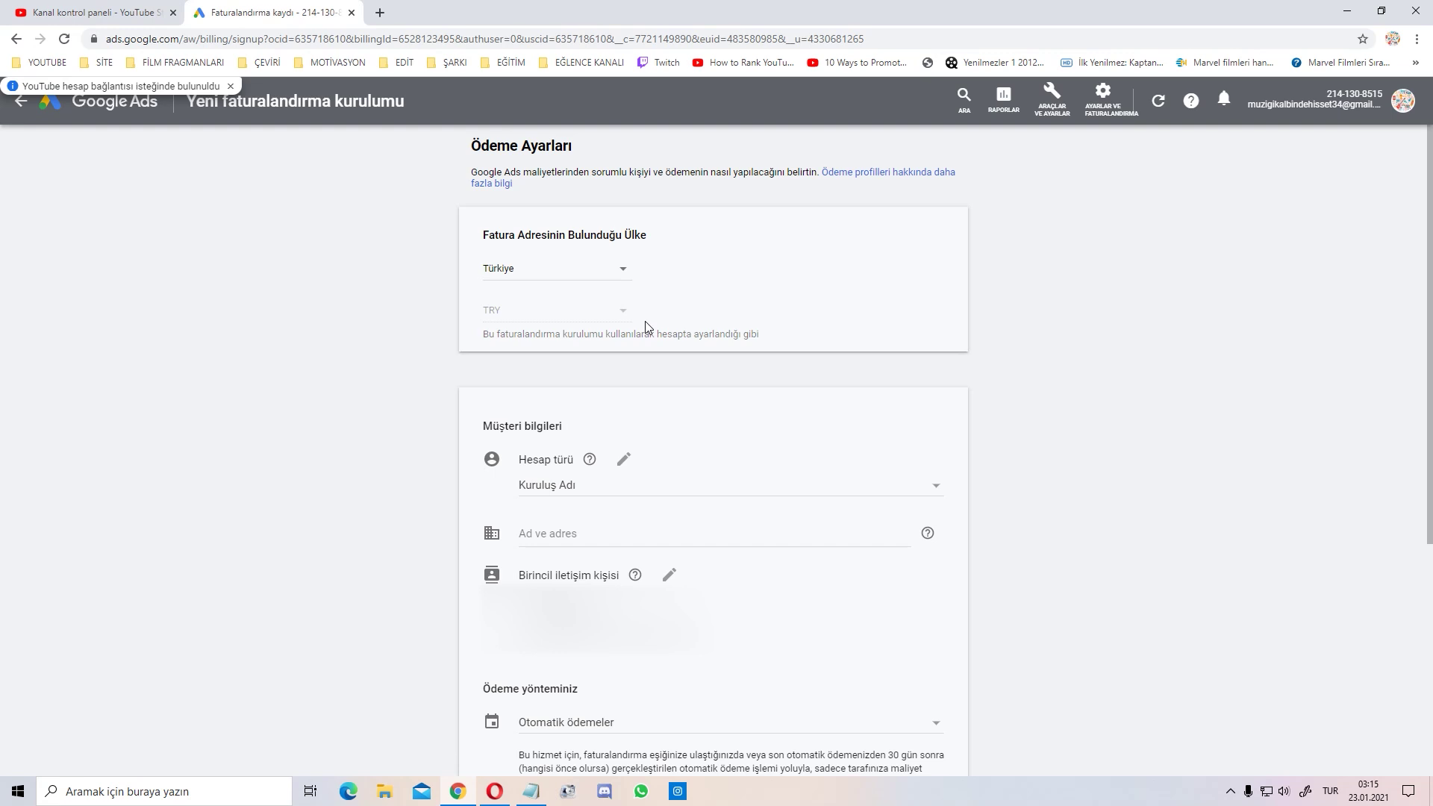
scroll(419, 373, down, 1)
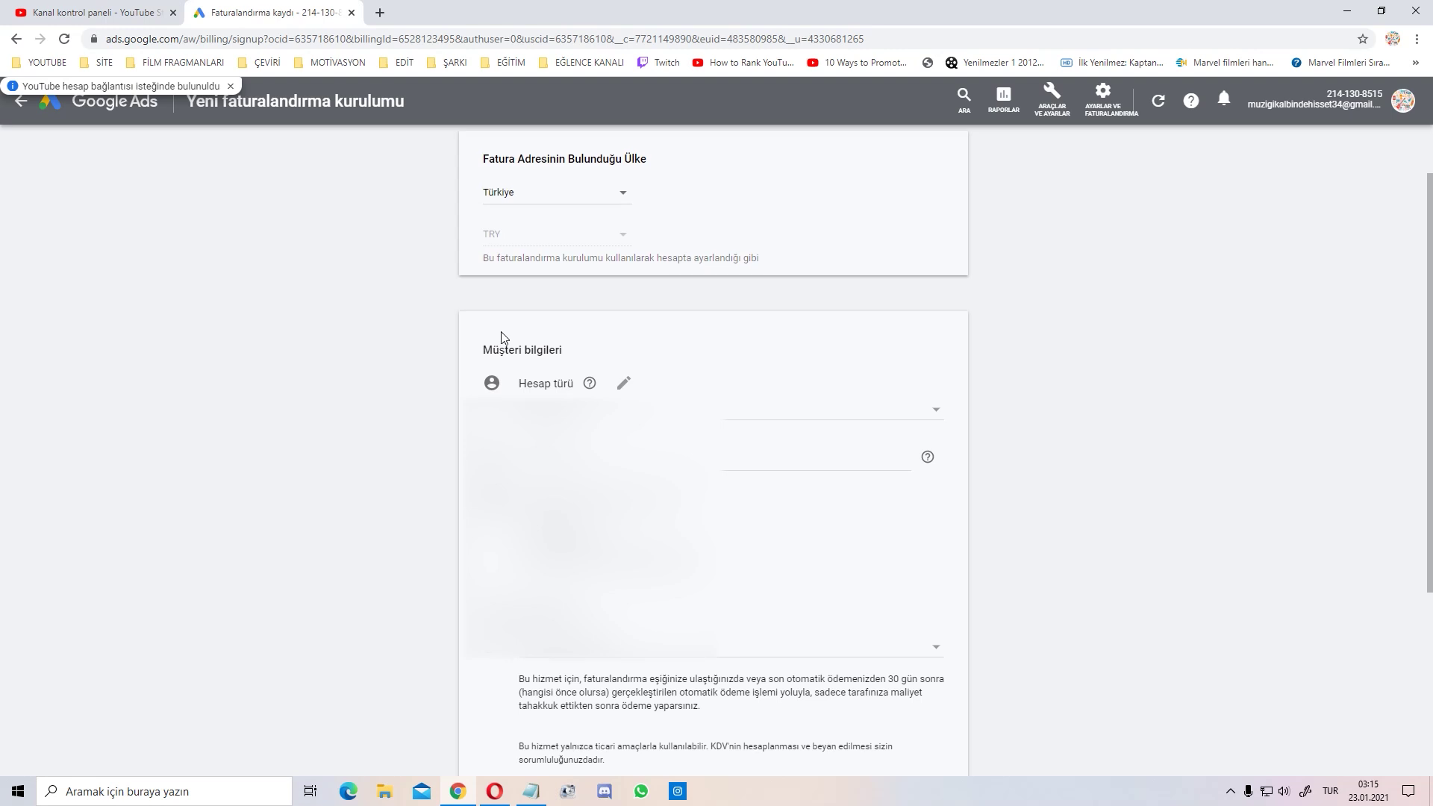
scroll(485, 344, down, 1)
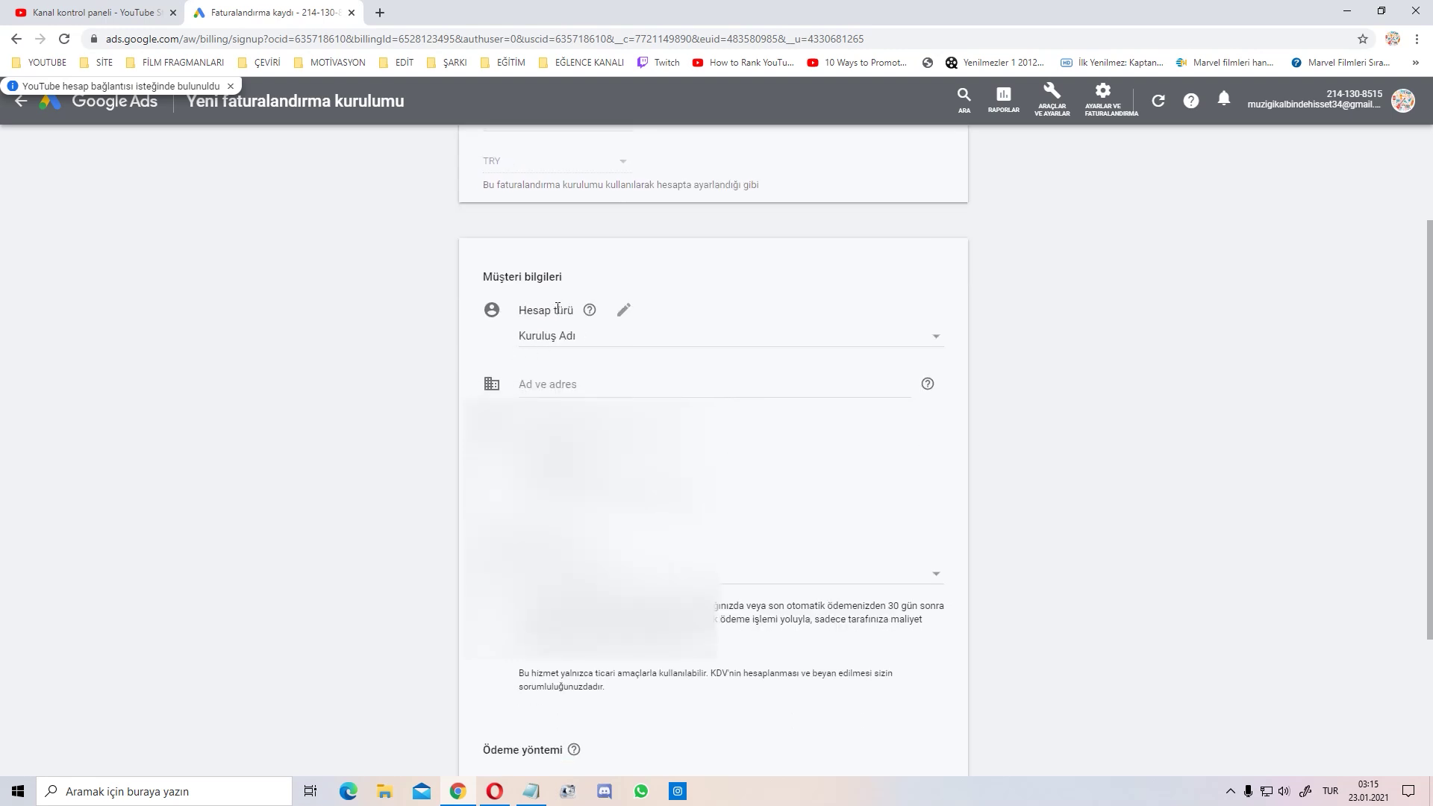
click(757, 337)
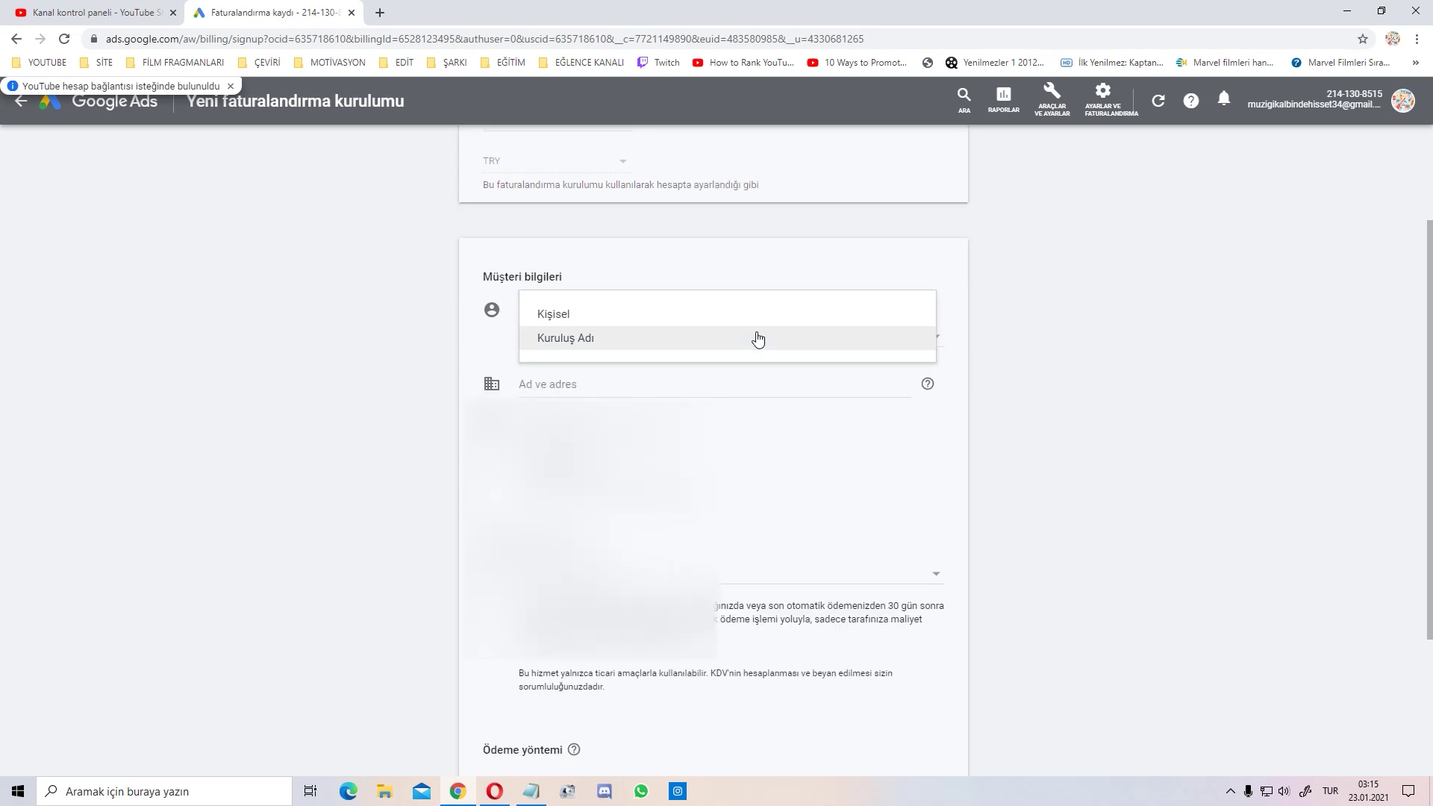
click(768, 317)
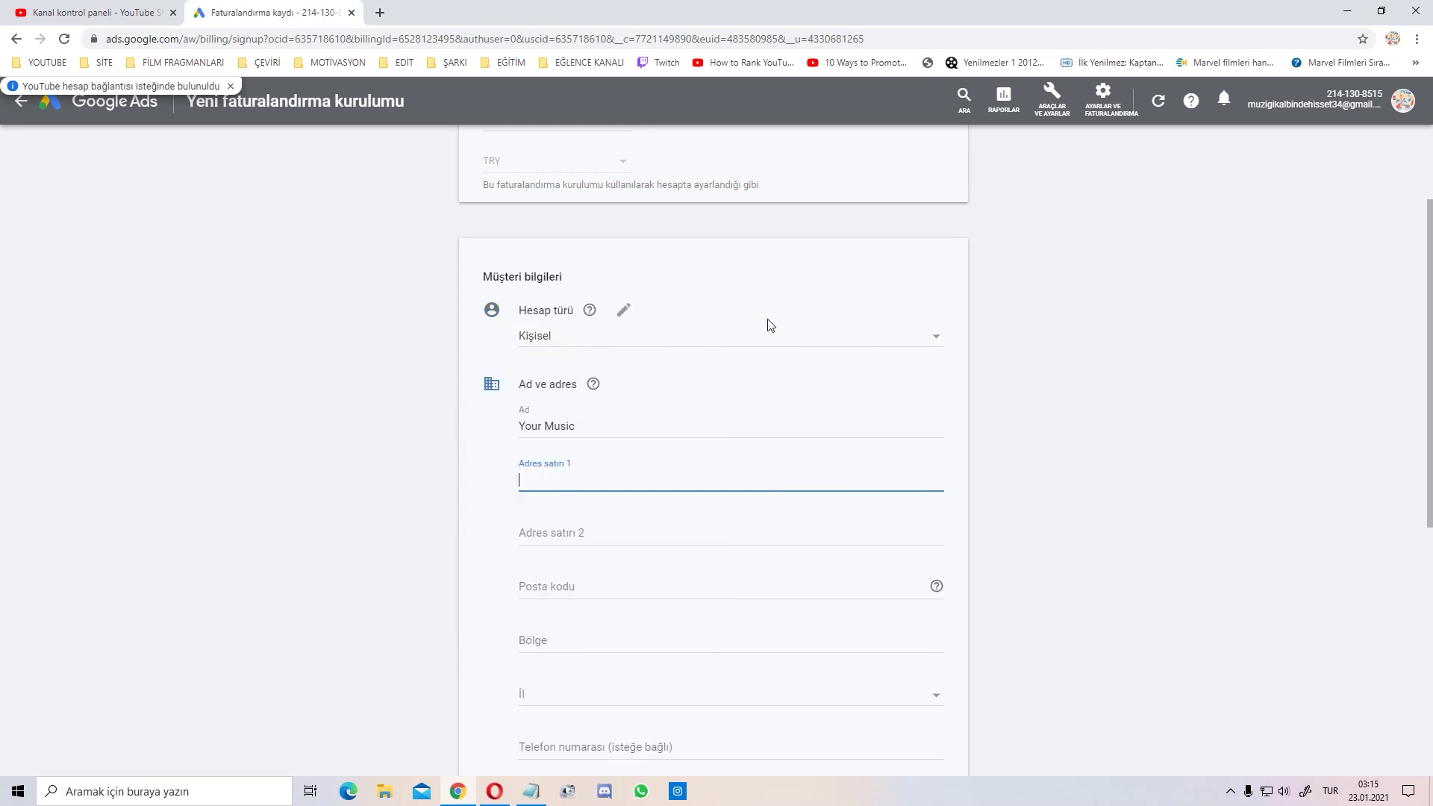
click(409, 411)
- Change the billing payment setting to Manuel ödemeler
scroll(409, 410, down, 2)
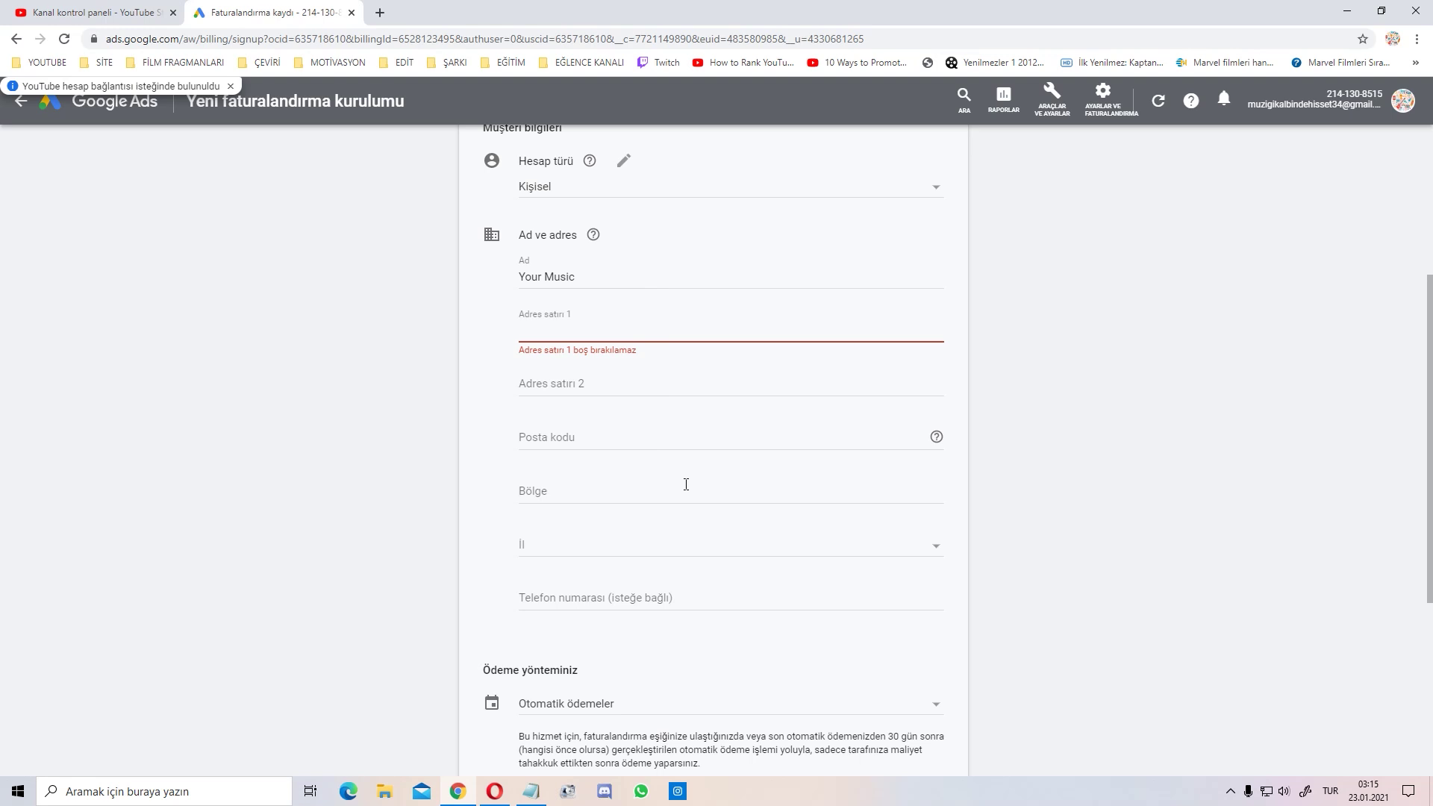
scroll(686, 484, down, 2)
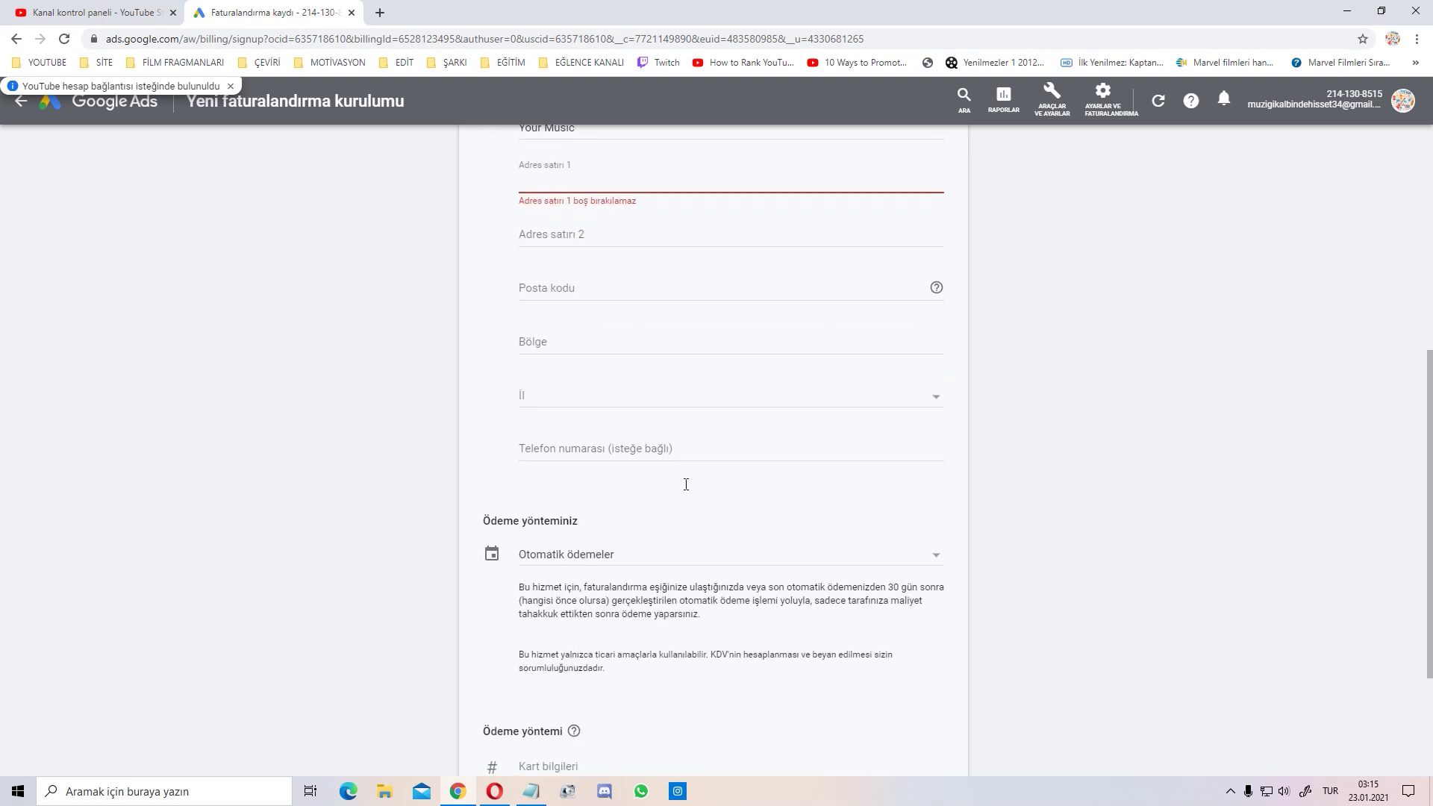
scroll(686, 490, down, 3)
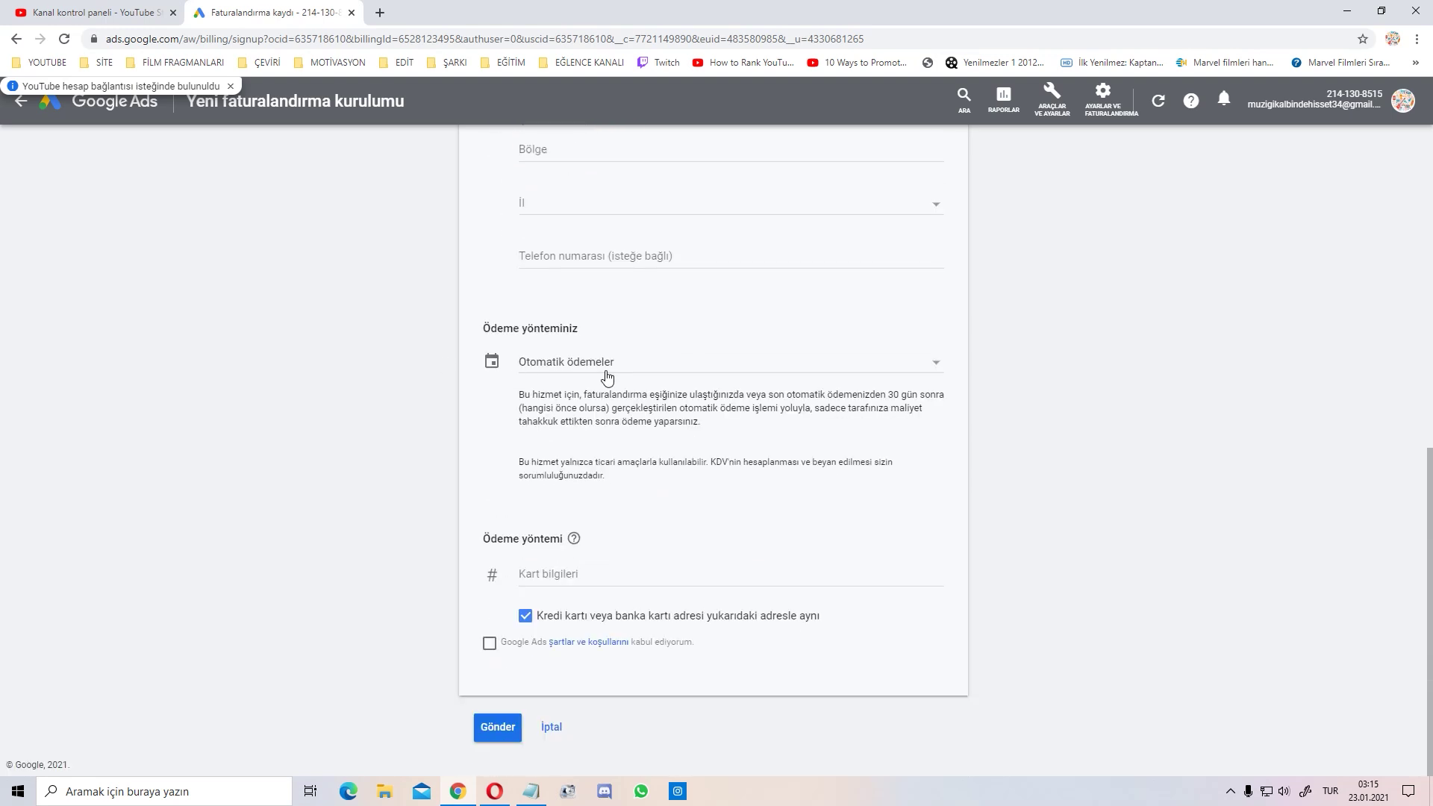
click(635, 368)
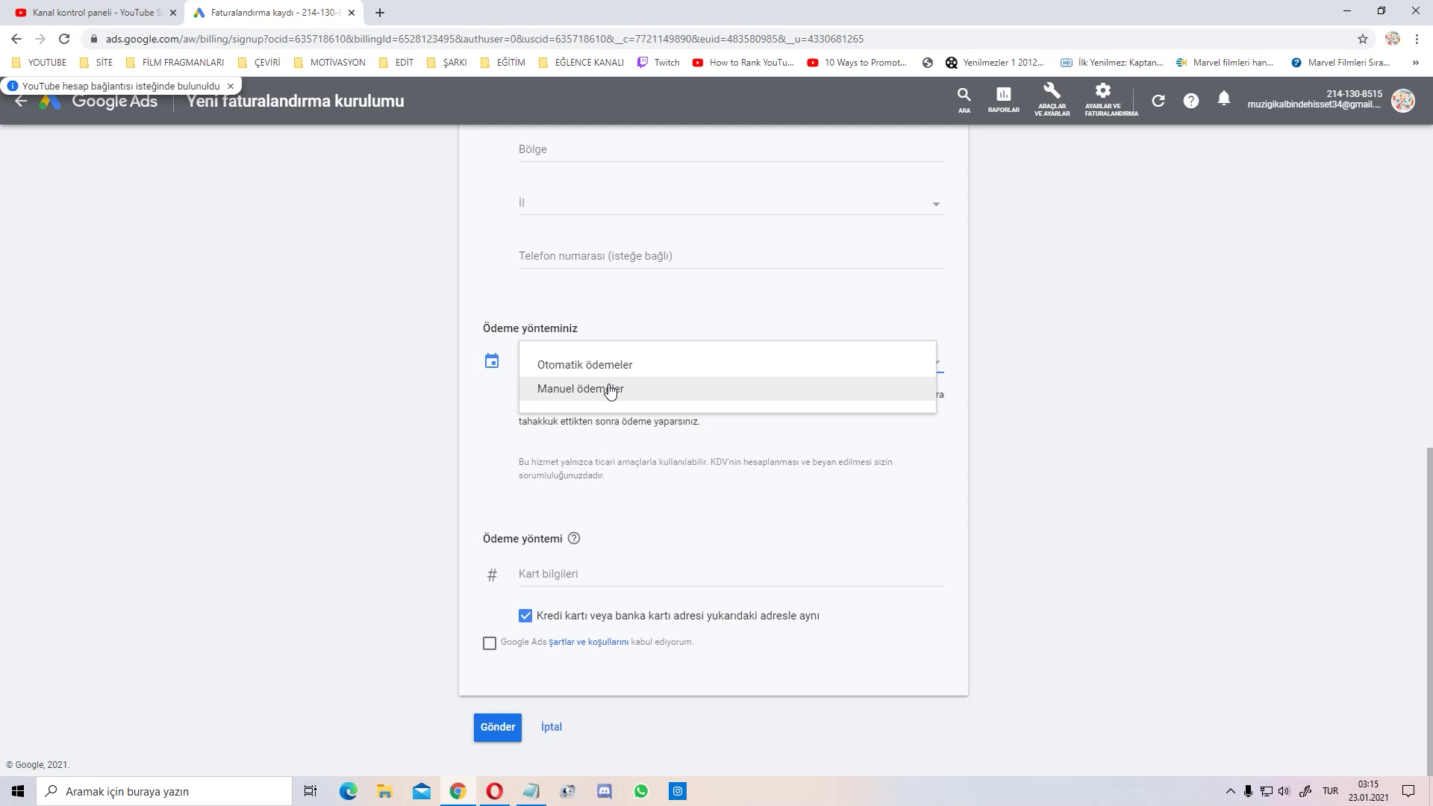
click(611, 390)
click(311, 468)
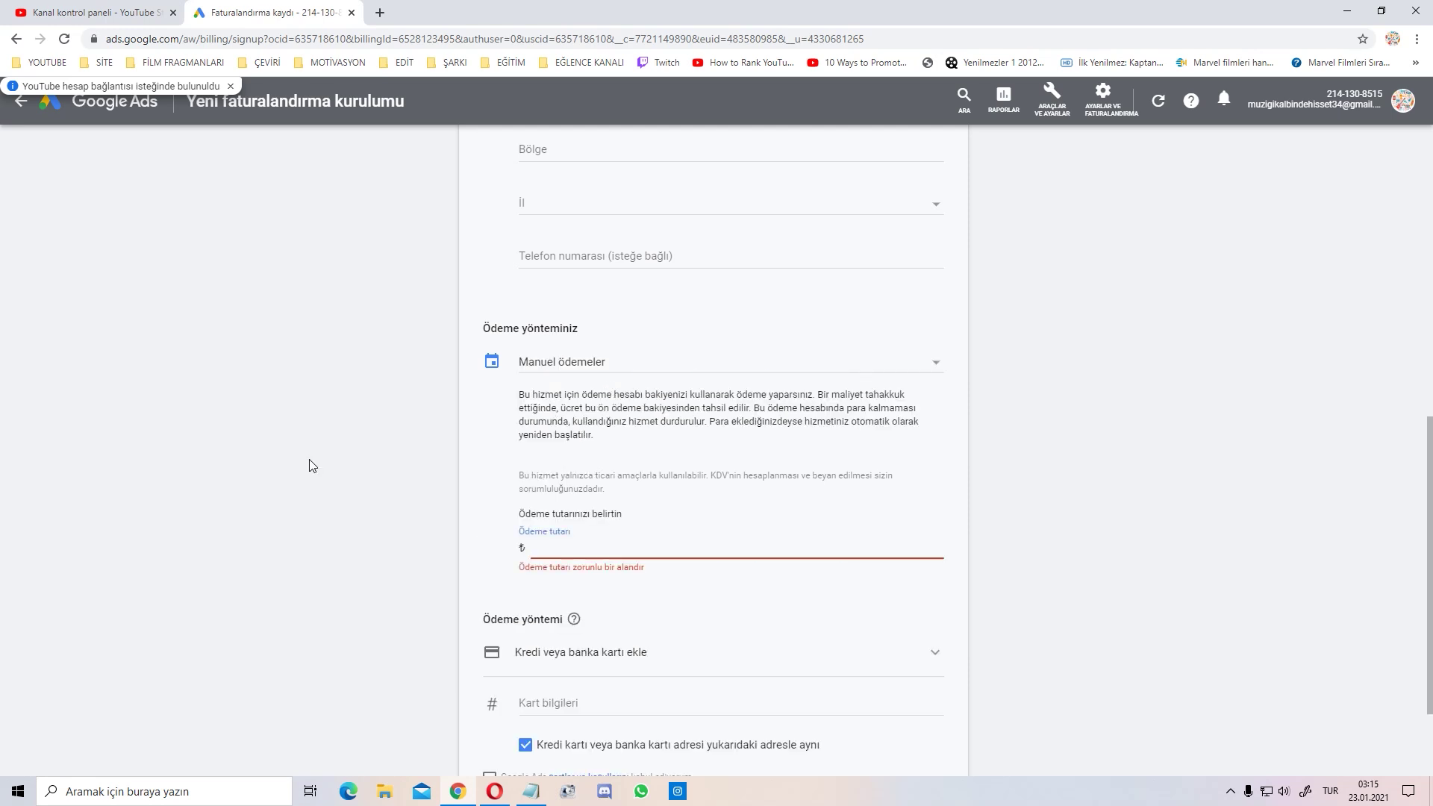
- Enter 14 lira as the manual payment amount
scroll(375, 476, down, 1)
click(608, 467)
text(1)
click(291, 490)
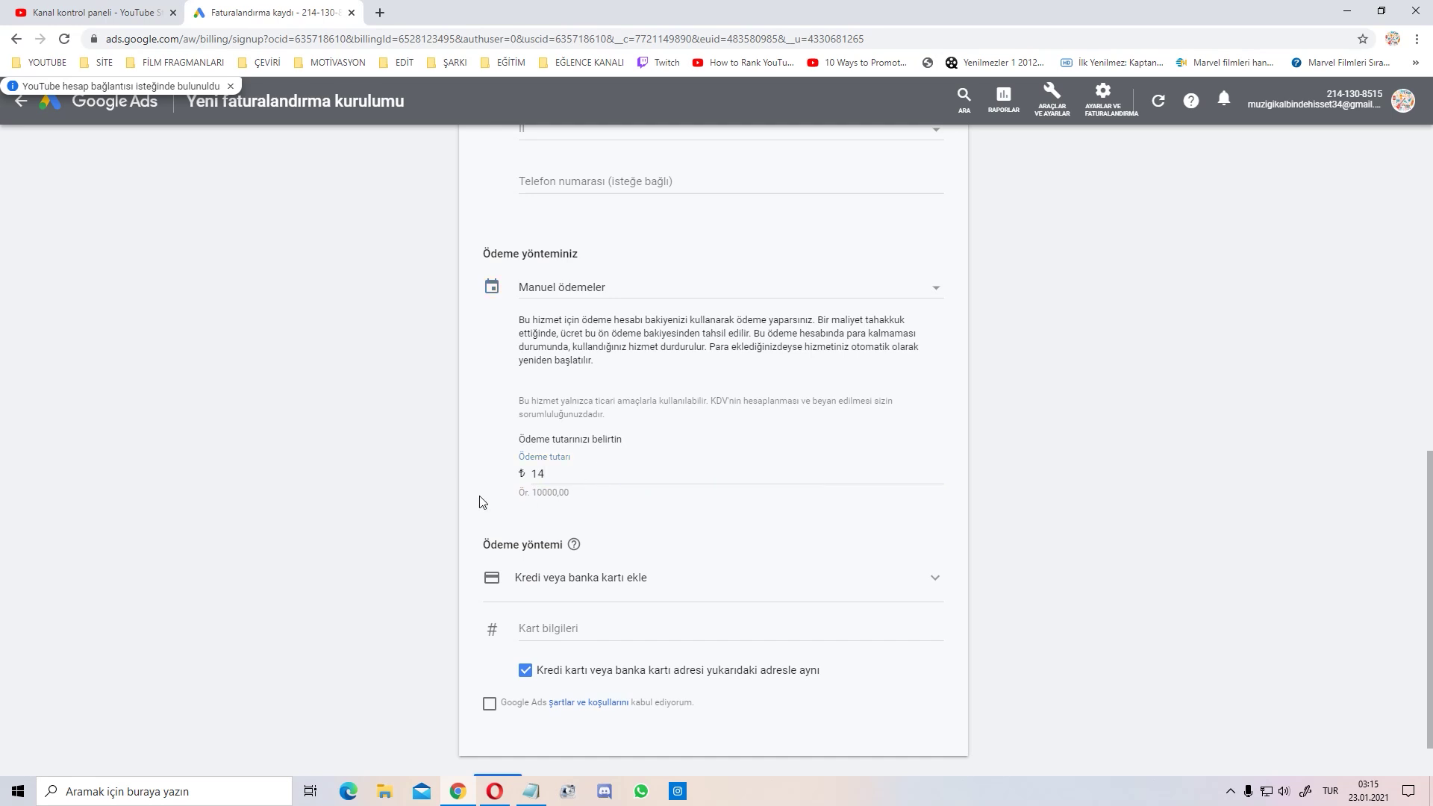
scroll(522, 508, down, 1)
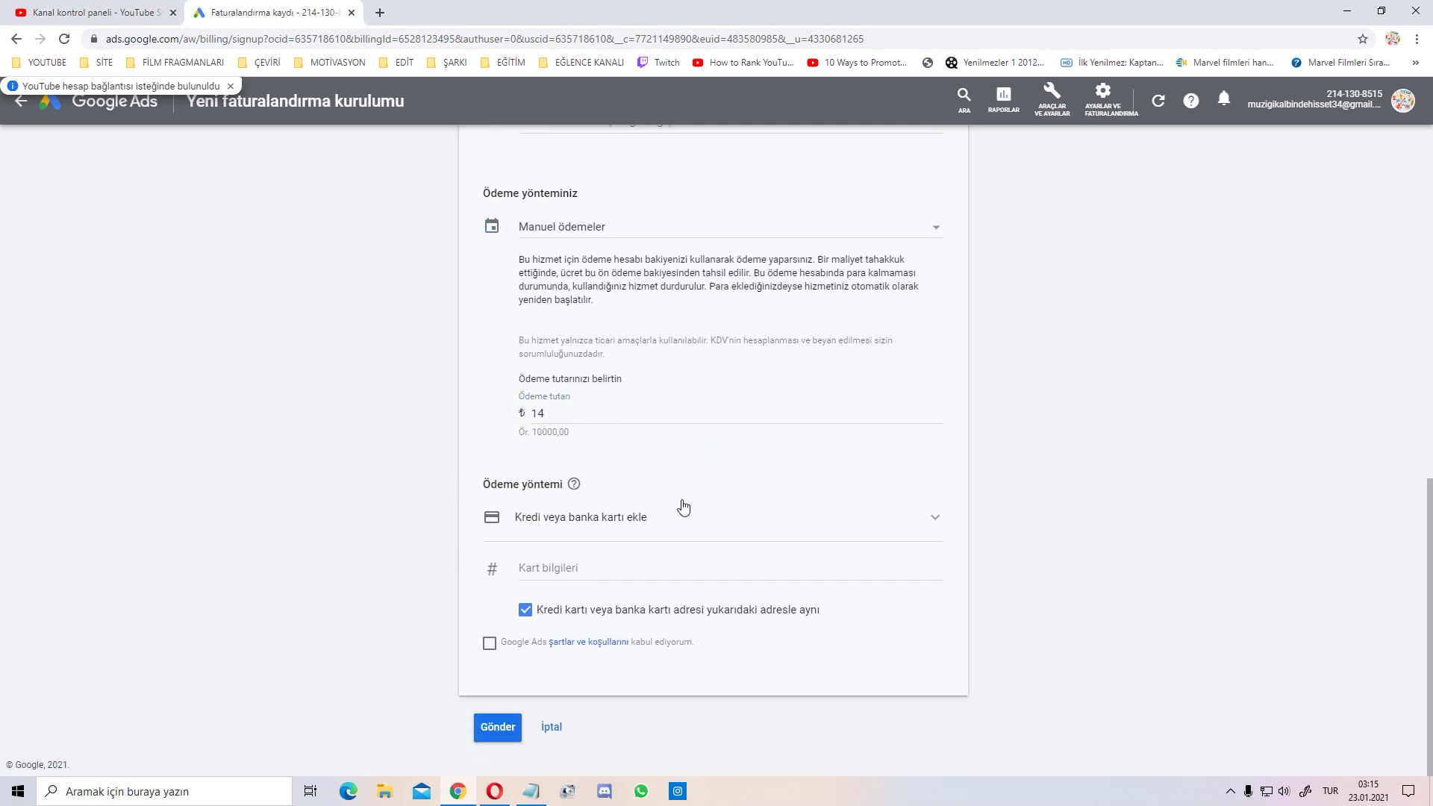
- Clear the option that the card address matches the address above and try to submit the billing setup
click(526, 610)
scroll(528, 631, down, 2)
scroll(589, 500, down, 2)
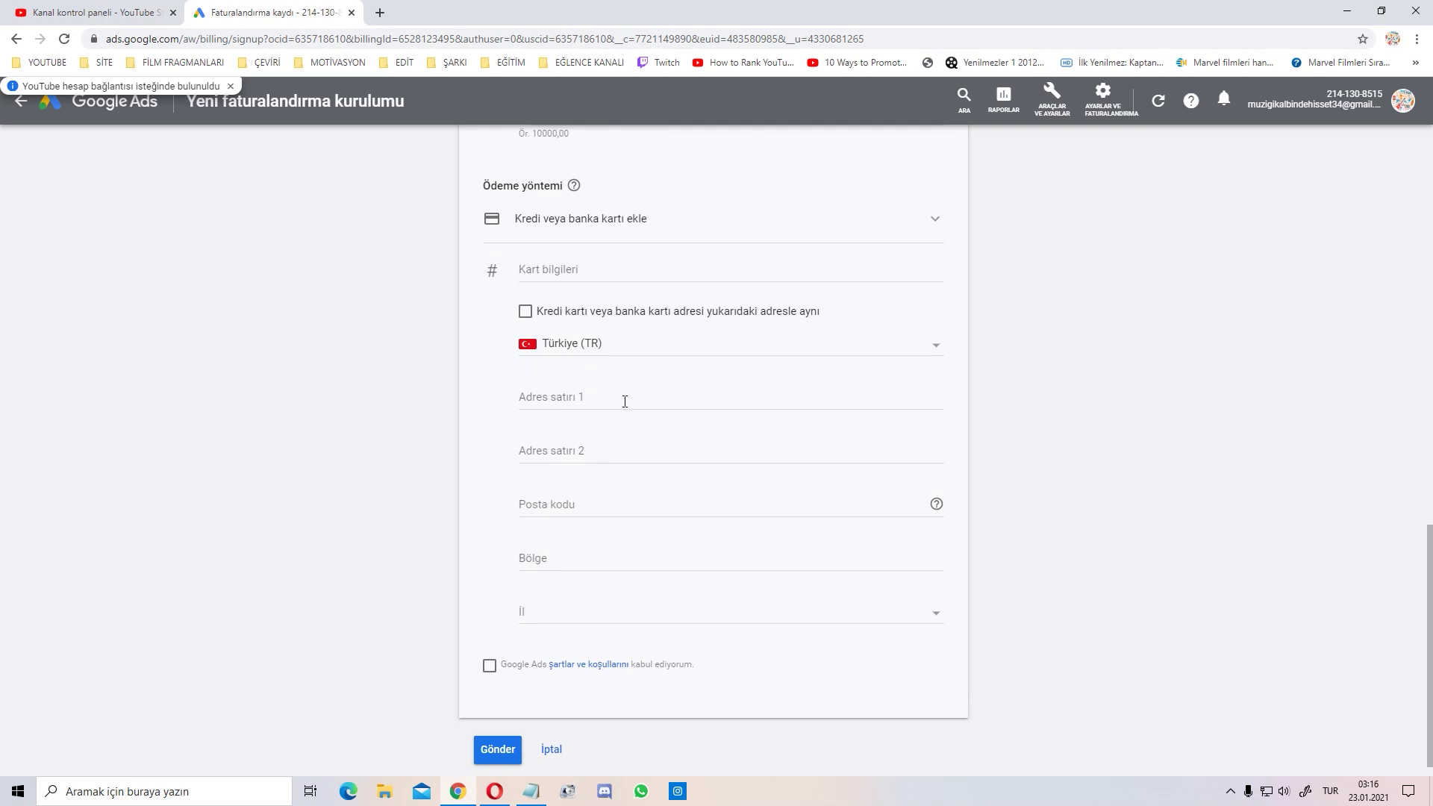
click(498, 750)
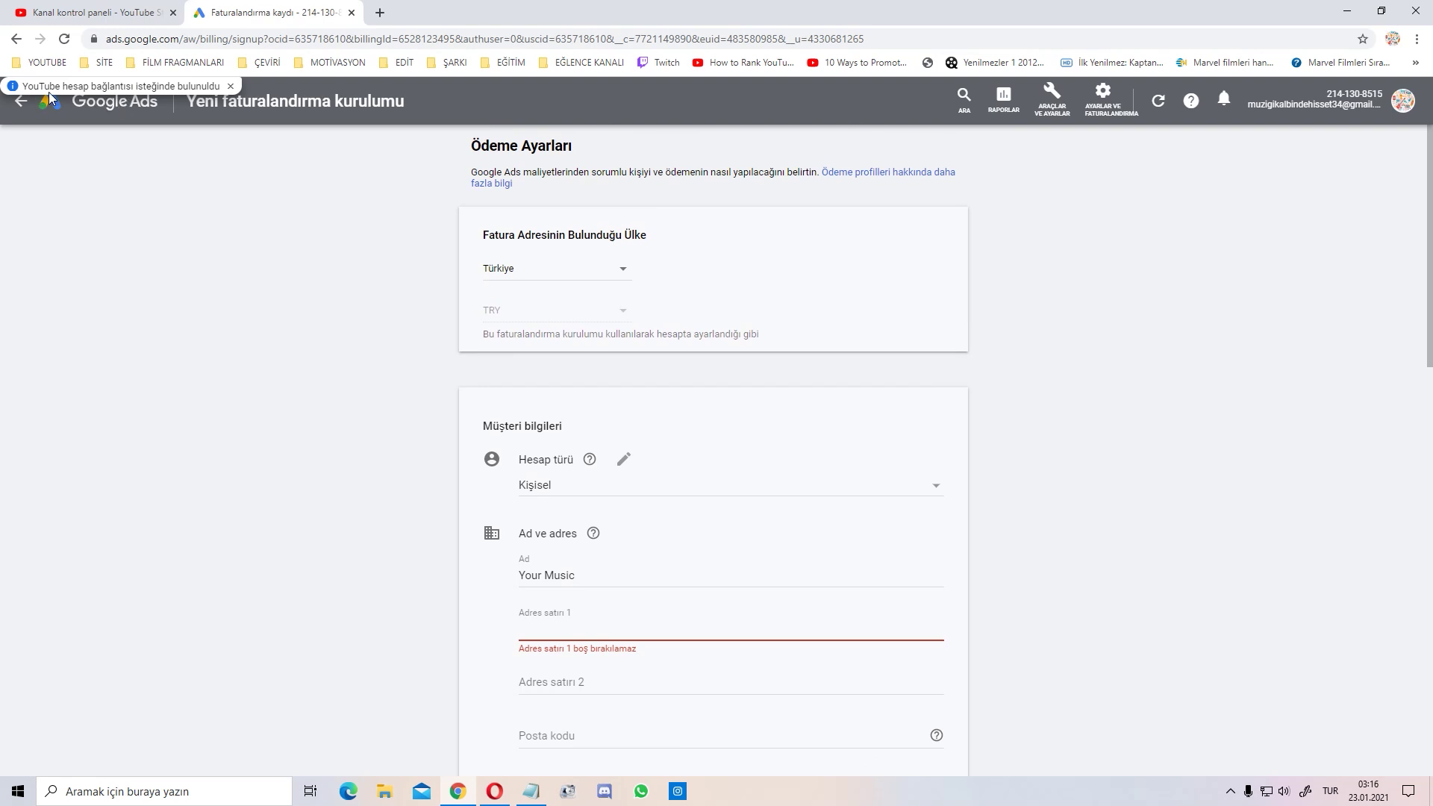
- Open the pending YouTube link request and approve the Your Music channel with its requested permissions
click(157, 90)
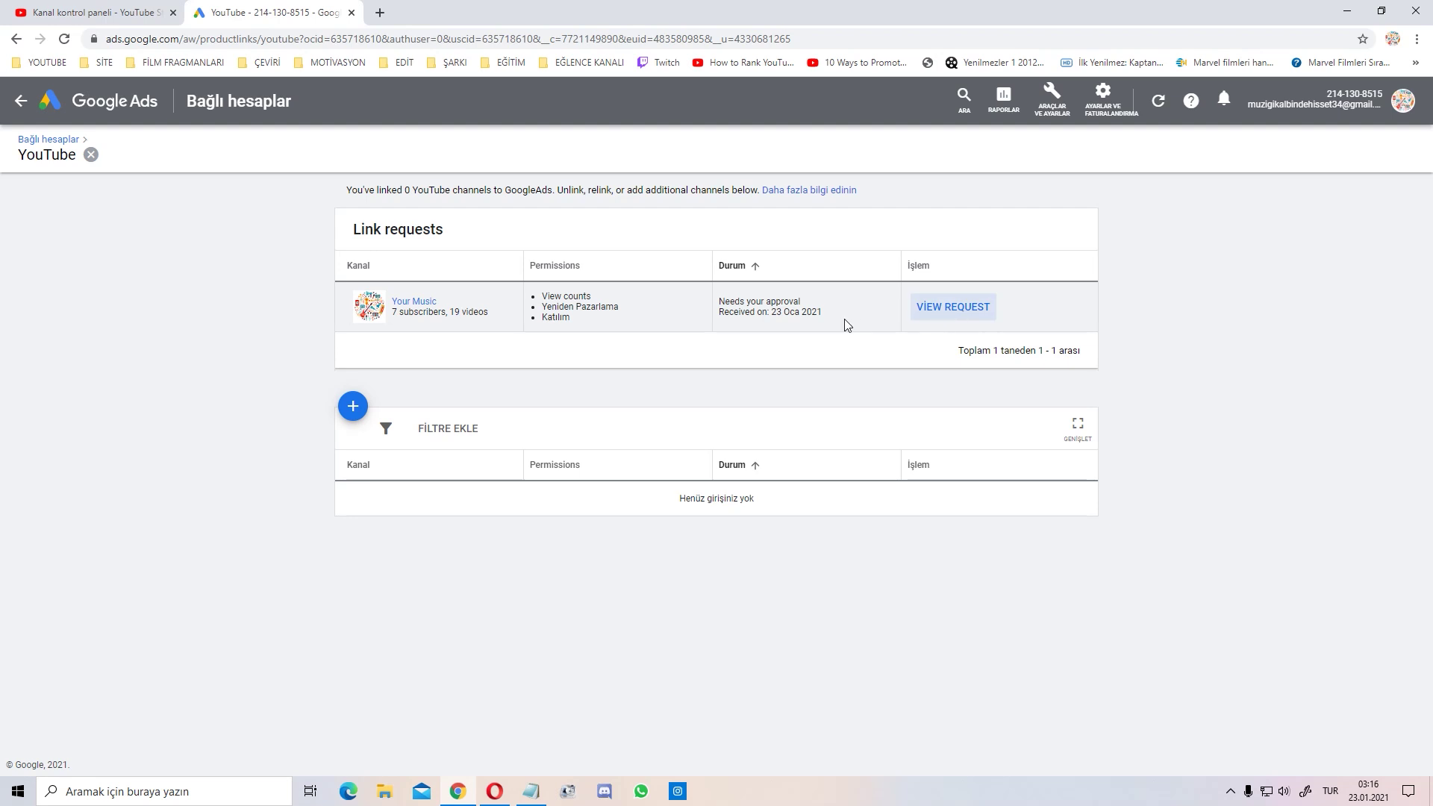
click(931, 310)
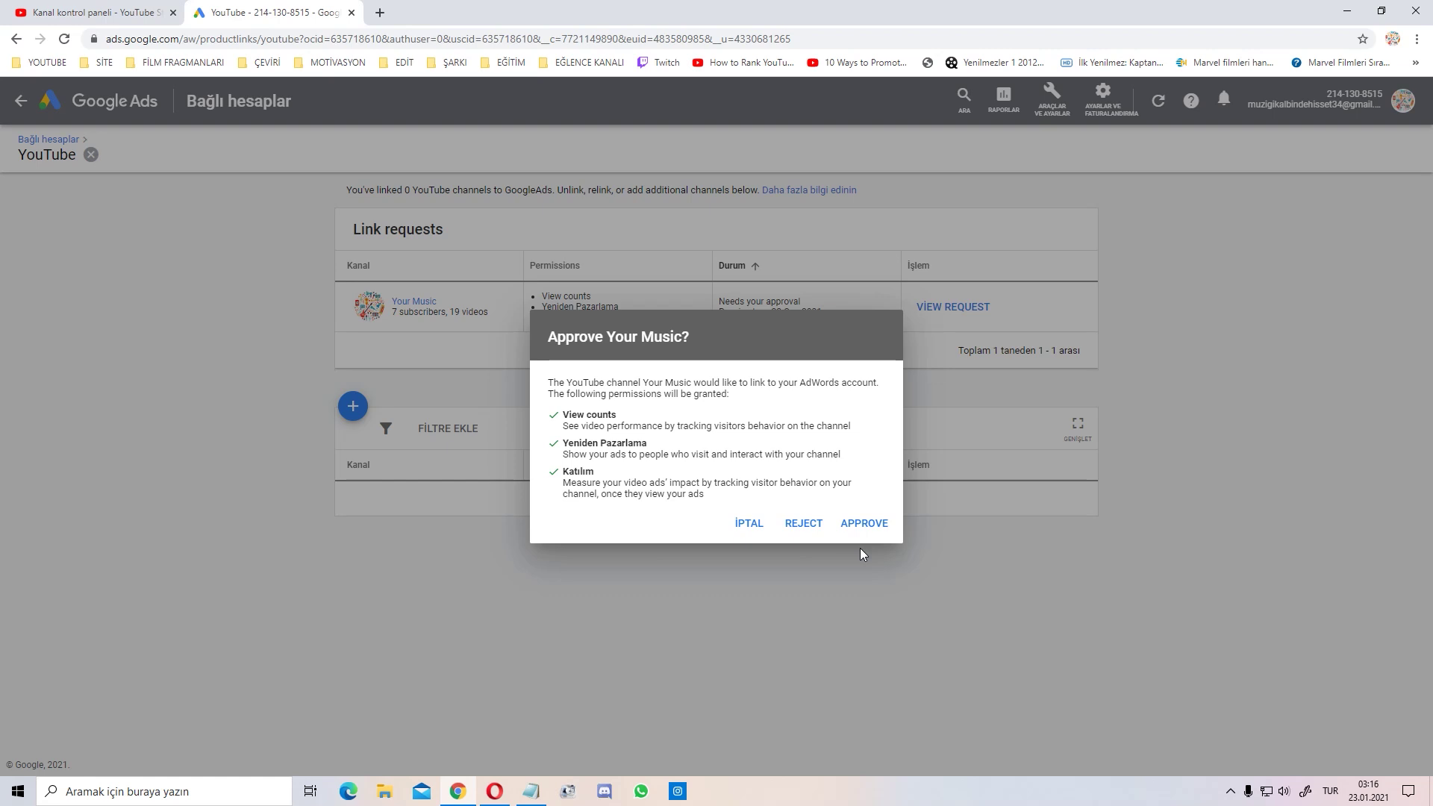
click(863, 523)
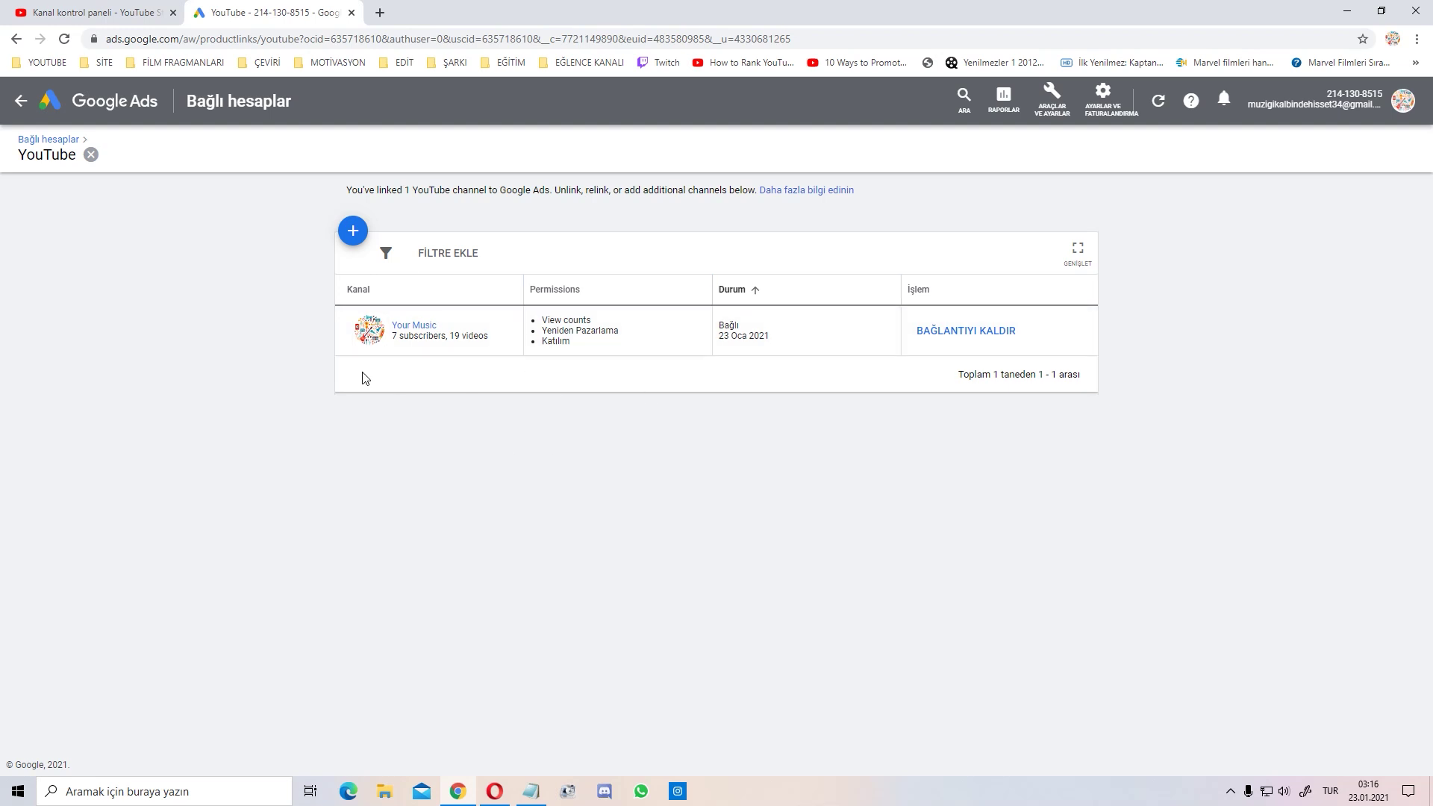
- Switch to YouTube Studio, reload it, and check the Google Ads account's link status in the channel's advanced settings
click(112, 13)
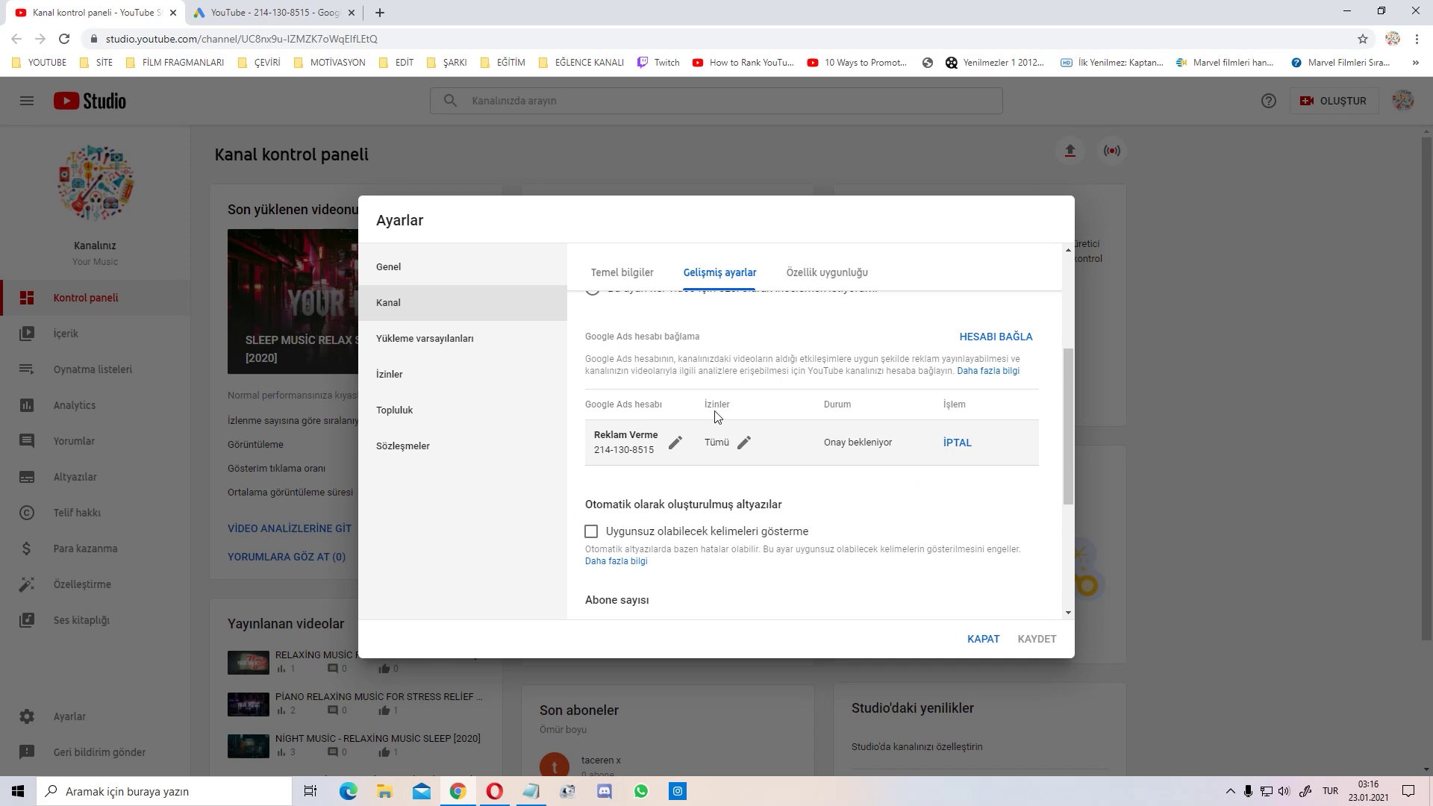
click(65, 39)
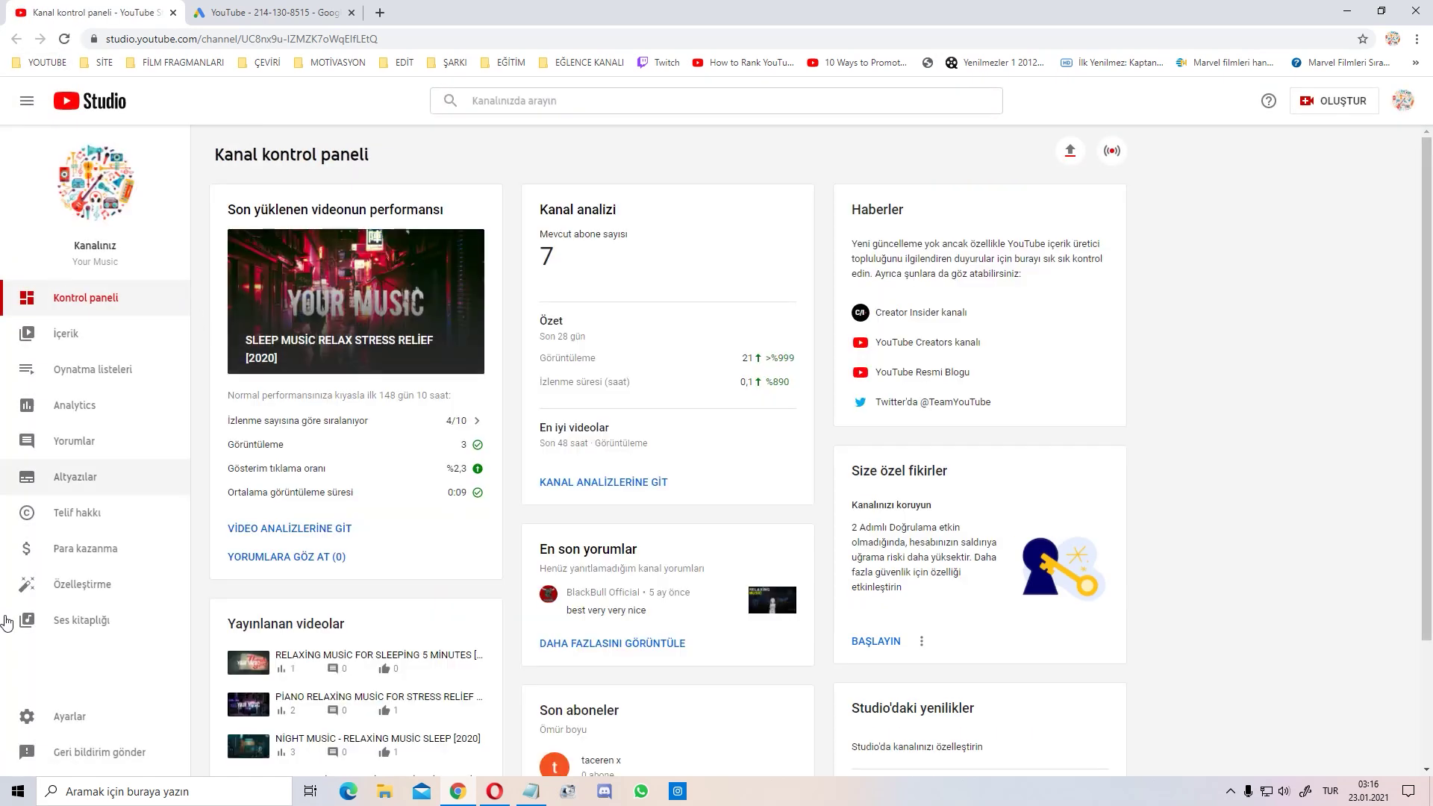
click(112, 715)
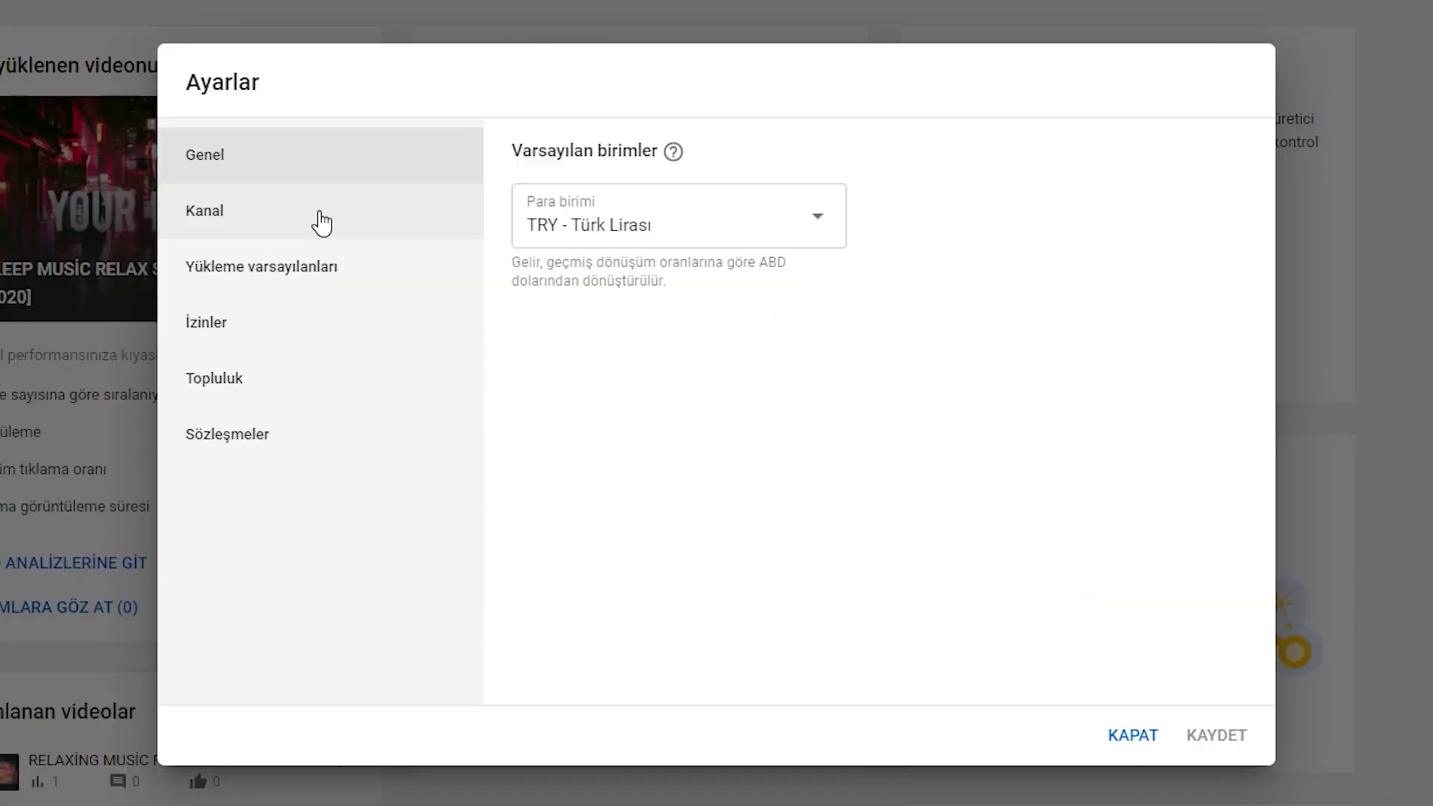
click(462, 307)
click(675, 161)
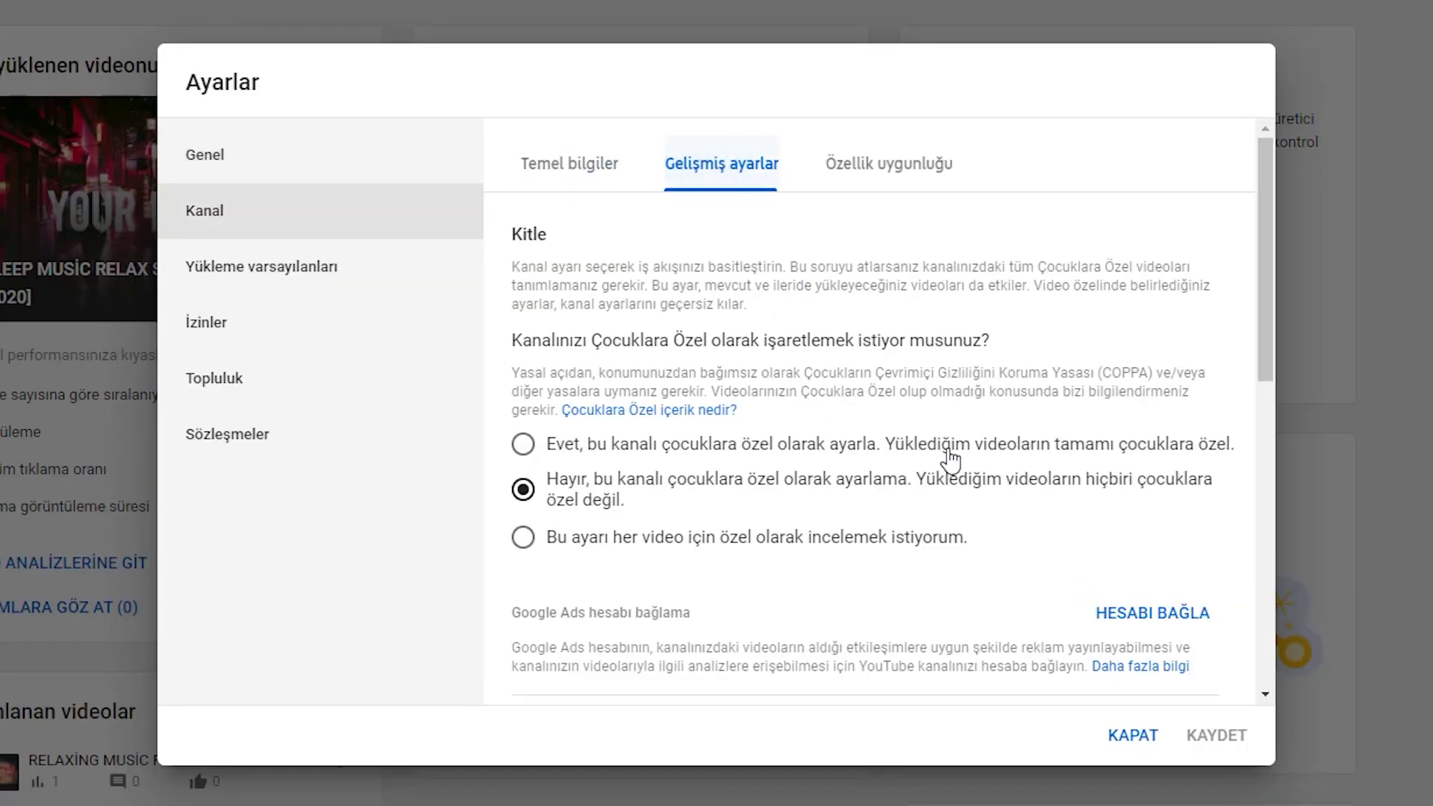
scroll(926, 418, down, 3)
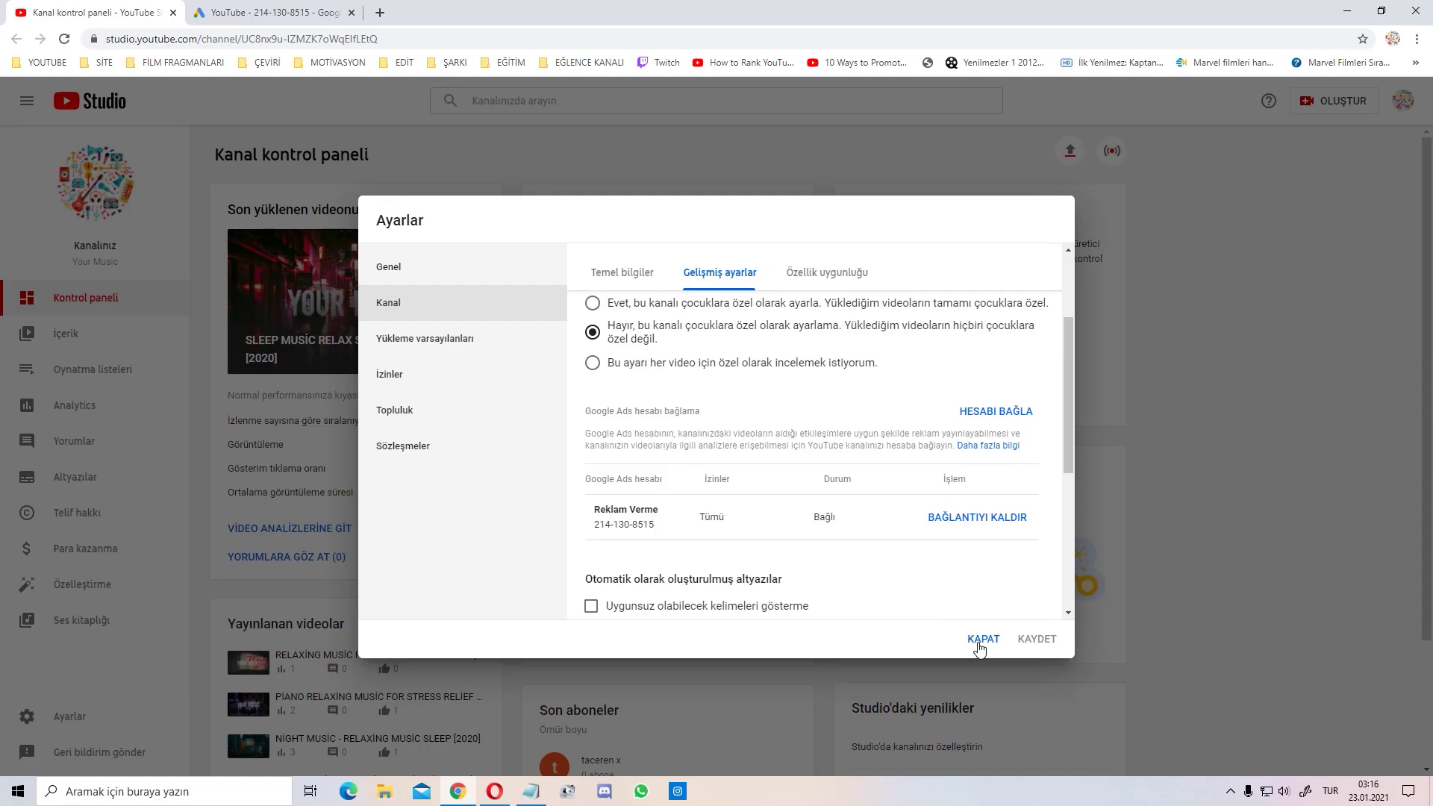
click(982, 640)
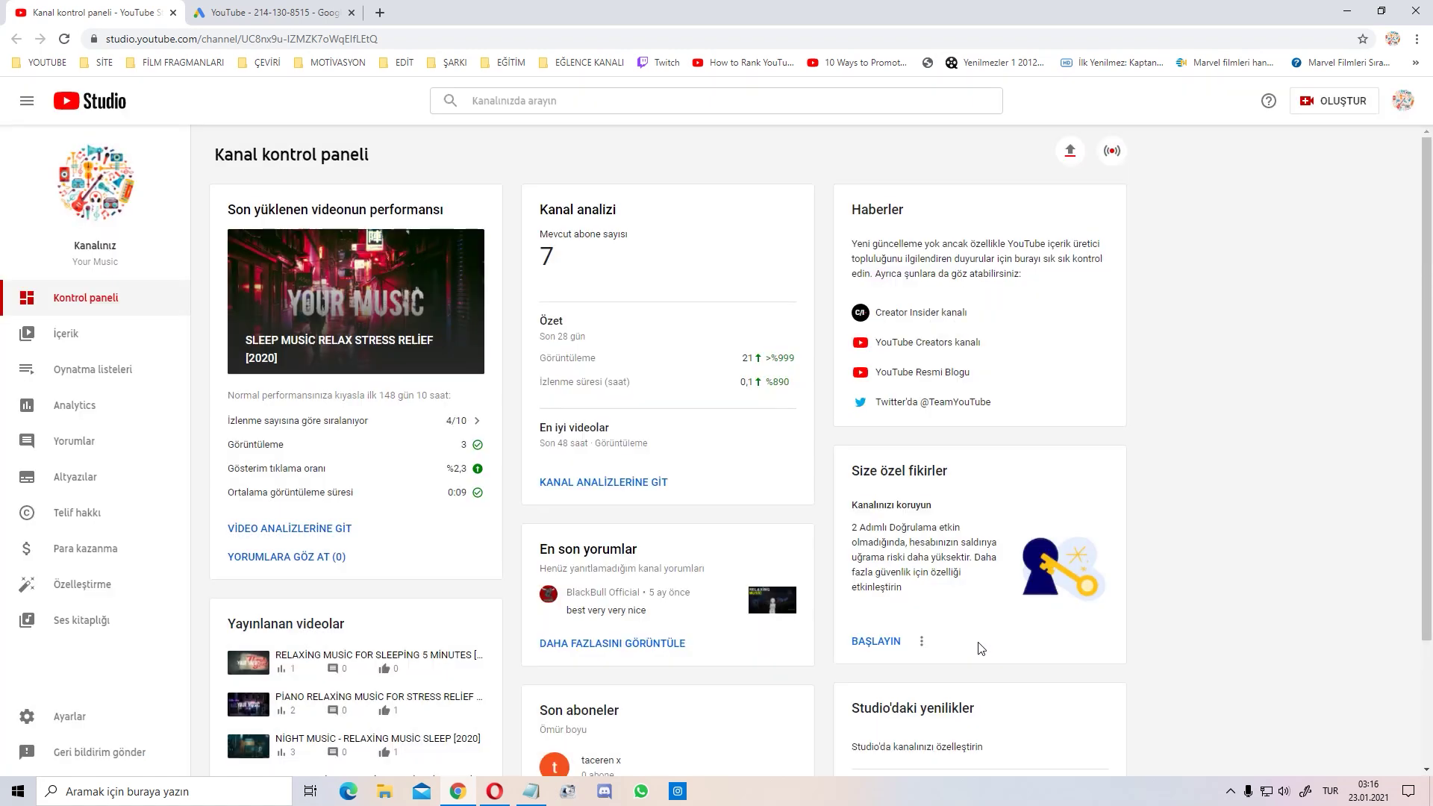
- Open the channel's content list and view the available actions for the most recent video
click(56, 333)
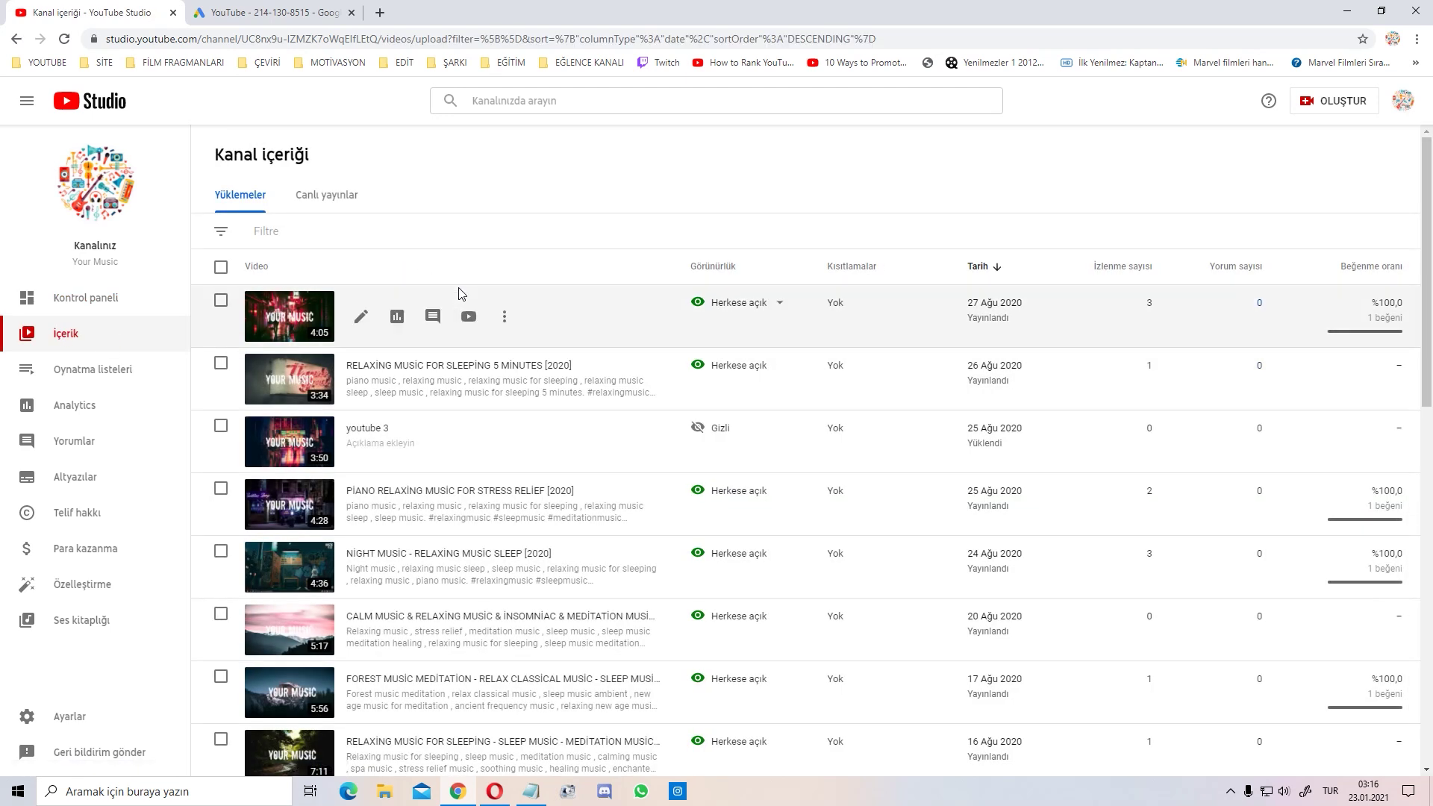
click(505, 316)
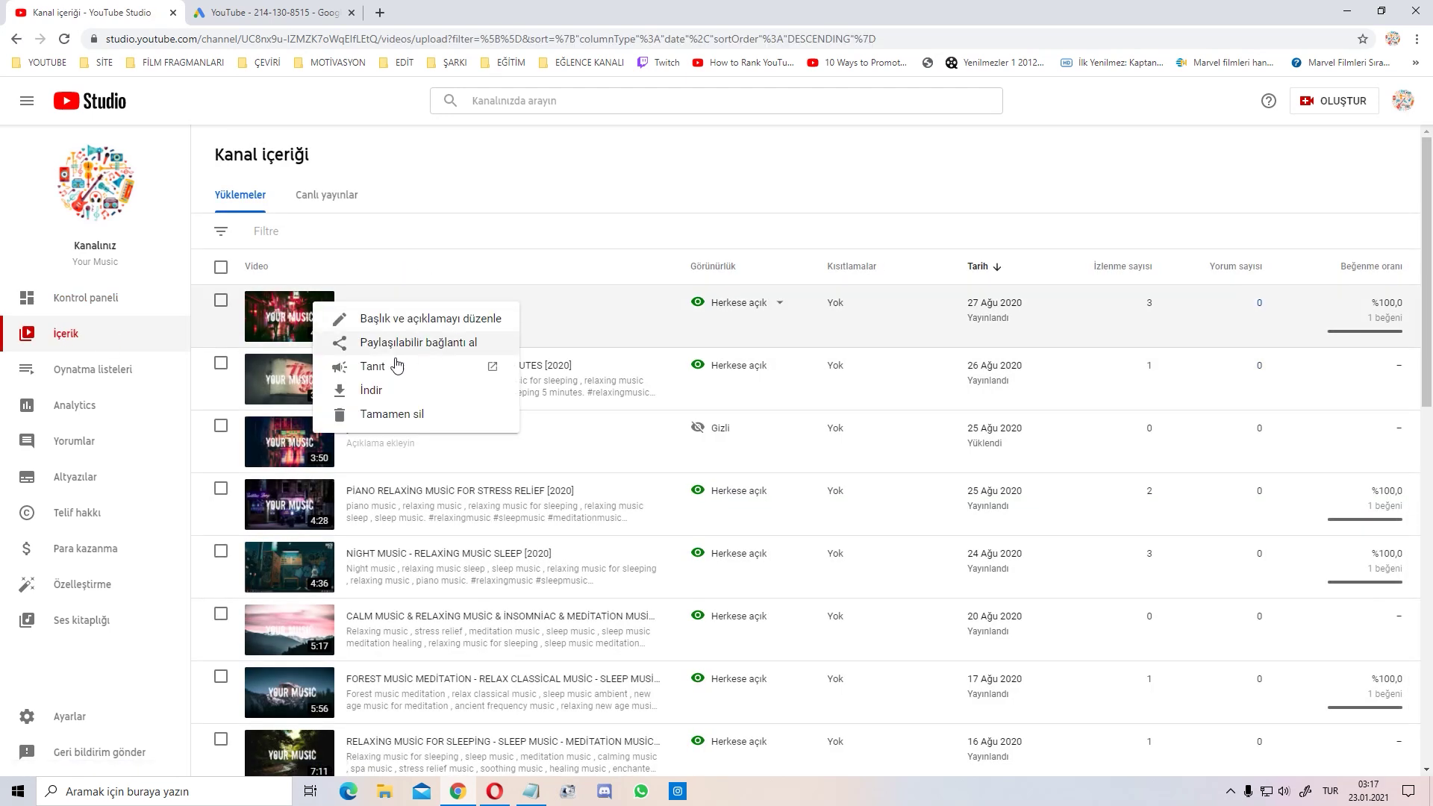
click(465, 211)
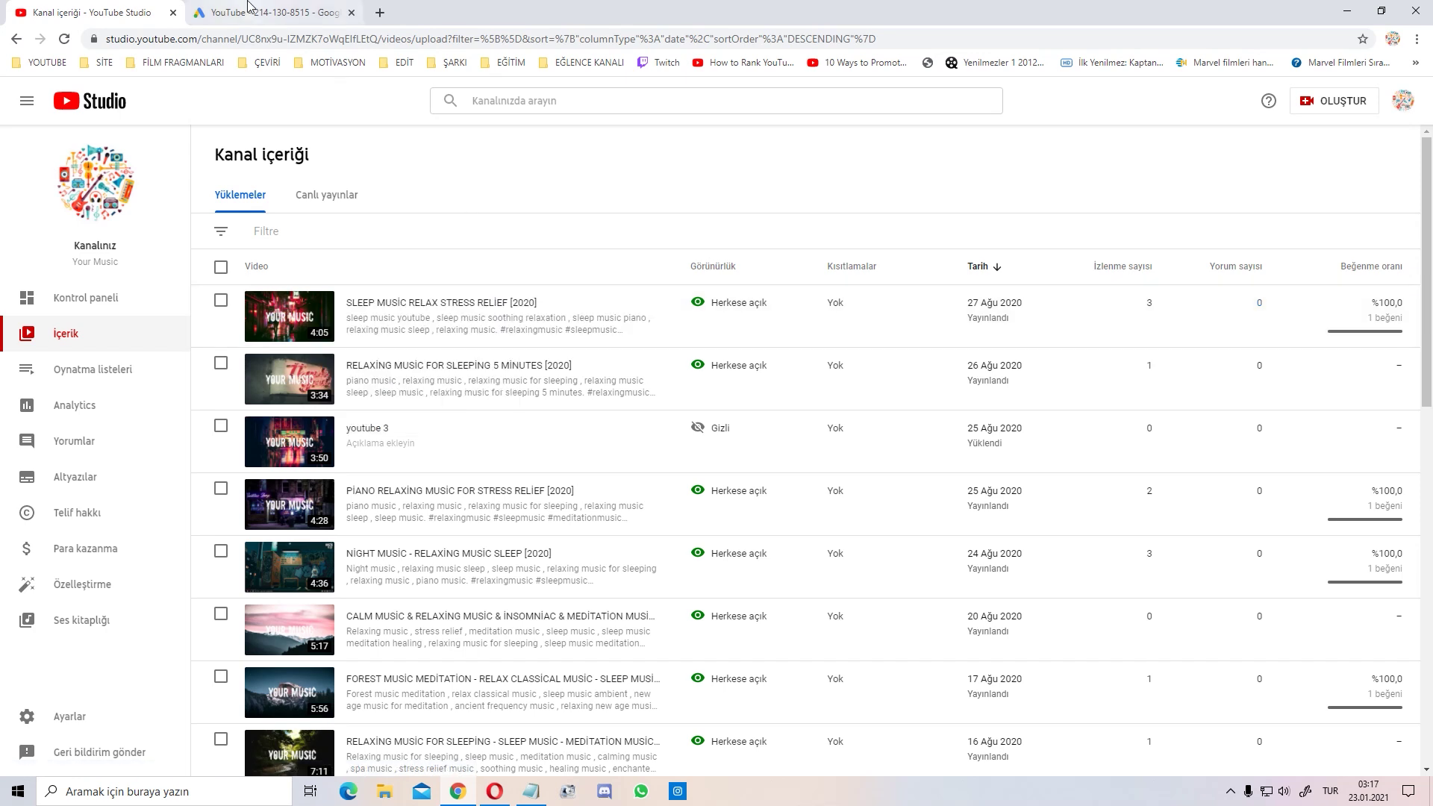
- Switch to Google Ads and start a Video campaign with the goal Ürün ve markayı dikkate alma and subtype Kararları etkileyin
click(248, 6)
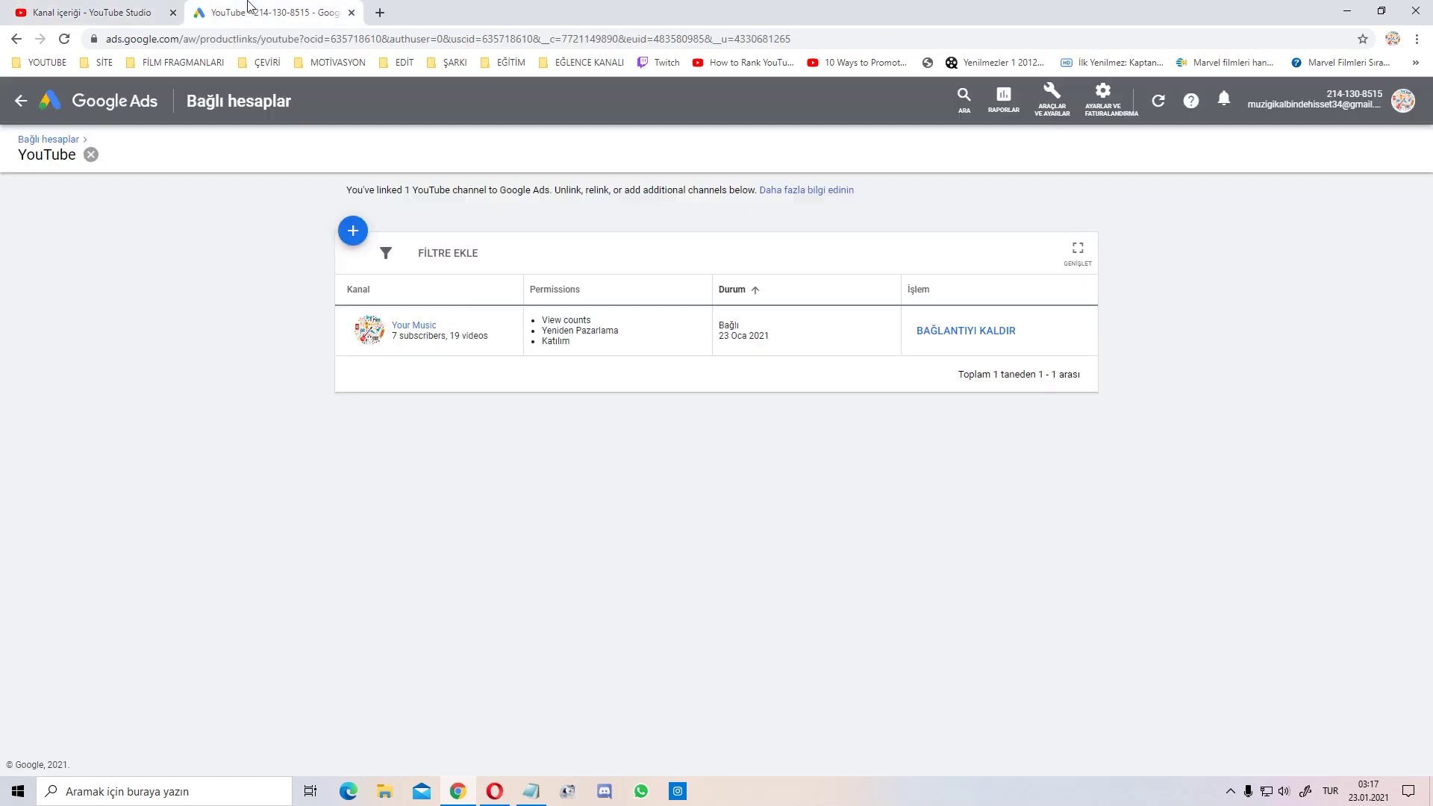
click(92, 105)
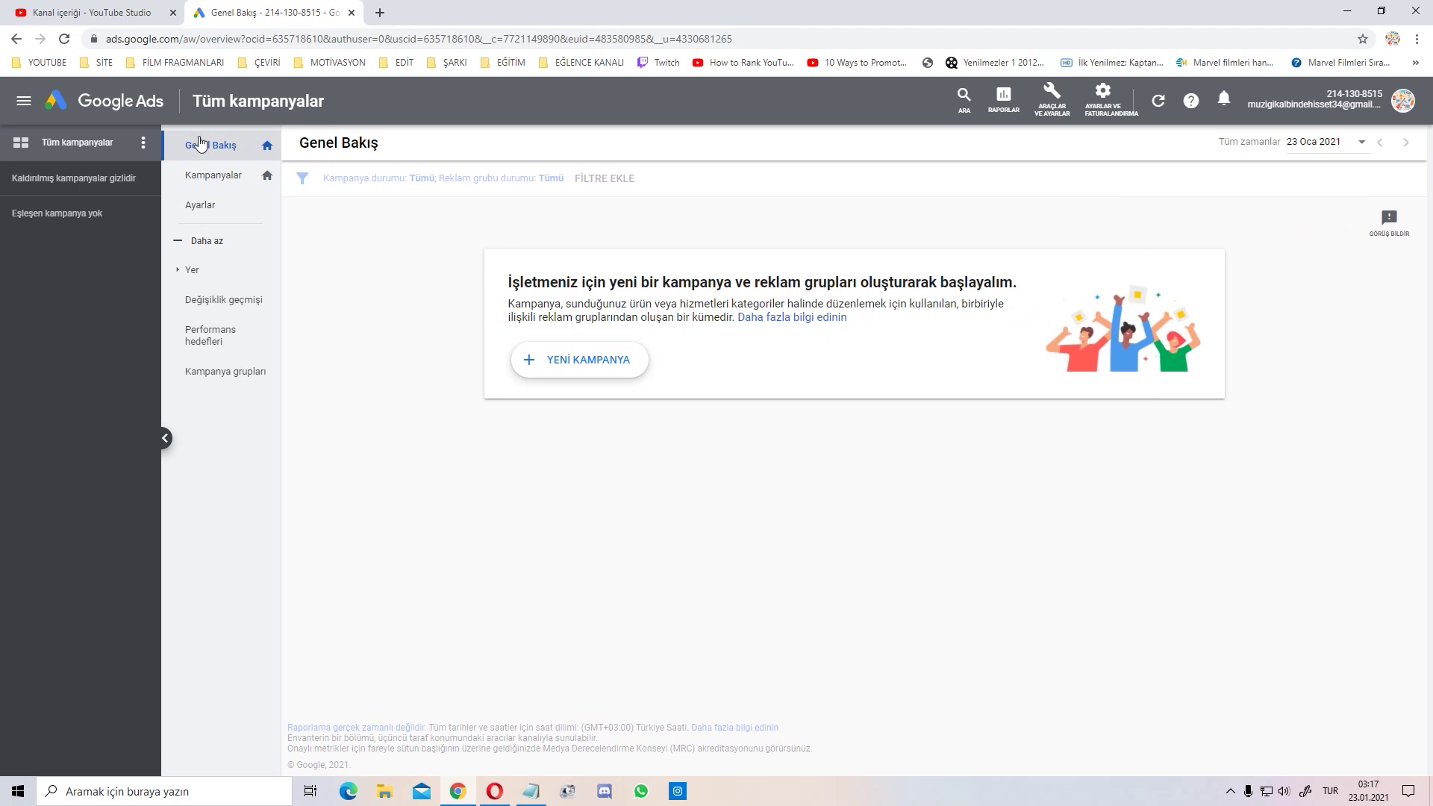
click(559, 359)
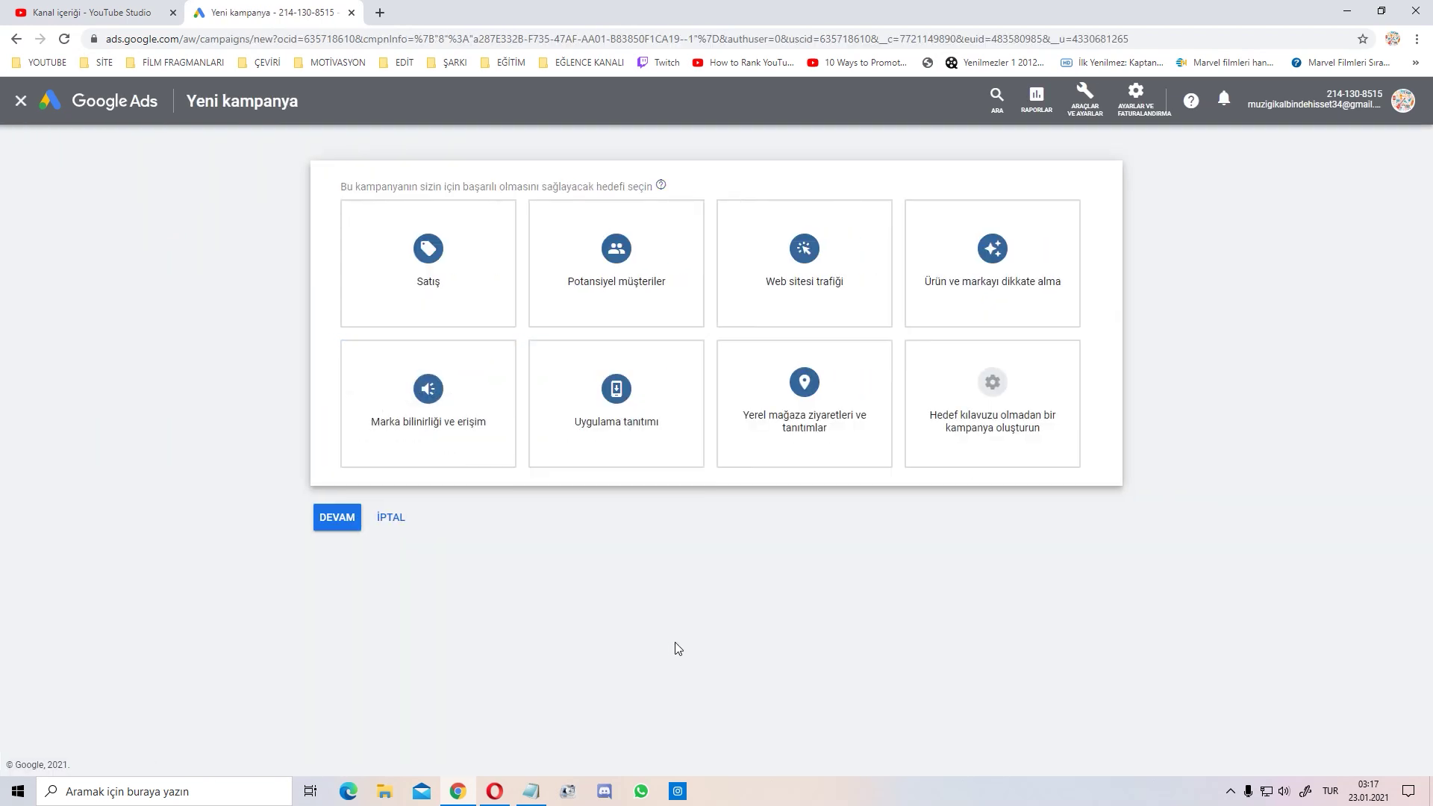
click(1008, 241)
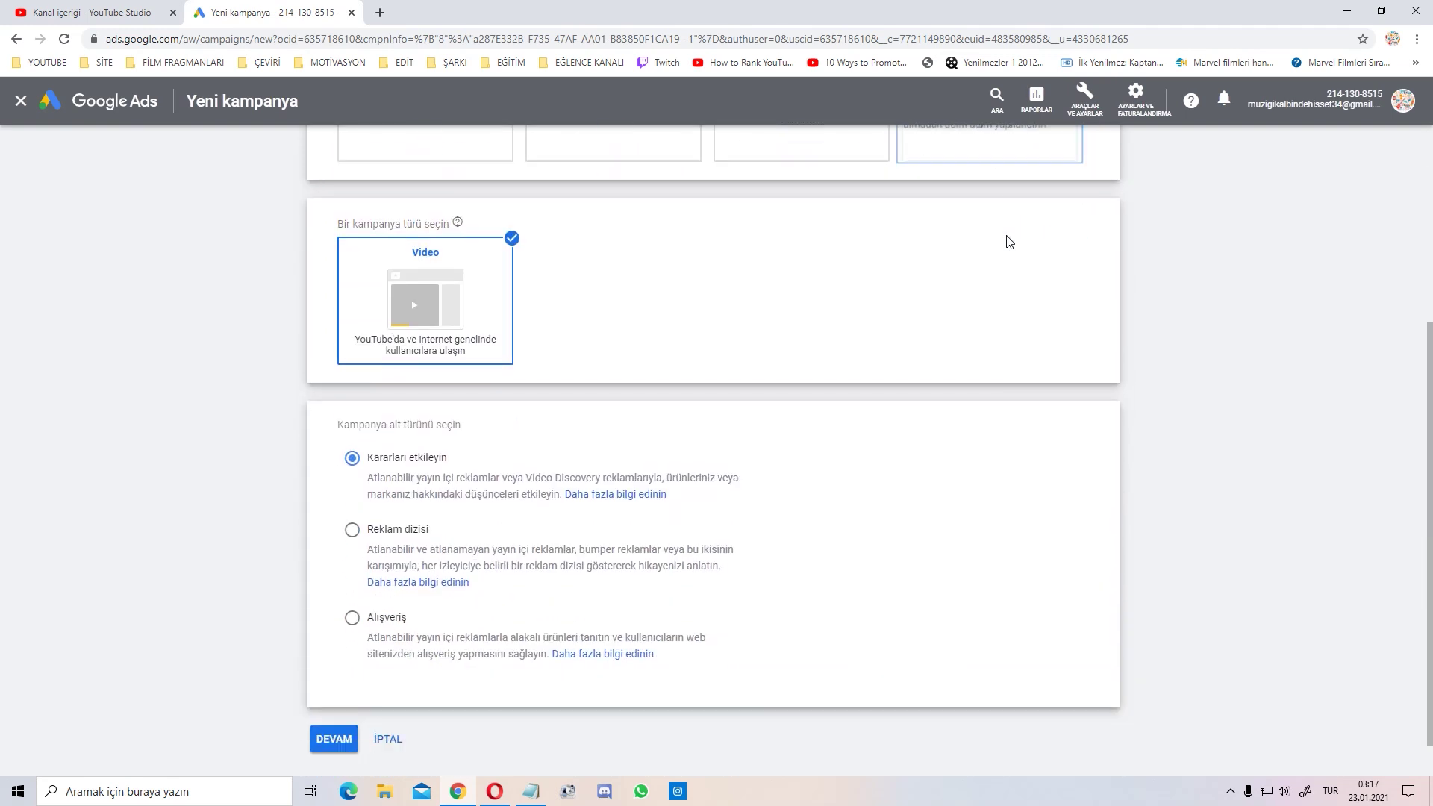
scroll(397, 266, up, 4)
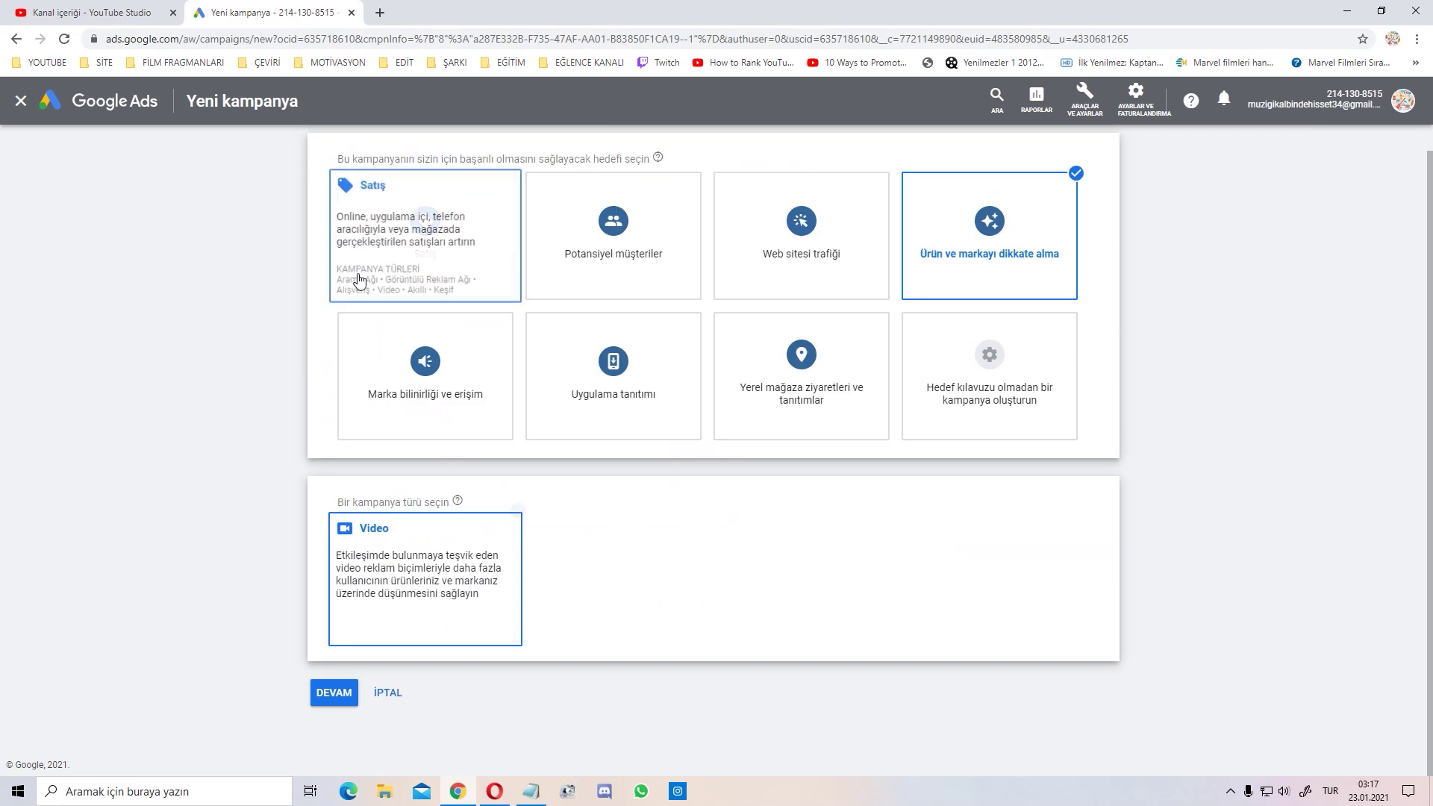
click(369, 598)
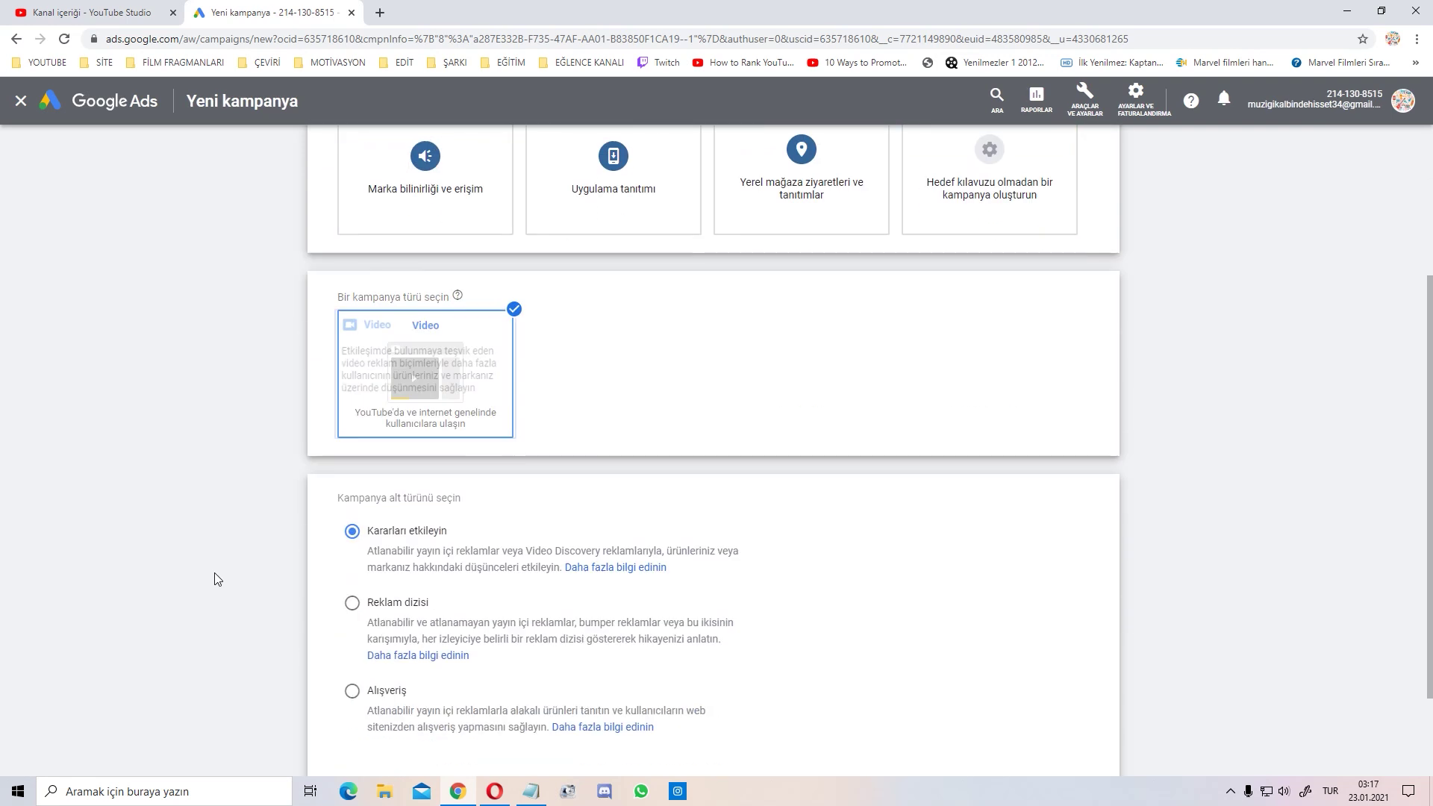
click(333, 693)
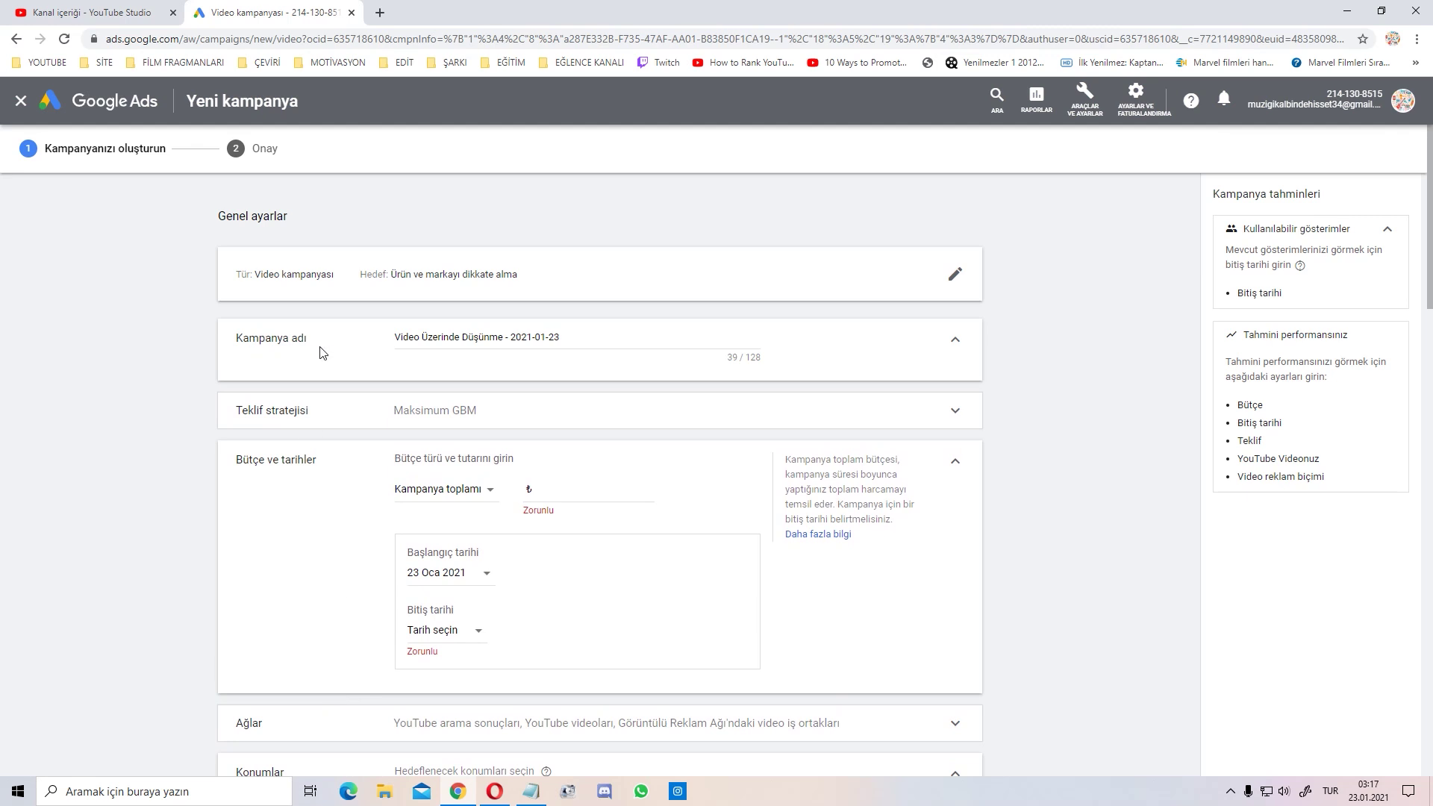
- Rename the campaign as Reklam 1
click(518, 337)
key(ctrl+a)
key(BackSpace)
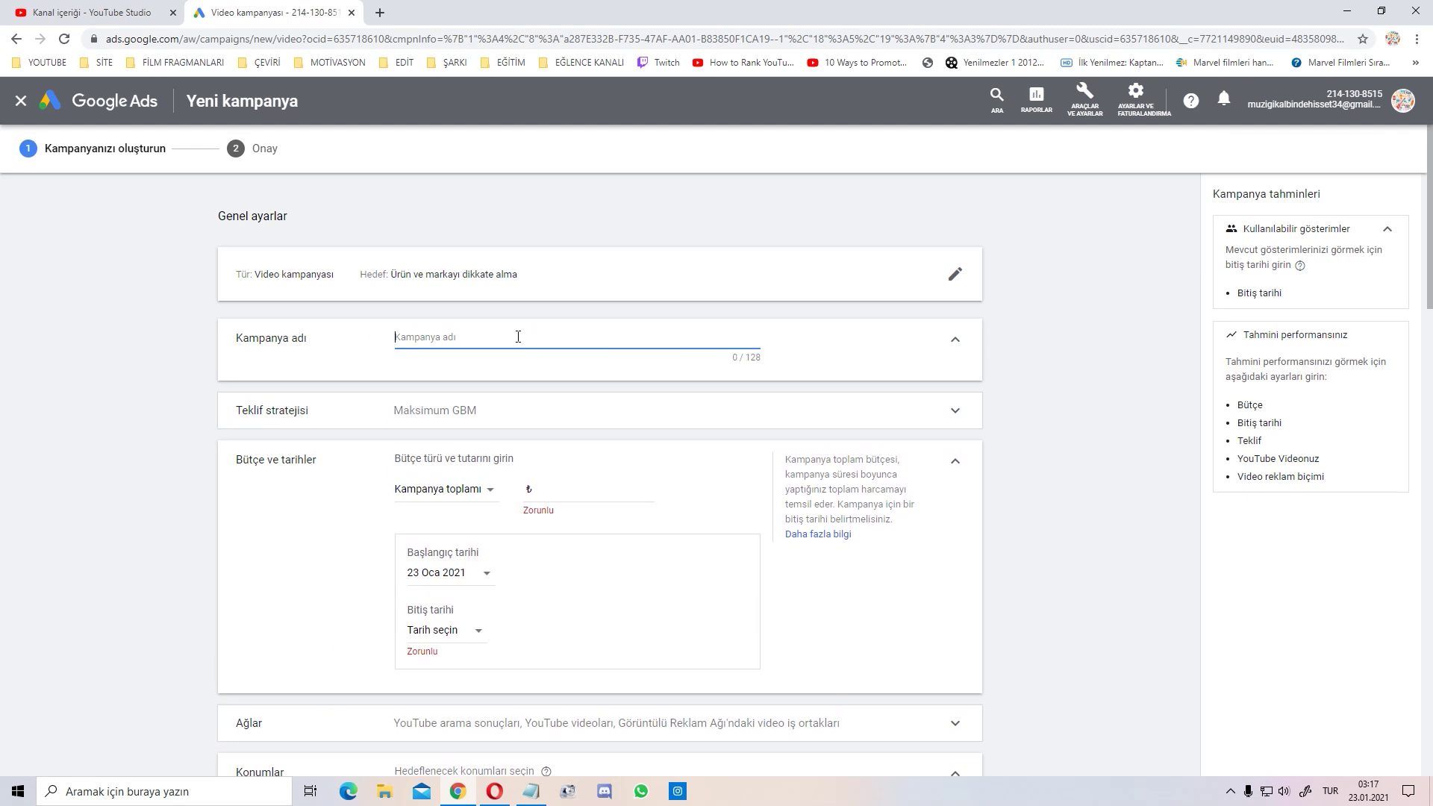
text(Reklam 1)
click(112, 373)
- Set the campaign's total budget to 30,00 lira, keeping the budget type as Kampanya toplamı
scroll(264, 381, down, 2)
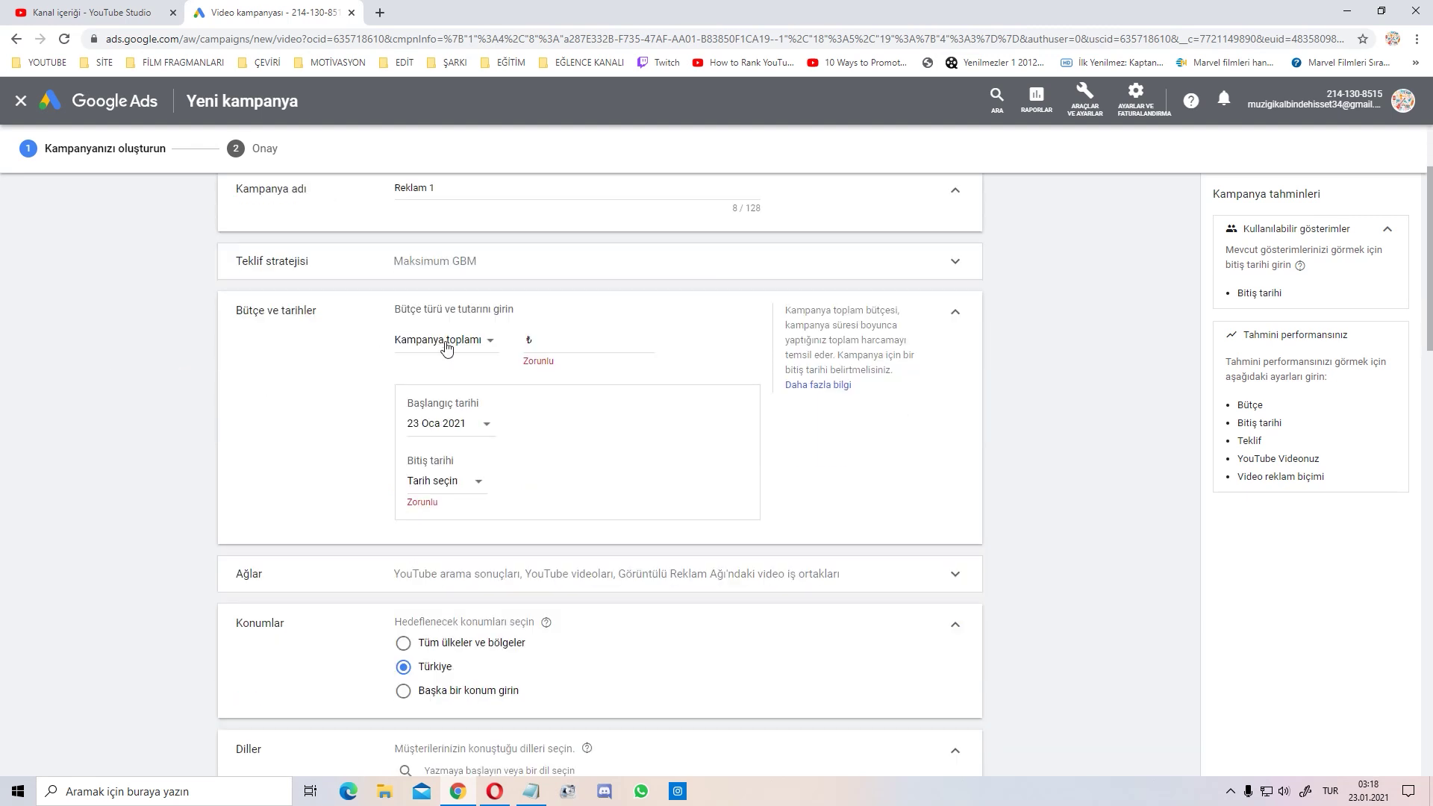
click(599, 338)
text(3,00)
text(0)
click(91, 374)
click(488, 343)
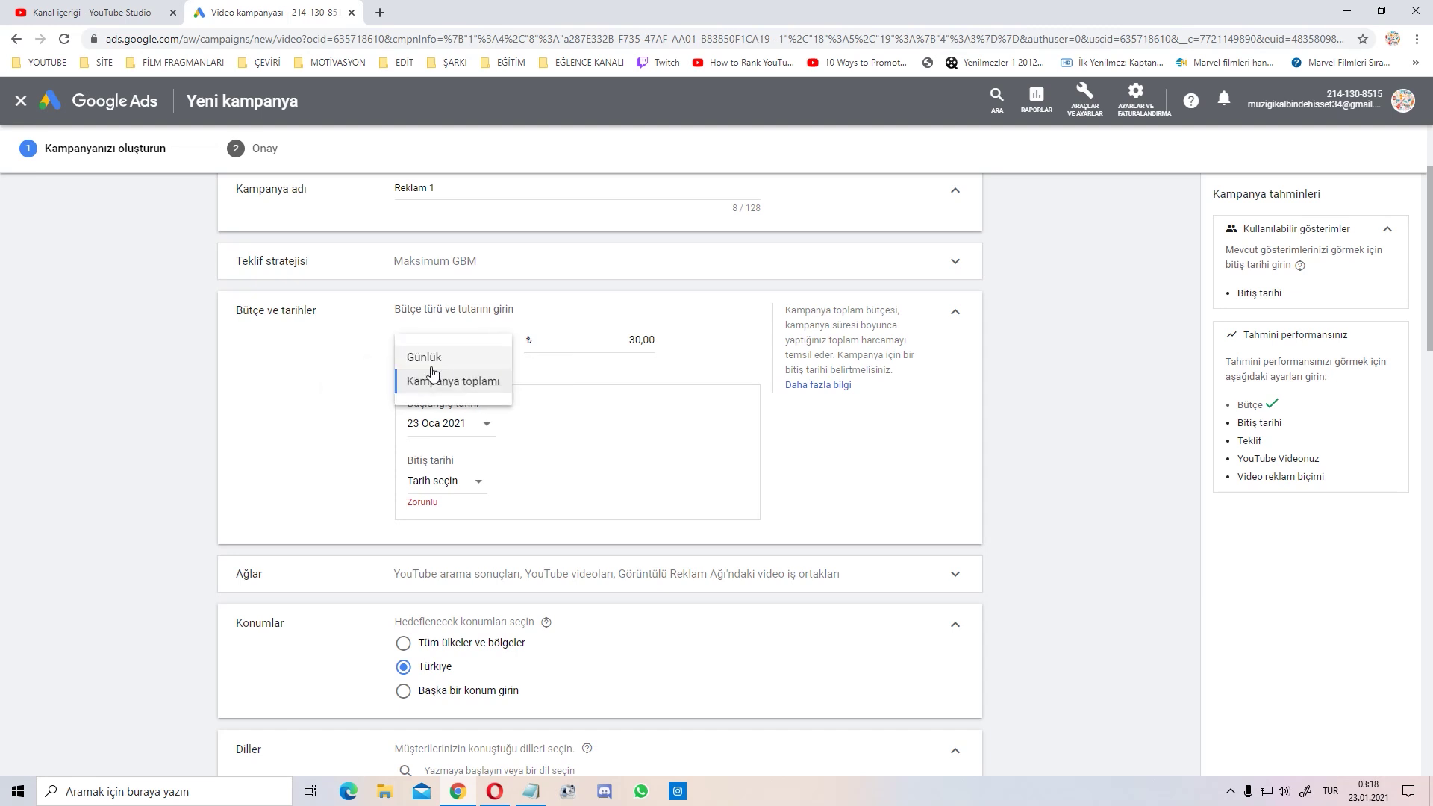
click(295, 372)
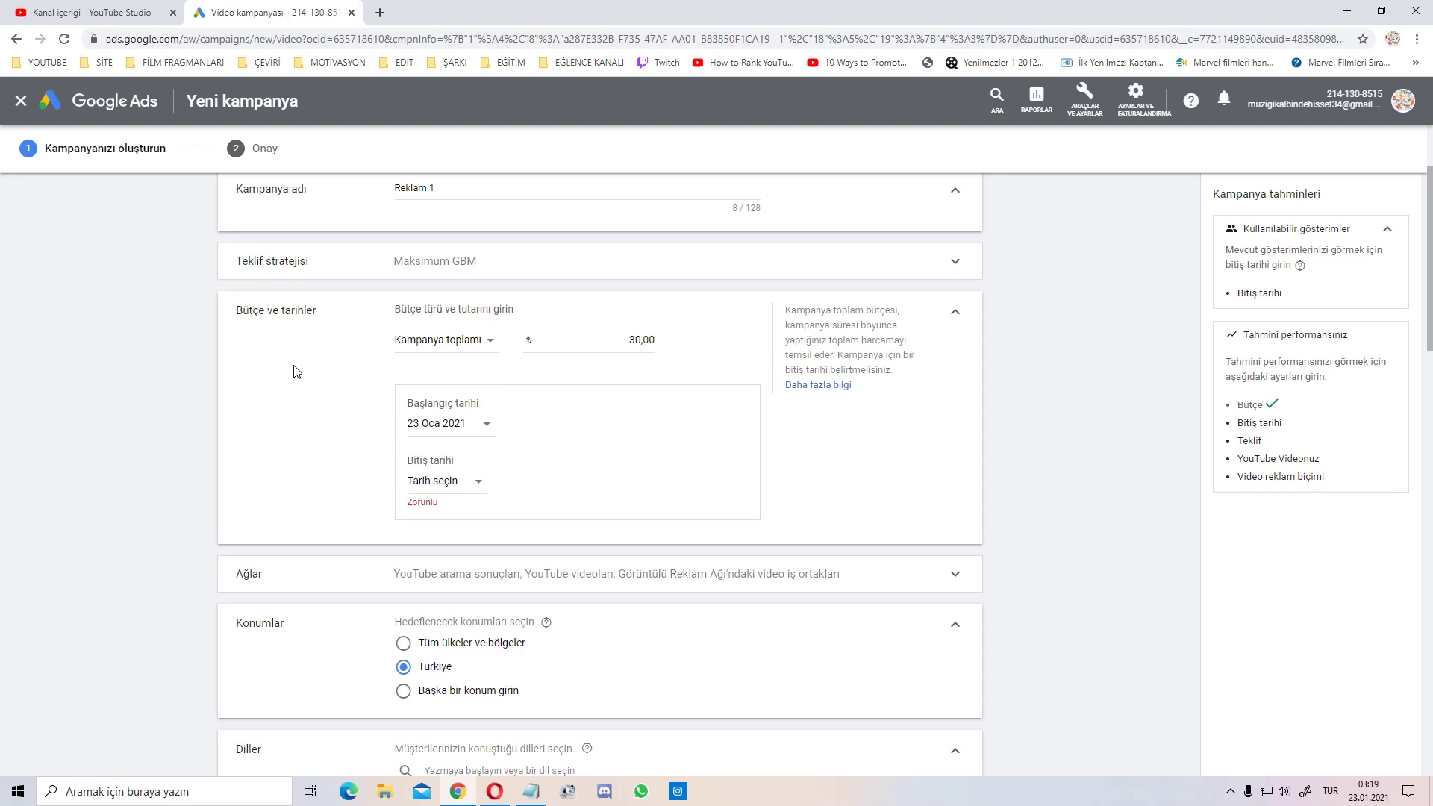
- Set the campaign's start date to 25 Oca 2021 and its end date to 30 Oca 2021
click(431, 424)
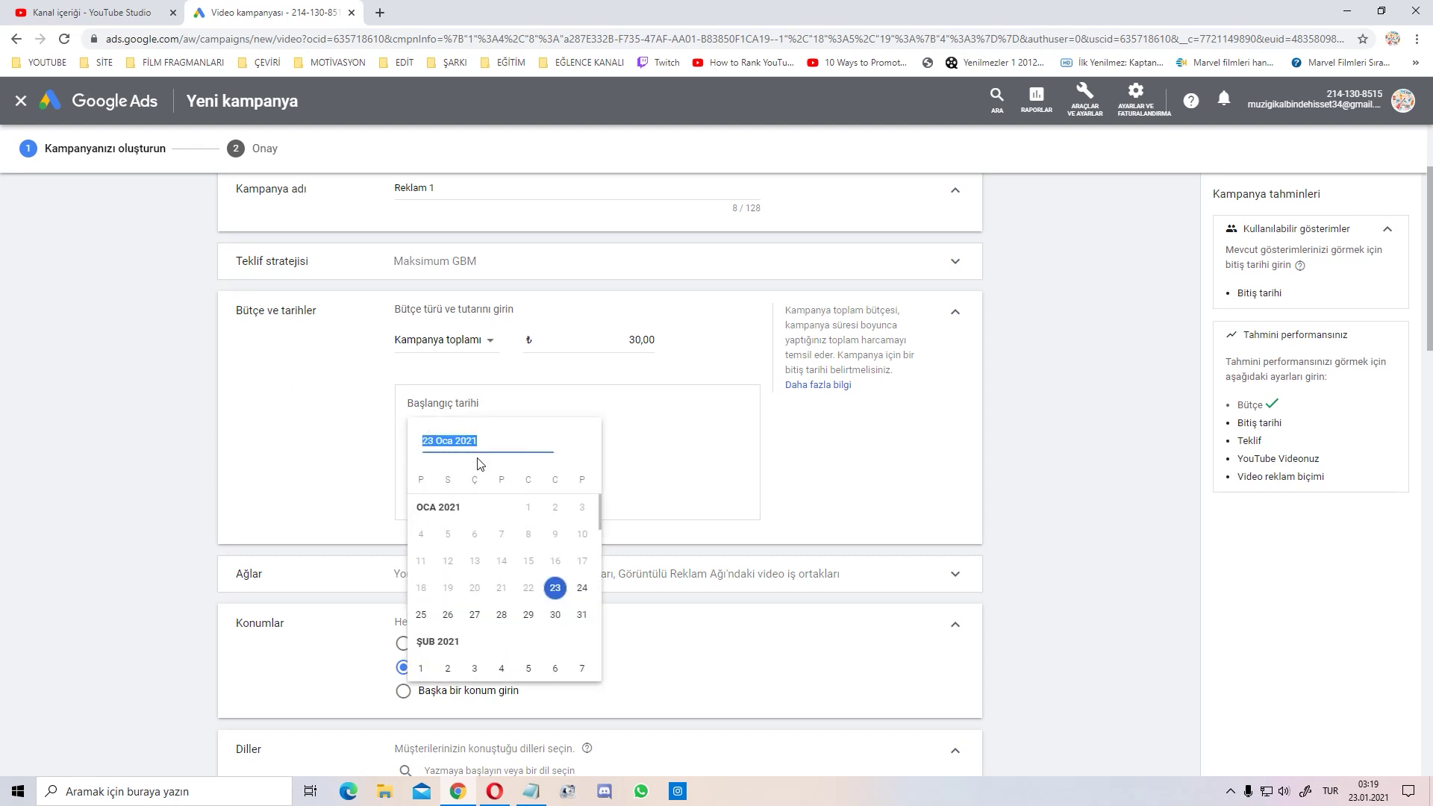
click(421, 614)
click(438, 485)
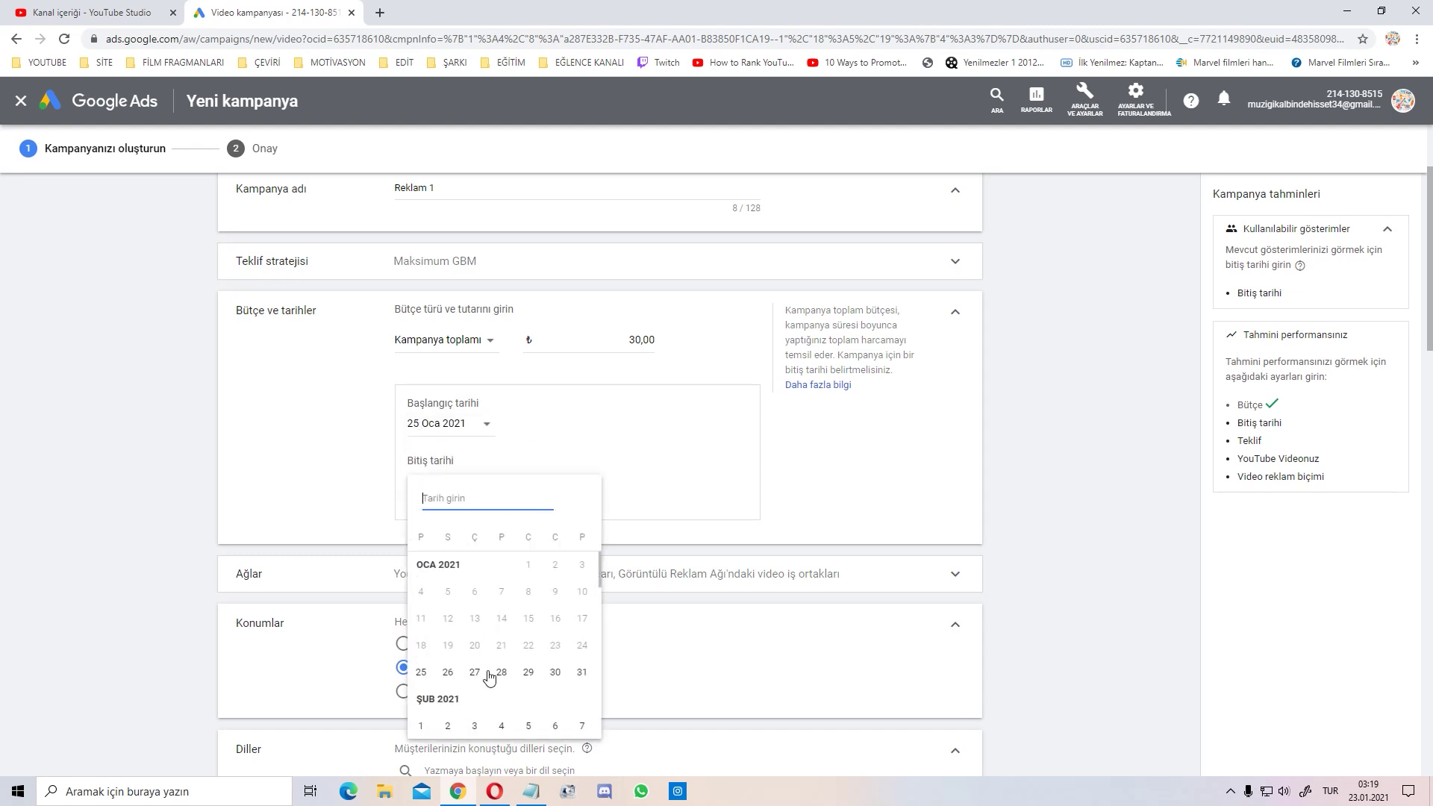
click(555, 675)
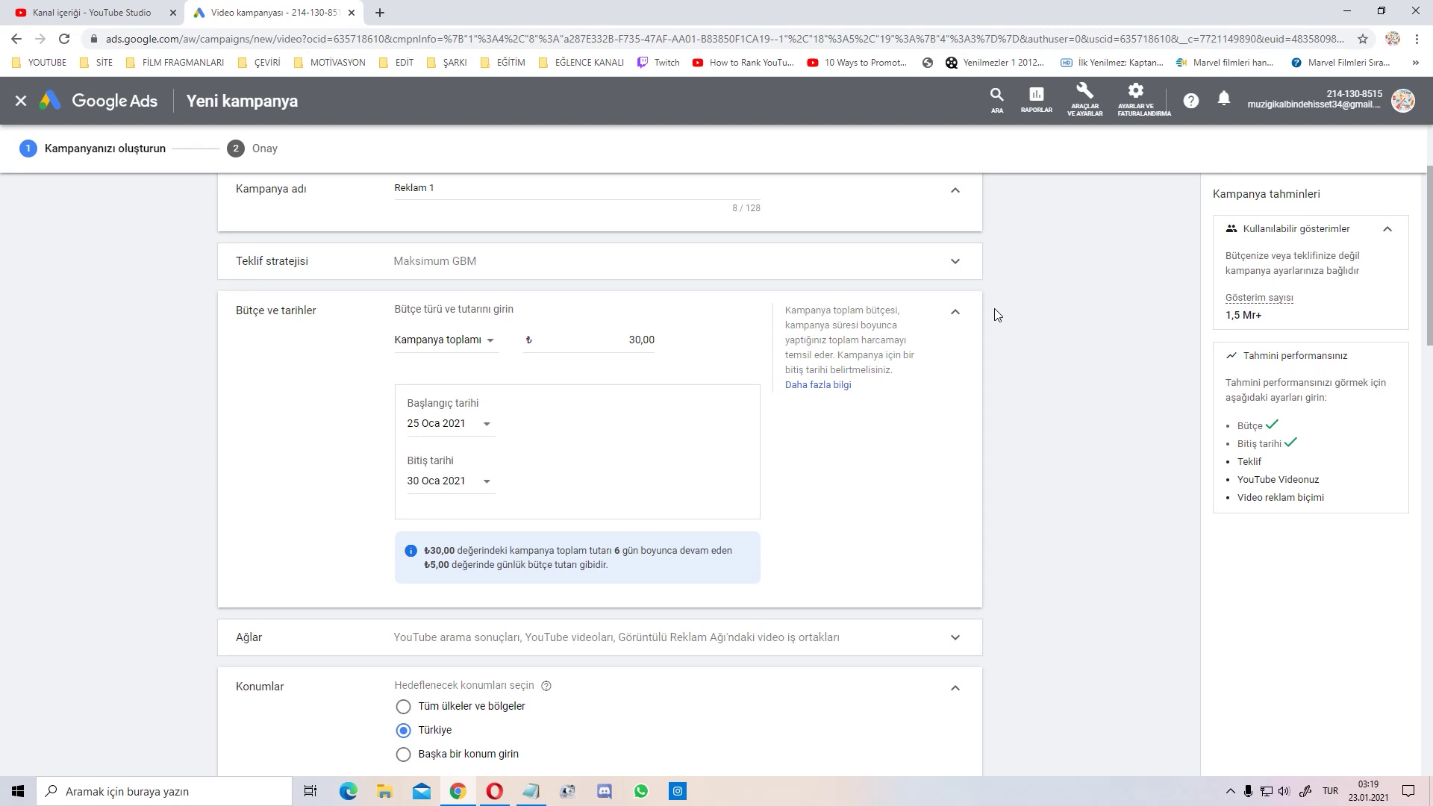
- Collapse the budget and dates section and review the networks where the campaign's ads can appear
click(957, 312)
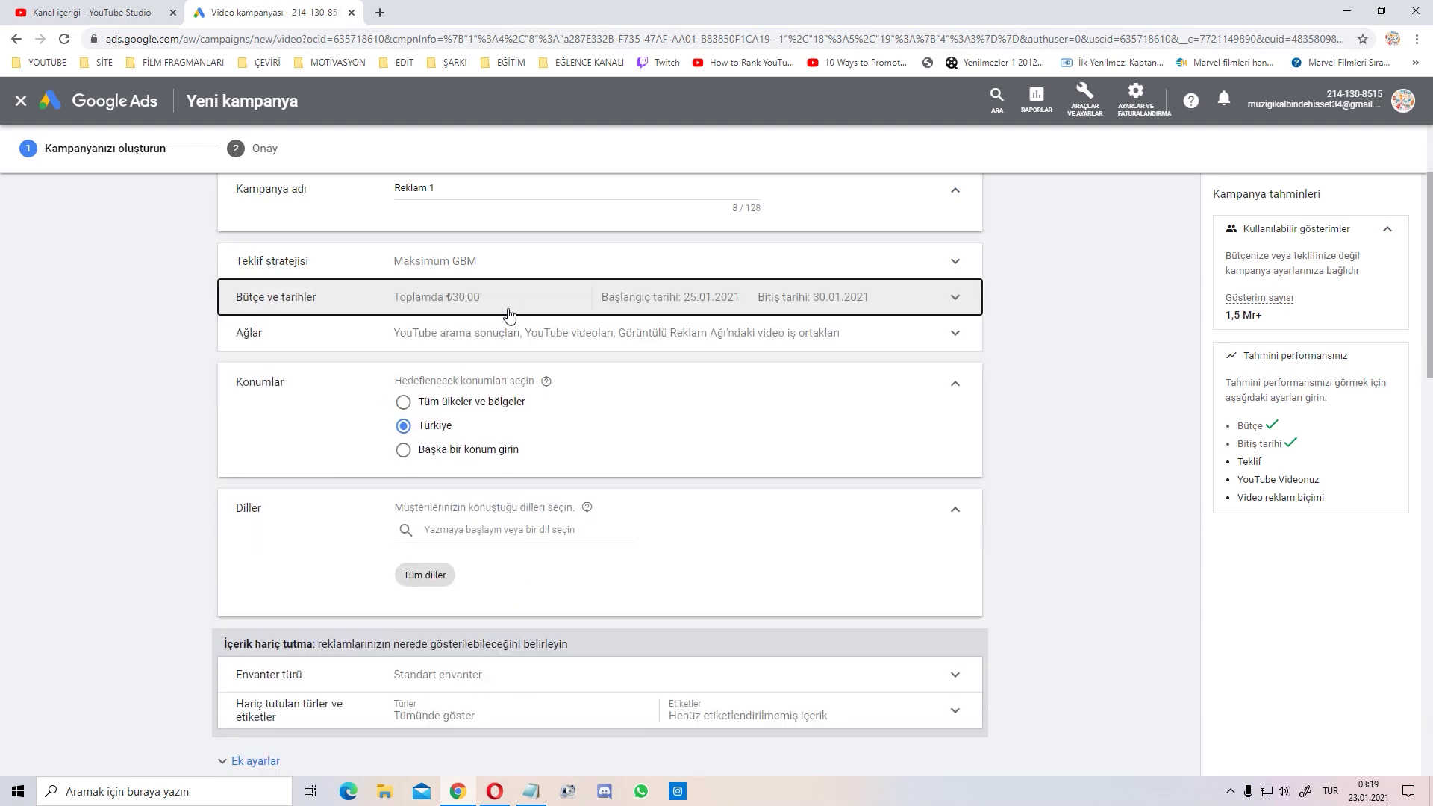
click(463, 343)
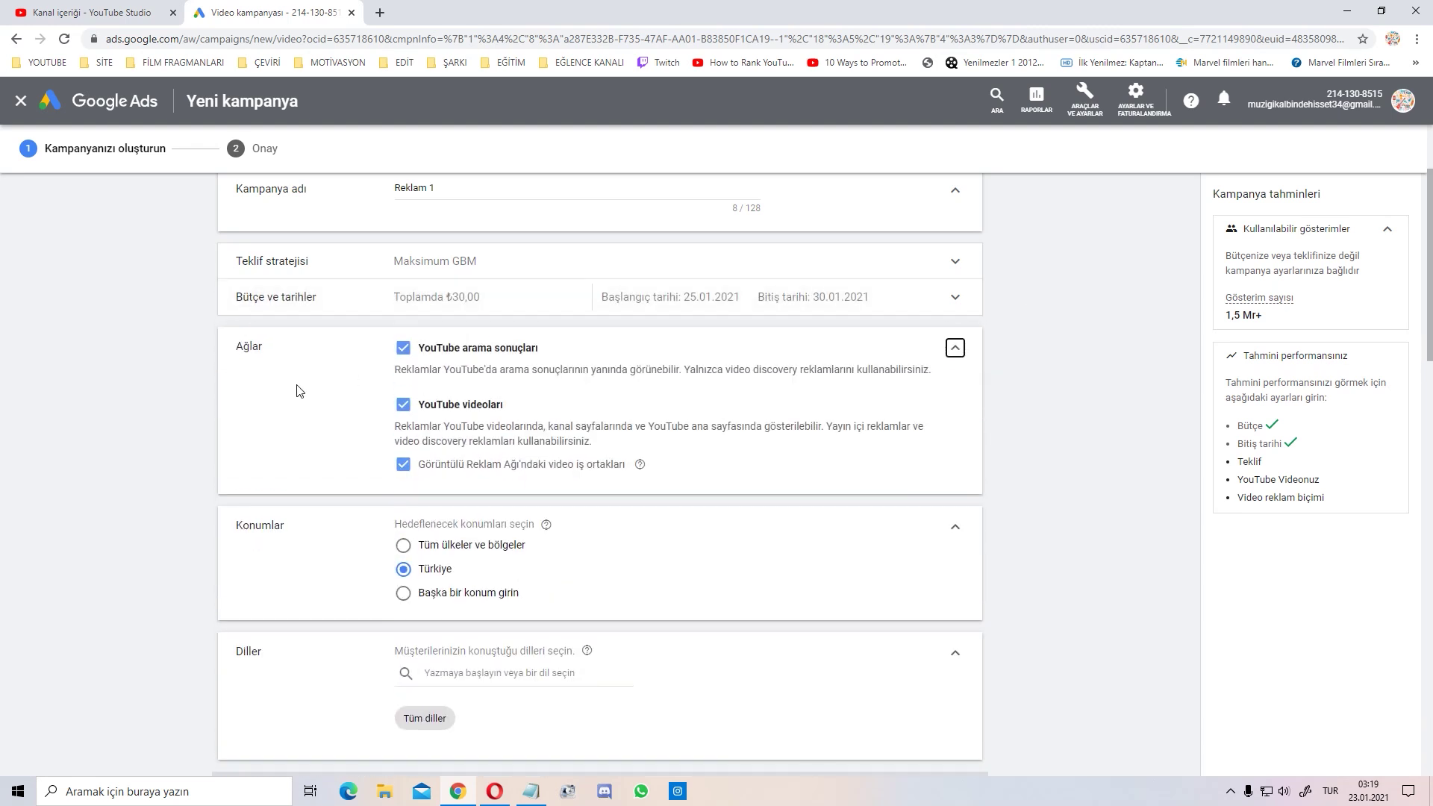
click(956, 356)
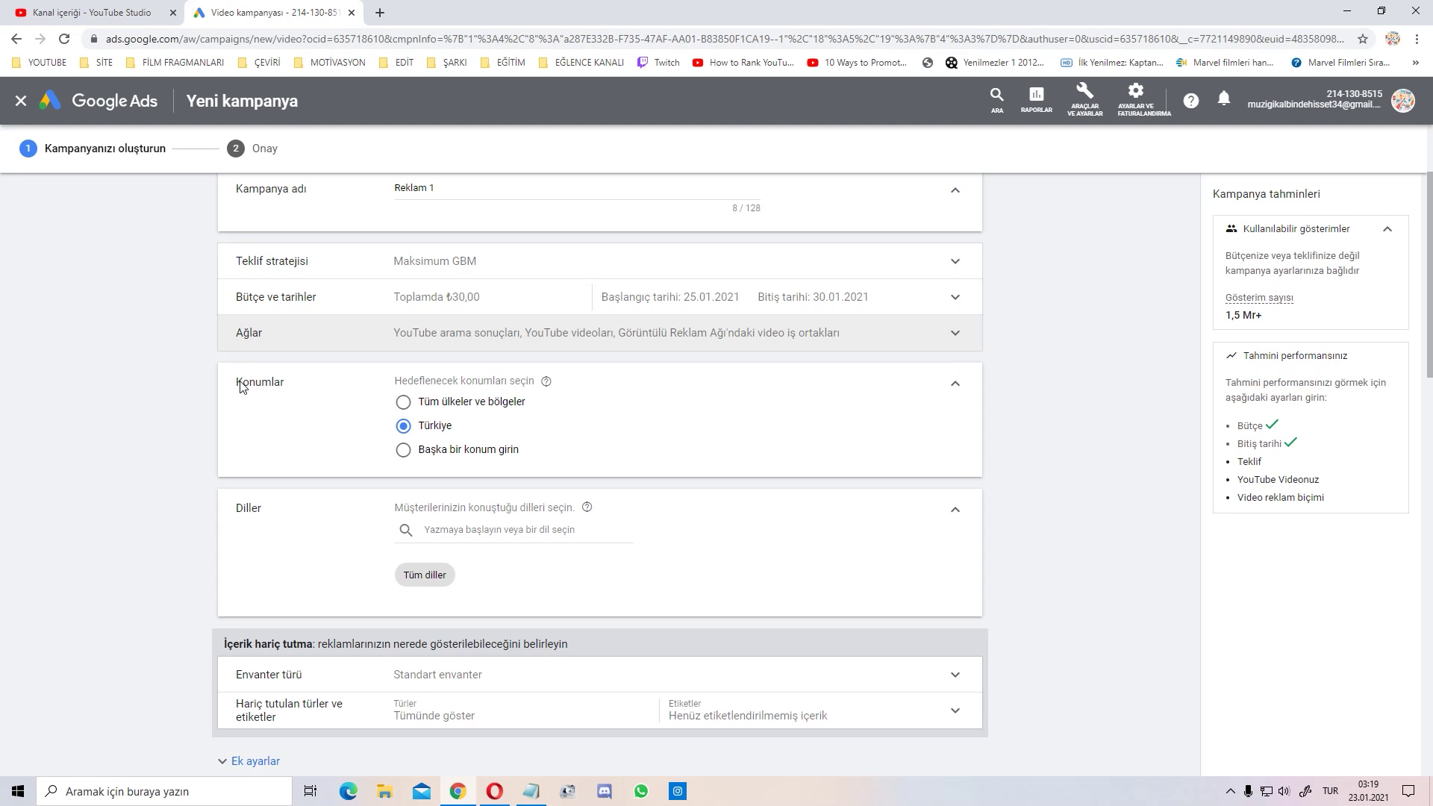
- Try targeting the province of Ankara, Türkiye with the advanced location search, cancelling it and returning the campaign's location to Türkiye
scroll(243, 386, down, 1)
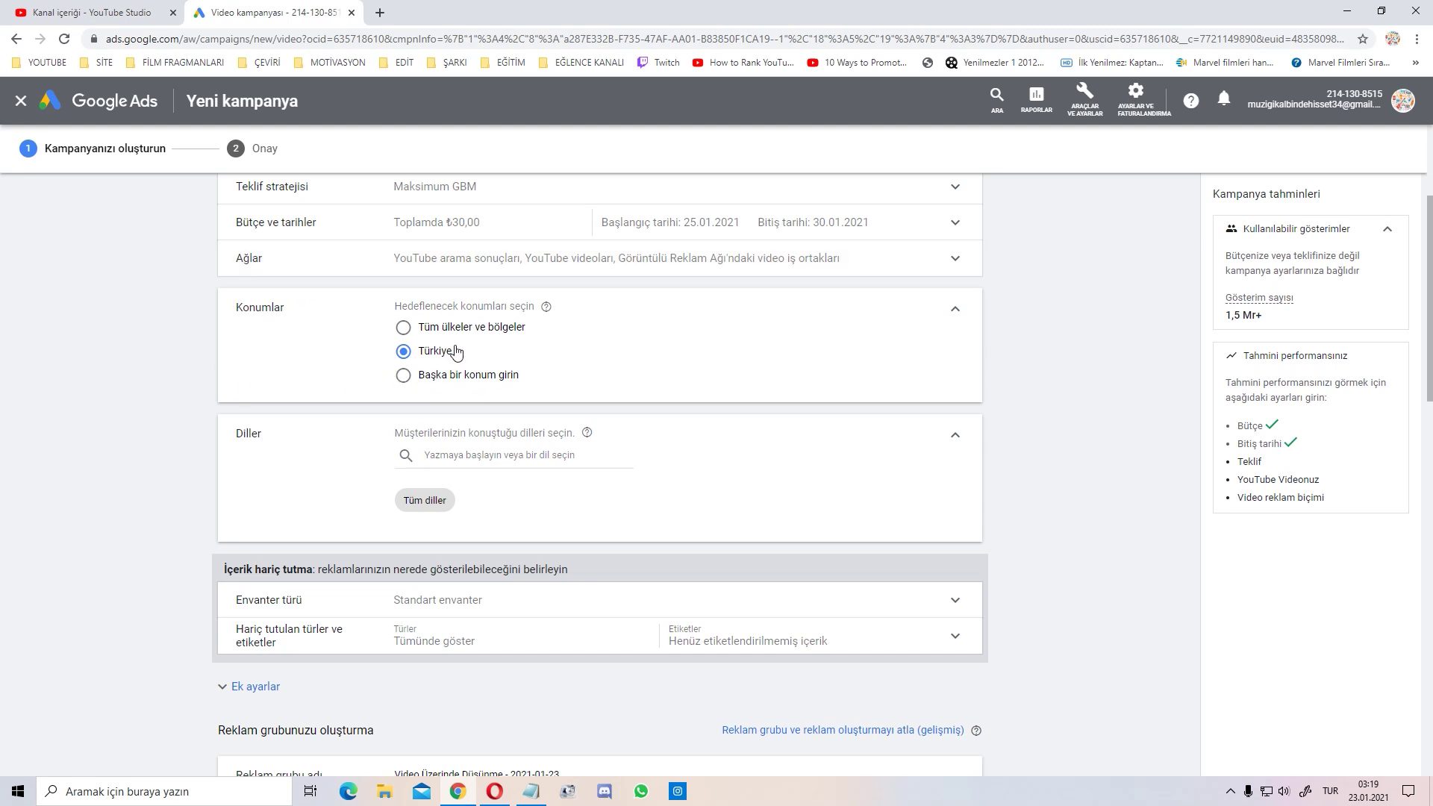
click(442, 383)
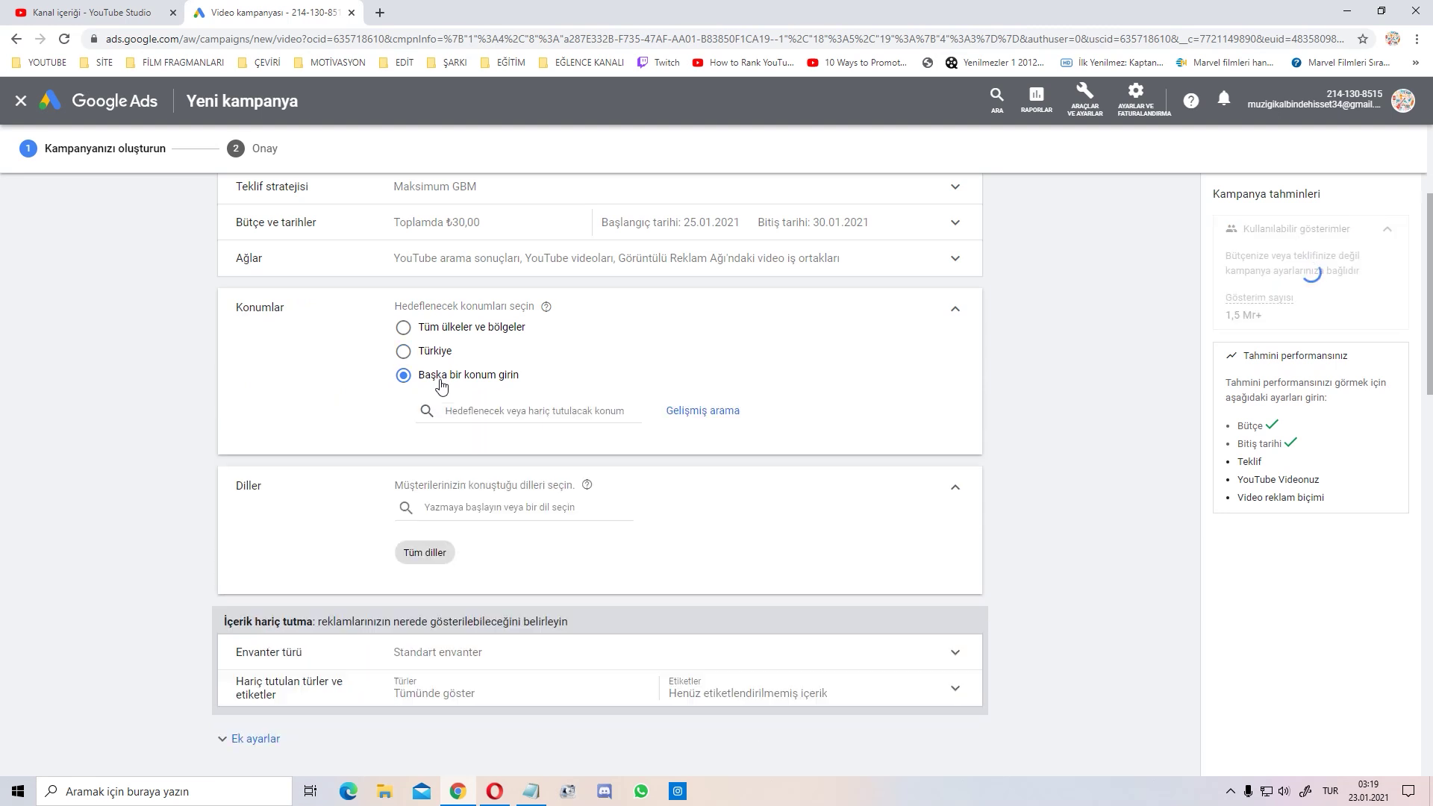
click(682, 413)
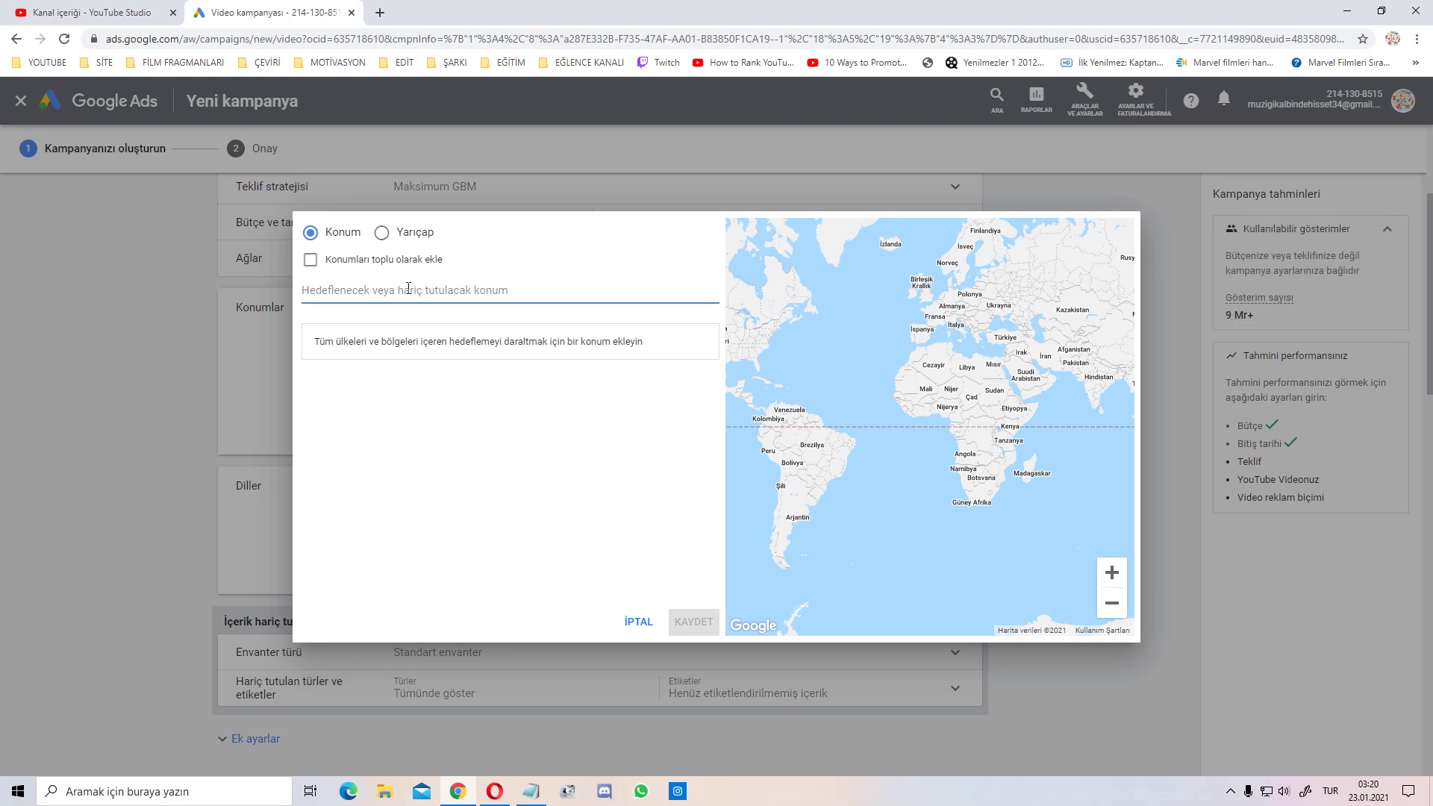
text(ankara)
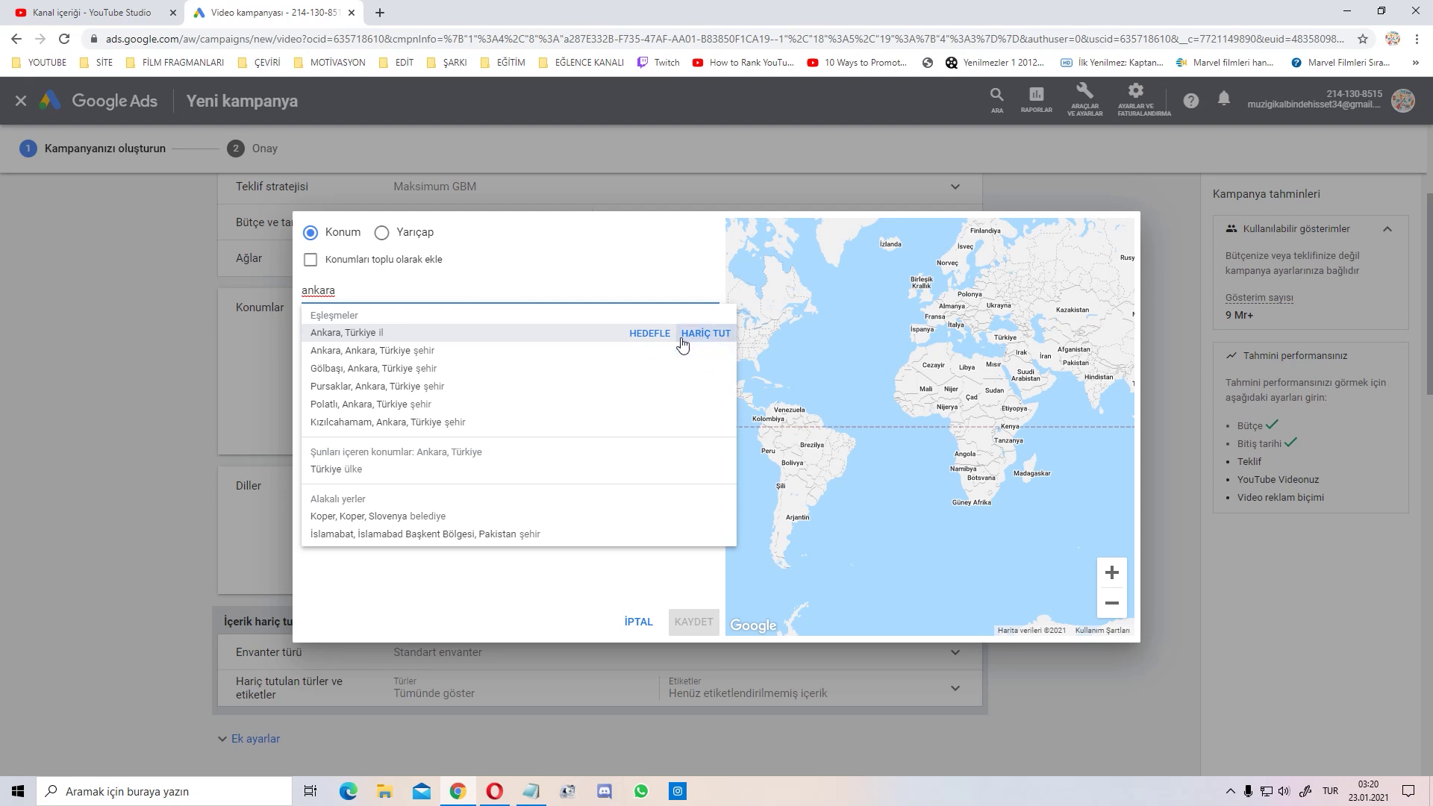
click(643, 334)
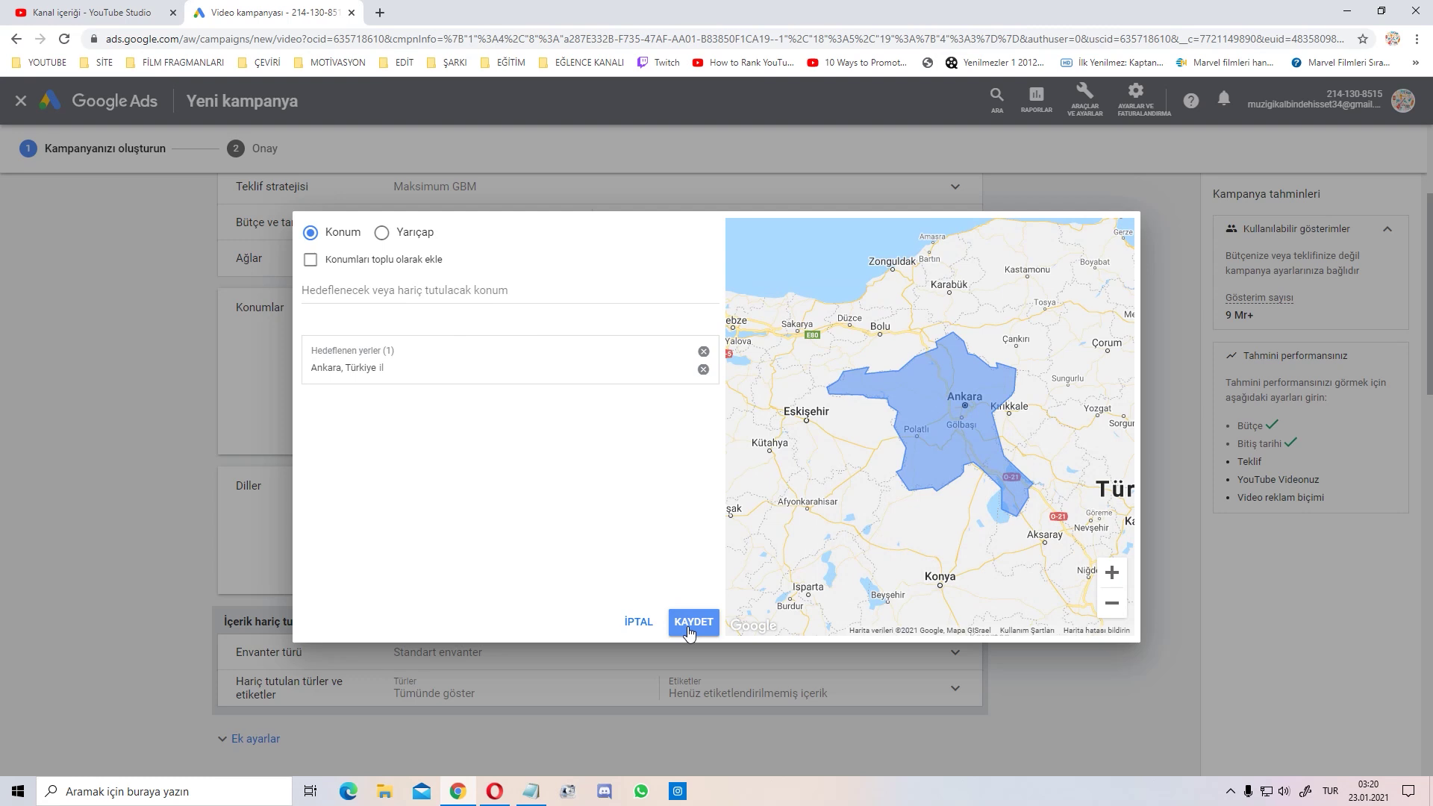
click(624, 628)
click(445, 357)
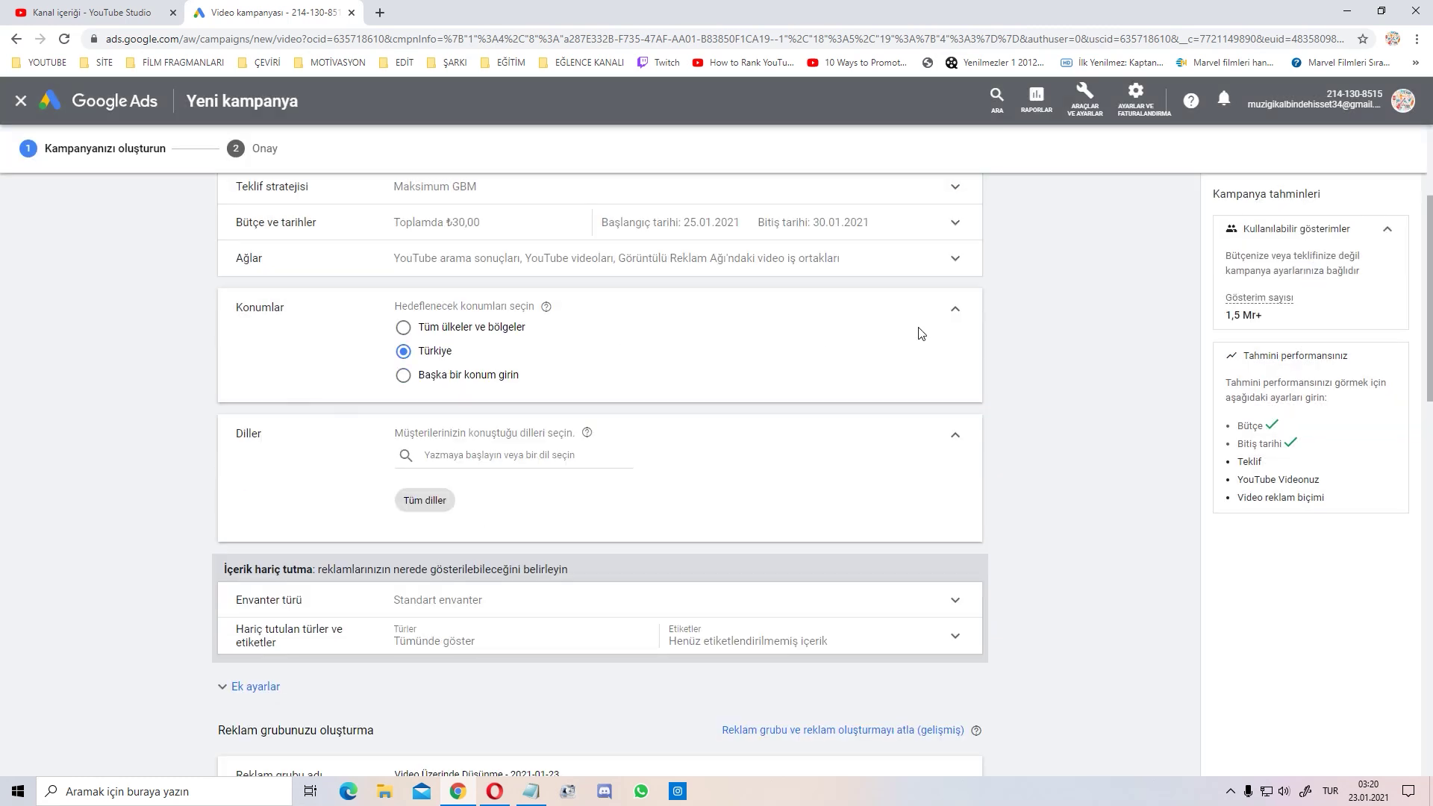
click(956, 314)
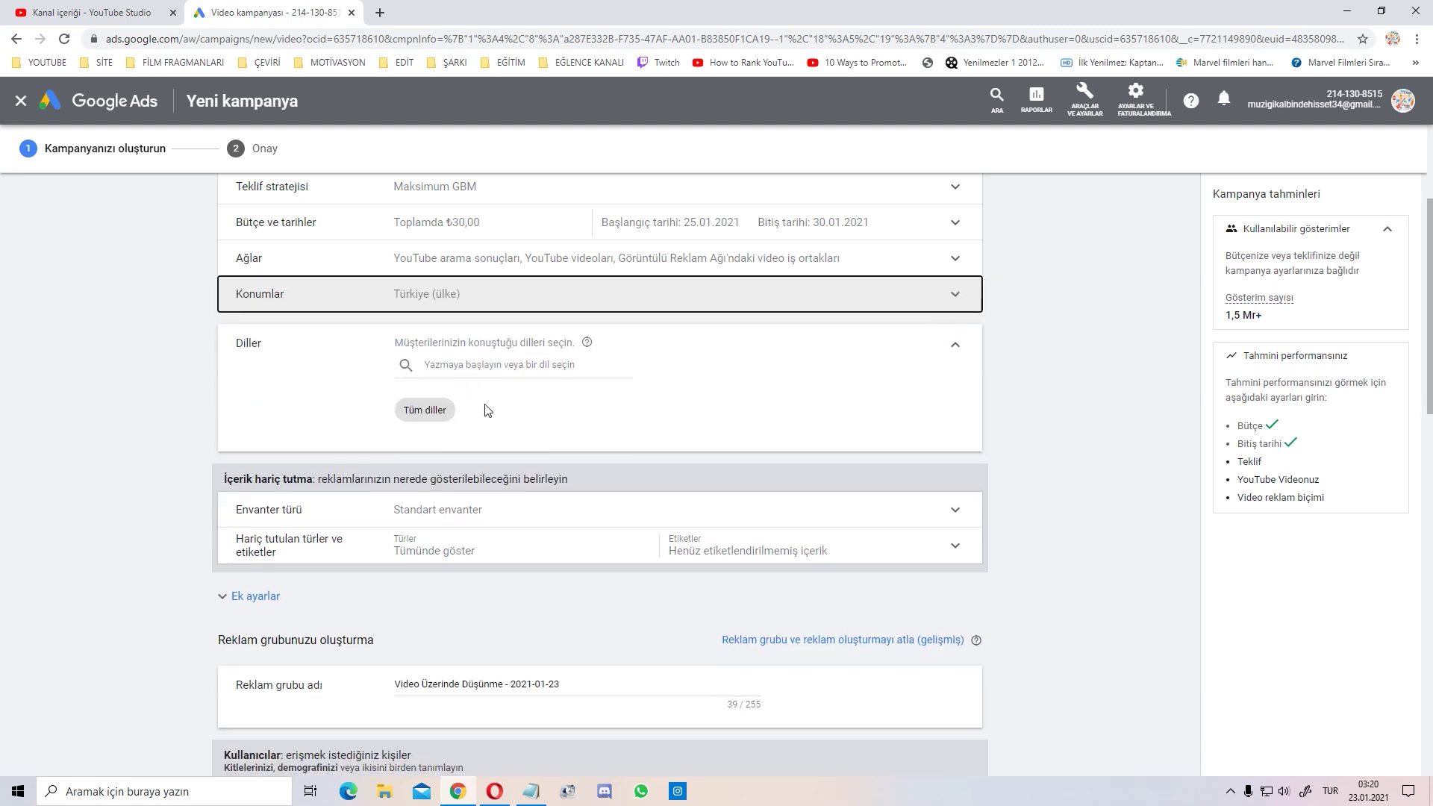
- Set the campaign's customer language to Türkçe and collapse the languages section
click(509, 370)
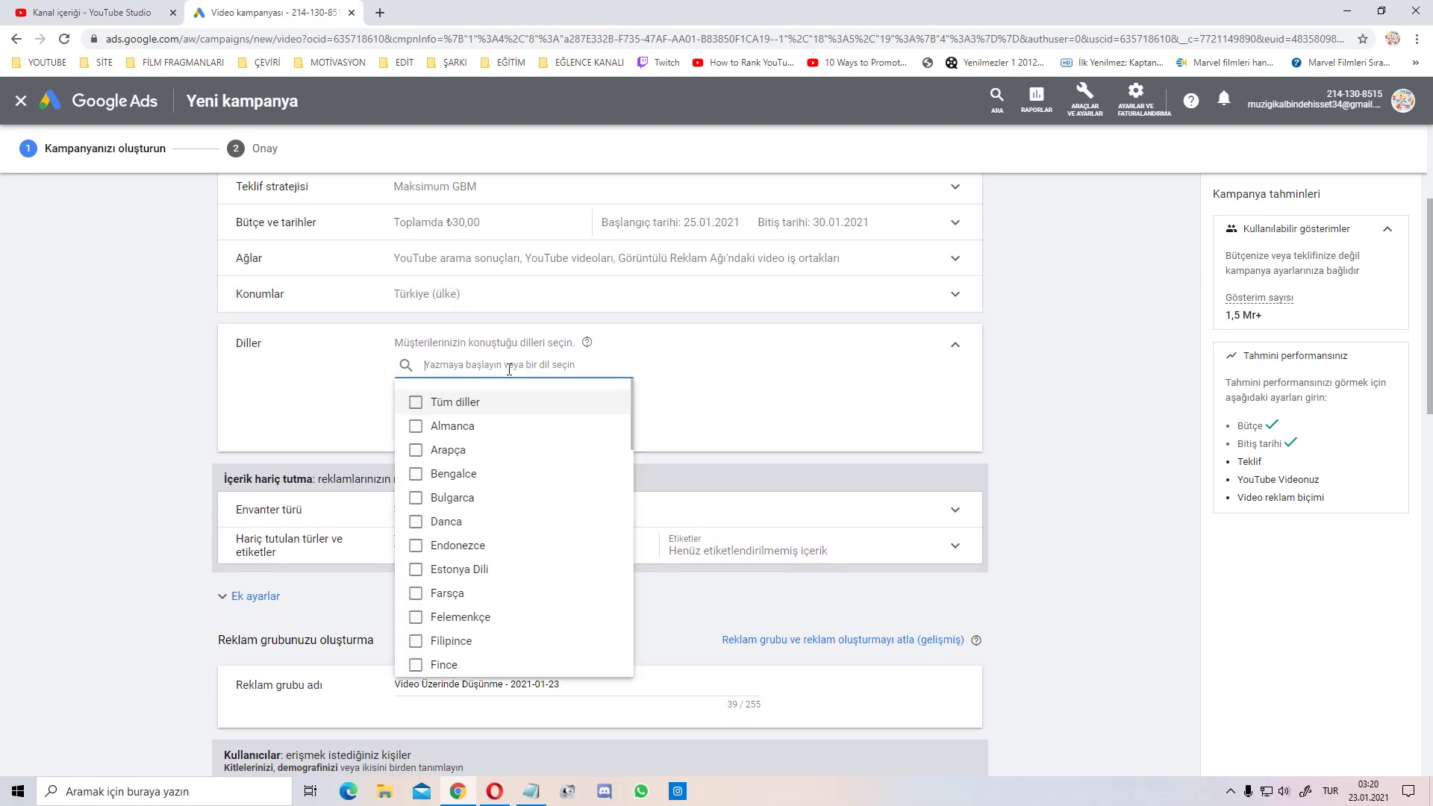
text(türk)
click(418, 401)
click(365, 414)
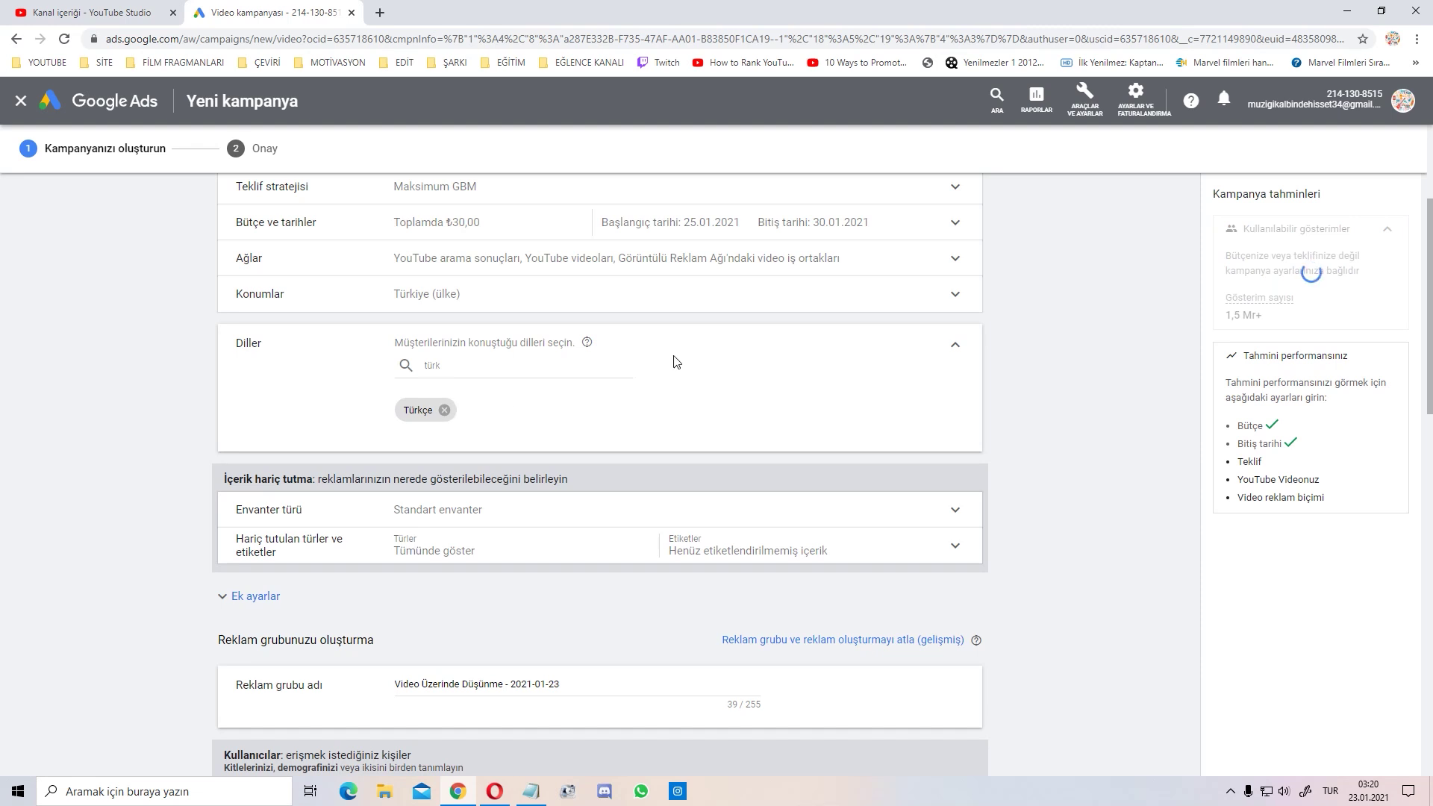
click(953, 346)
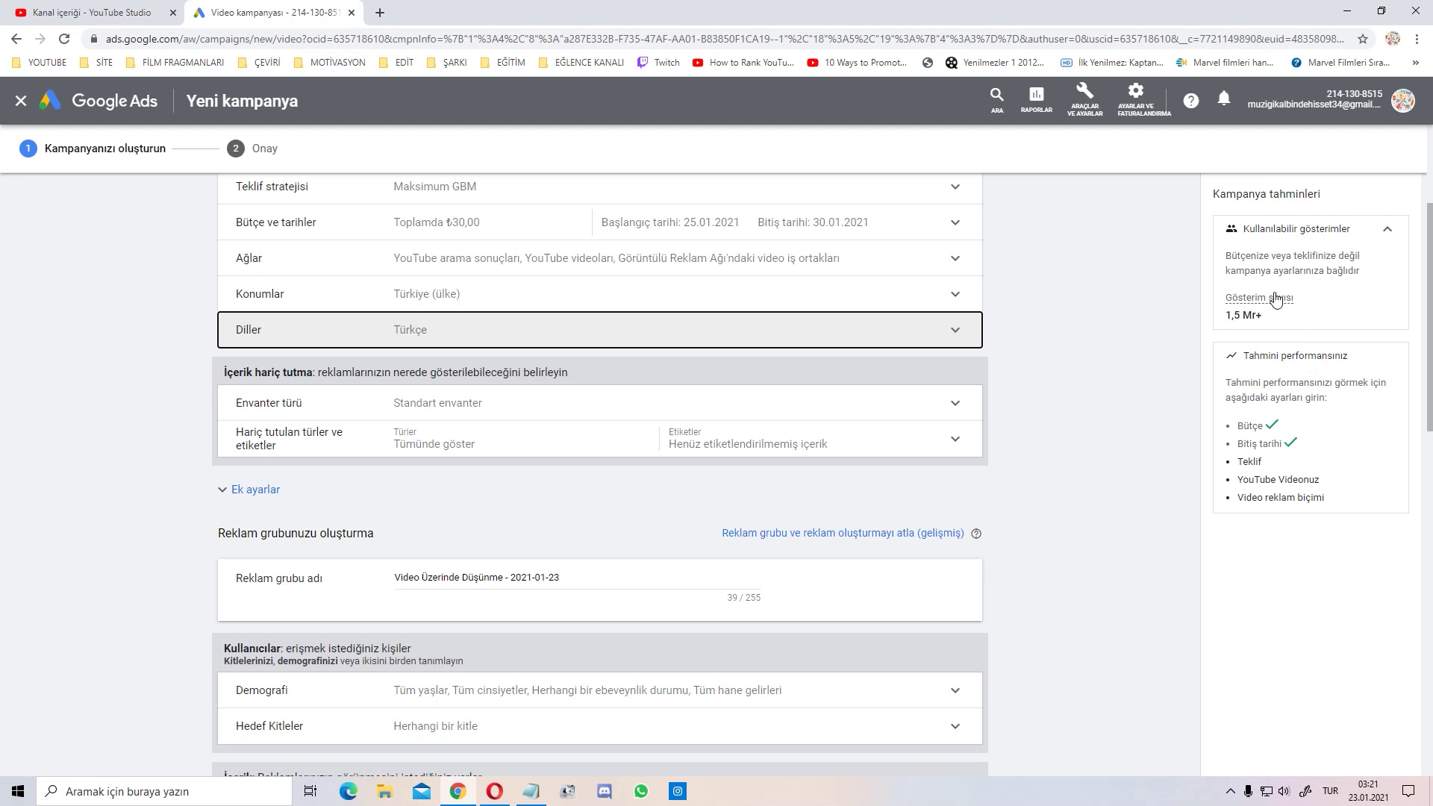
- Keep the standard inventory type and exclude Katıştırılmış YouTube videoları, Canlı Akış videoları and the DL-T content label from the campaign
scroll(438, 321, down, 1)
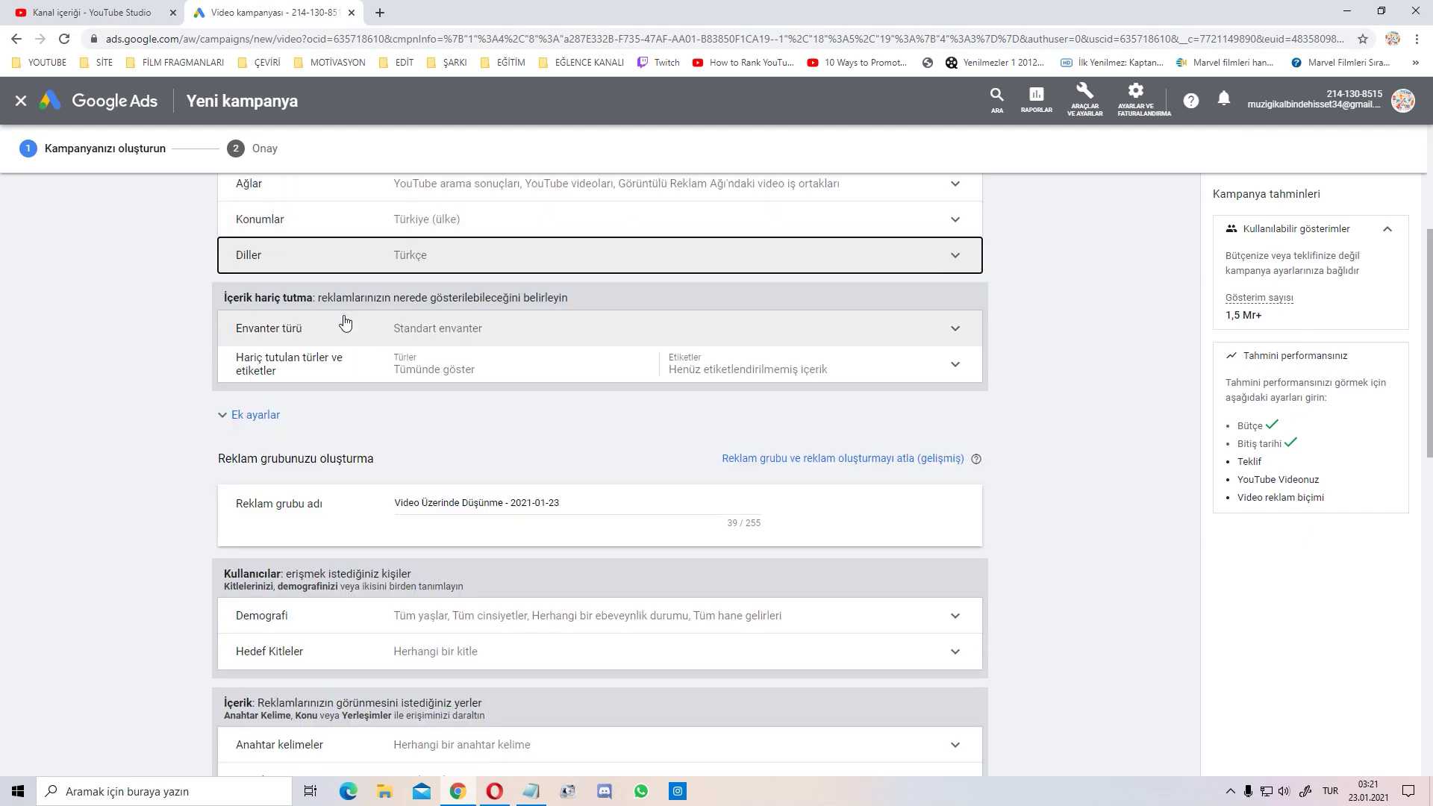
click(295, 331)
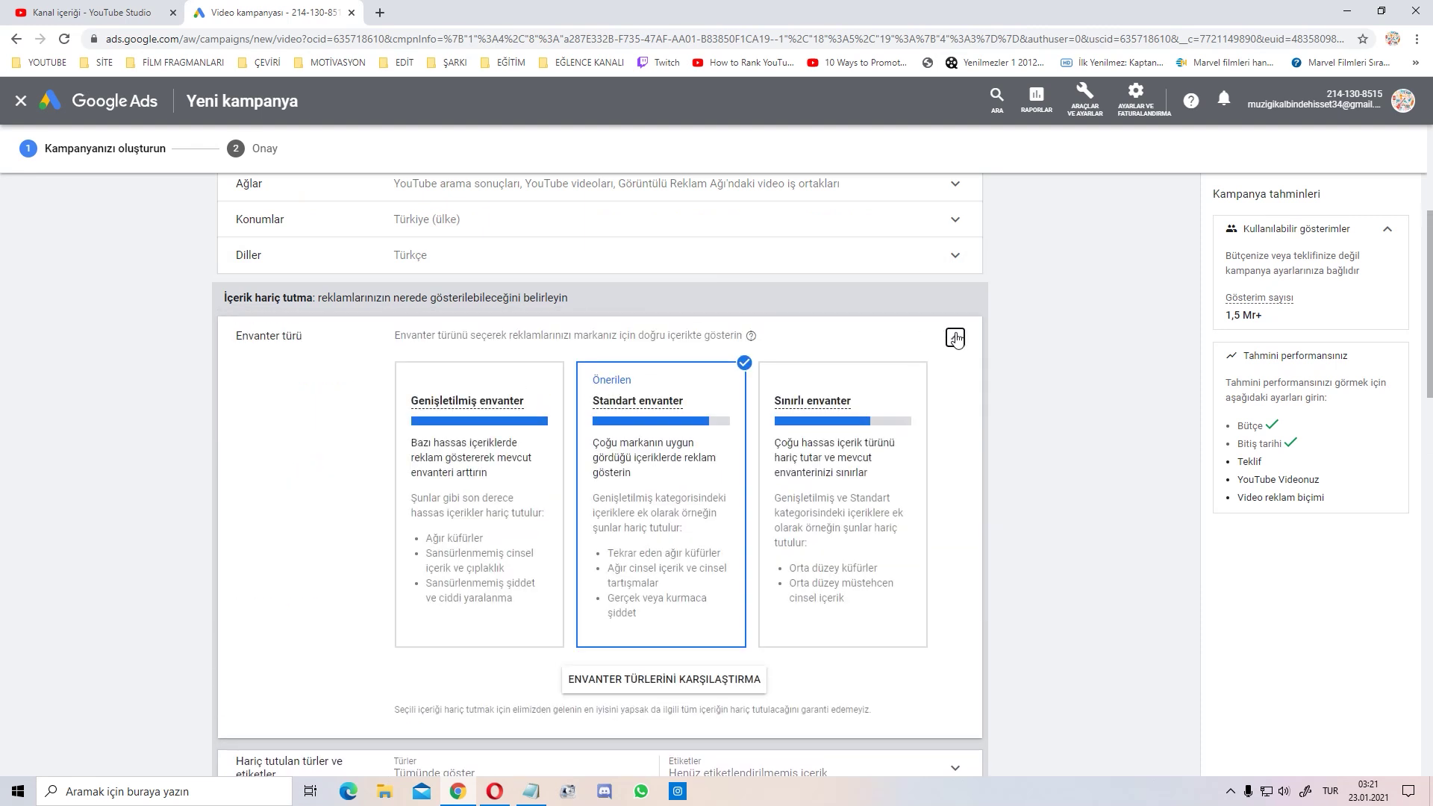
click(955, 339)
click(421, 372)
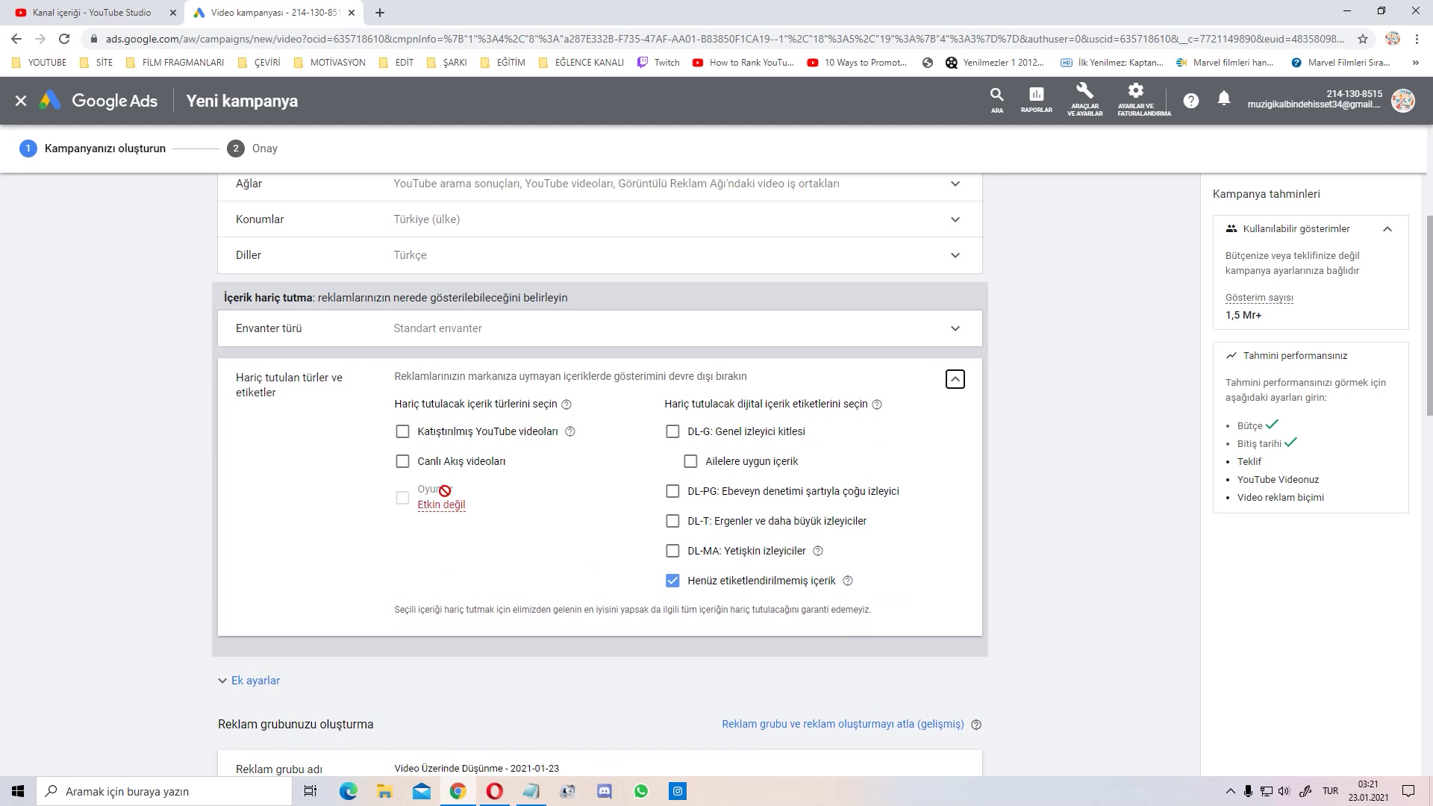
click(401, 462)
click(403, 433)
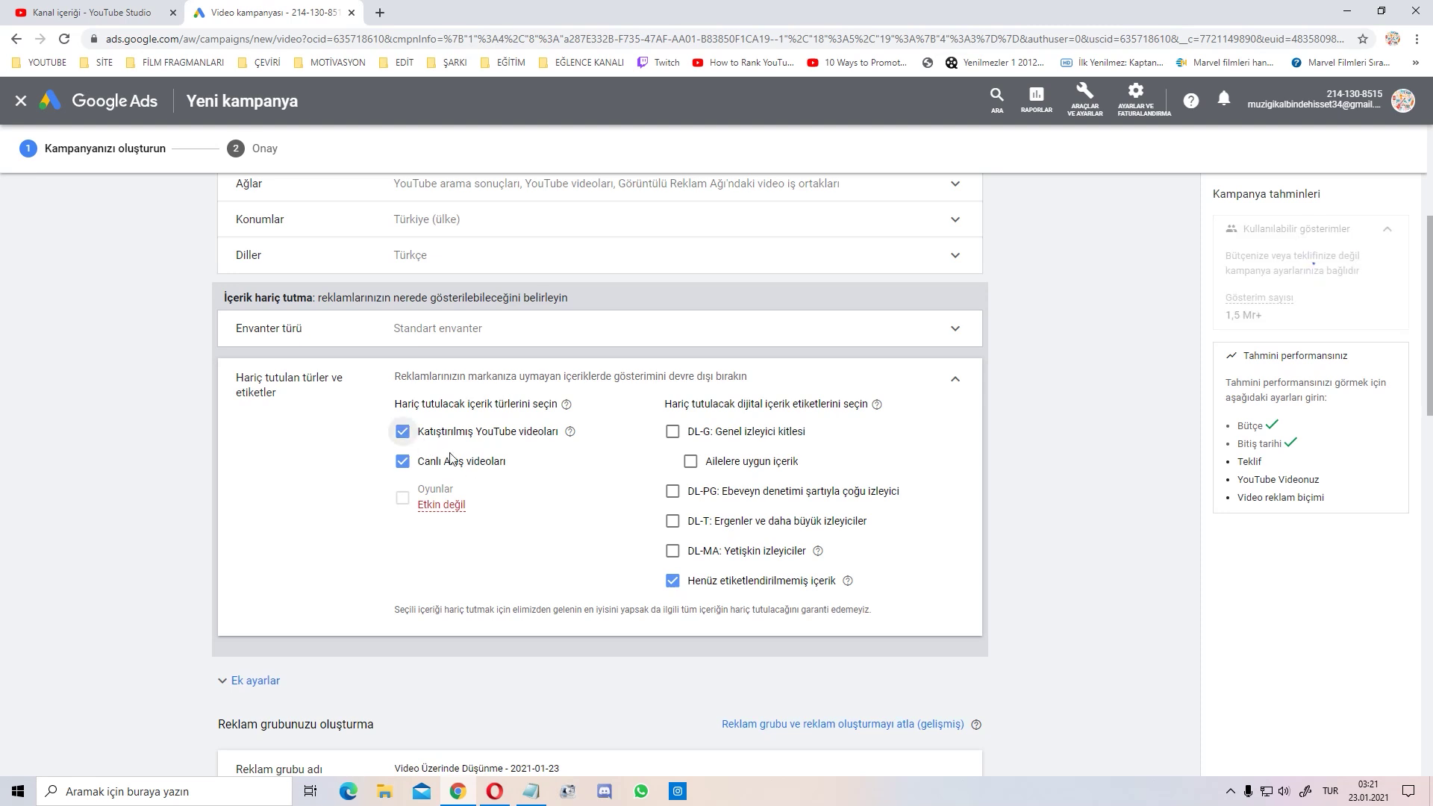
click(673, 522)
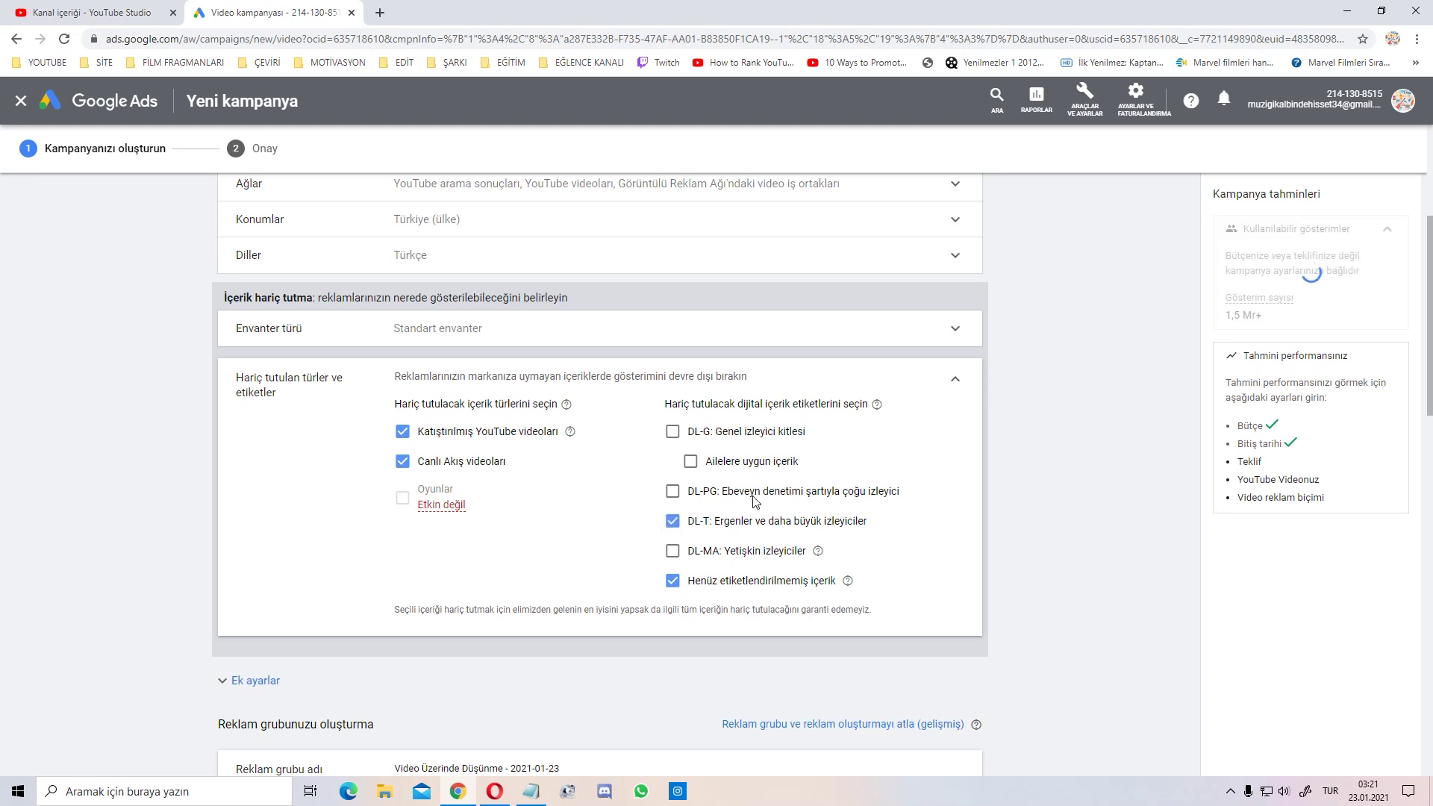
click(953, 383)
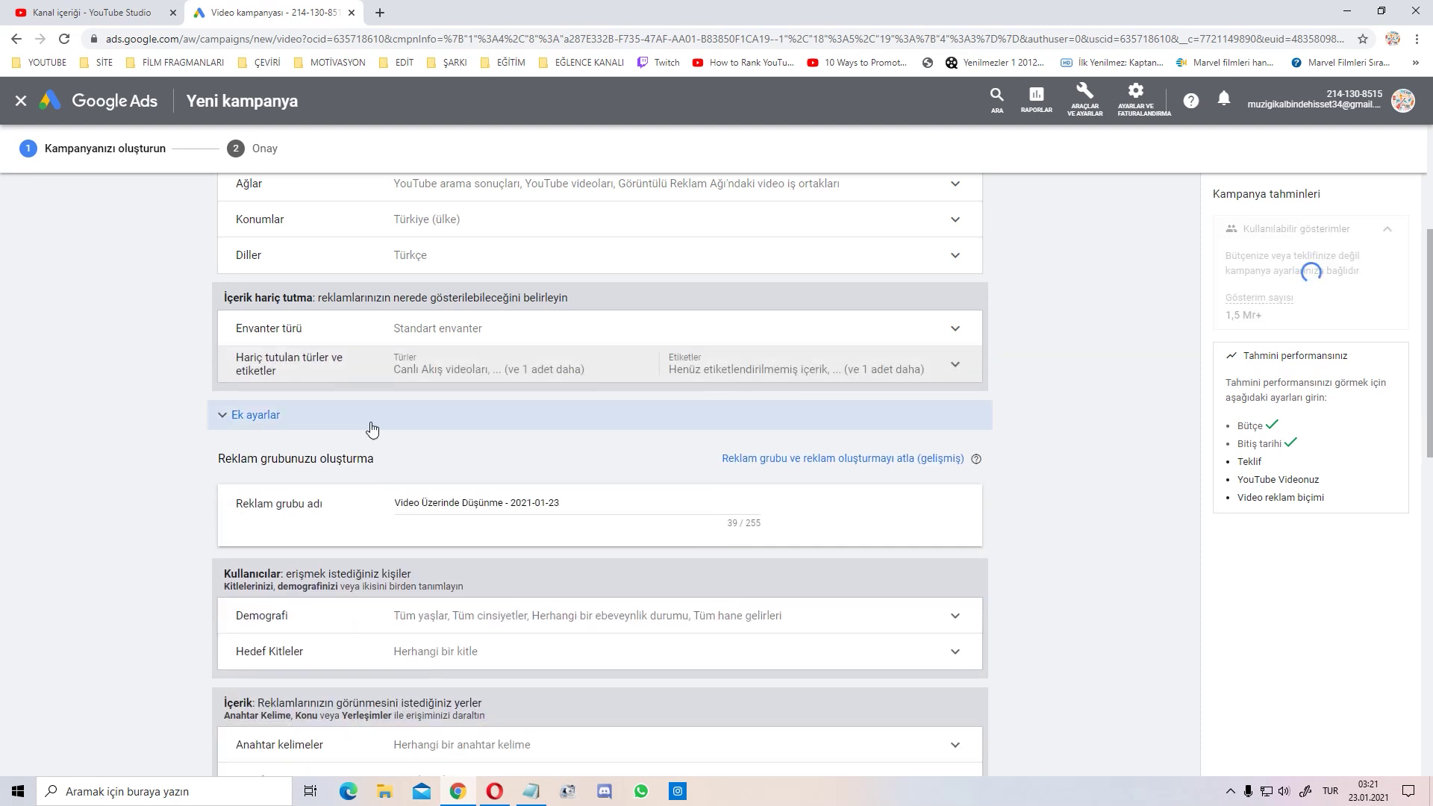
- In the additional settings, target specific devices, leaving only Cep telefonları and Tabletler selected
click(297, 422)
scroll(218, 448, down, 1)
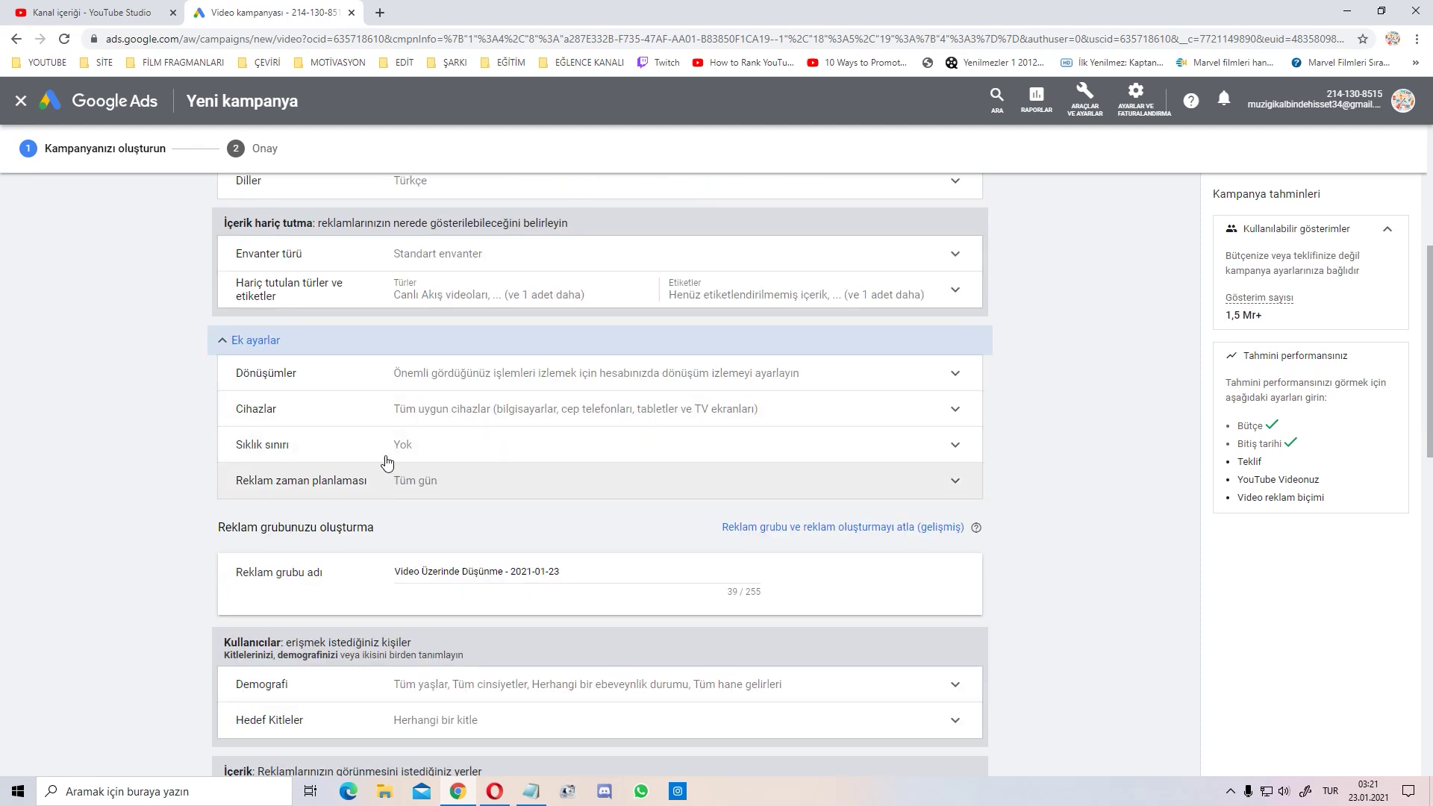
click(552, 418)
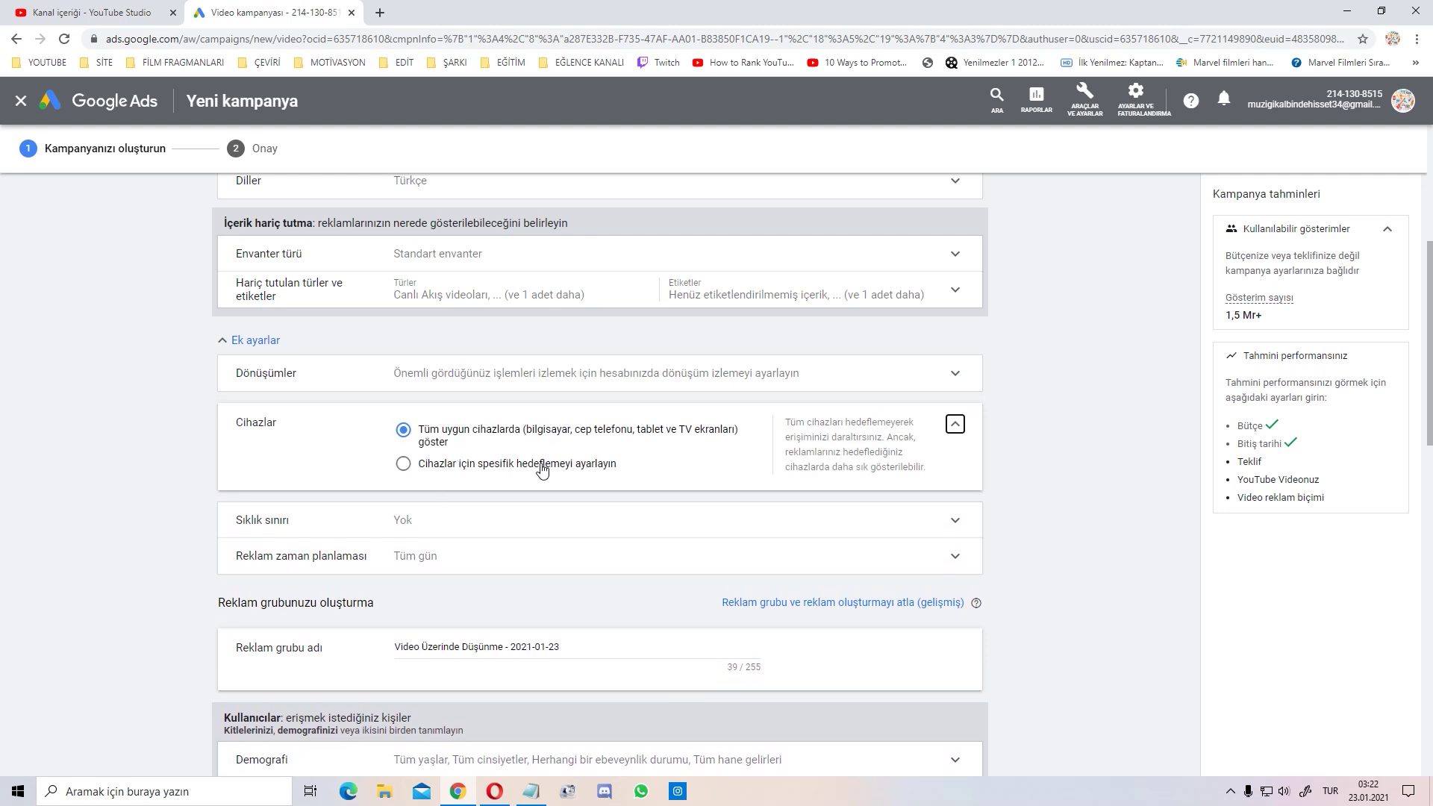
click(475, 466)
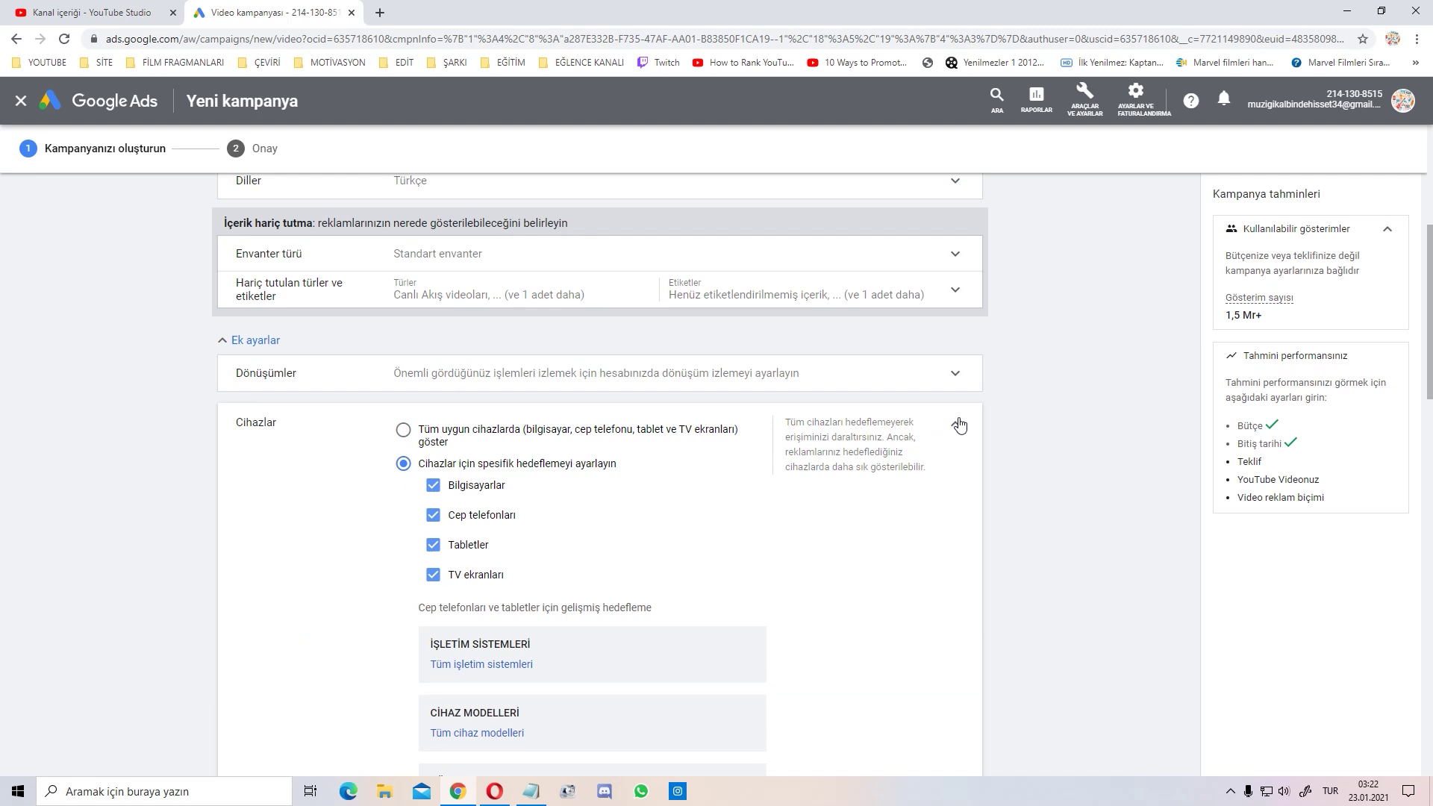
click(433, 575)
click(433, 515)
click(433, 489)
click(433, 515)
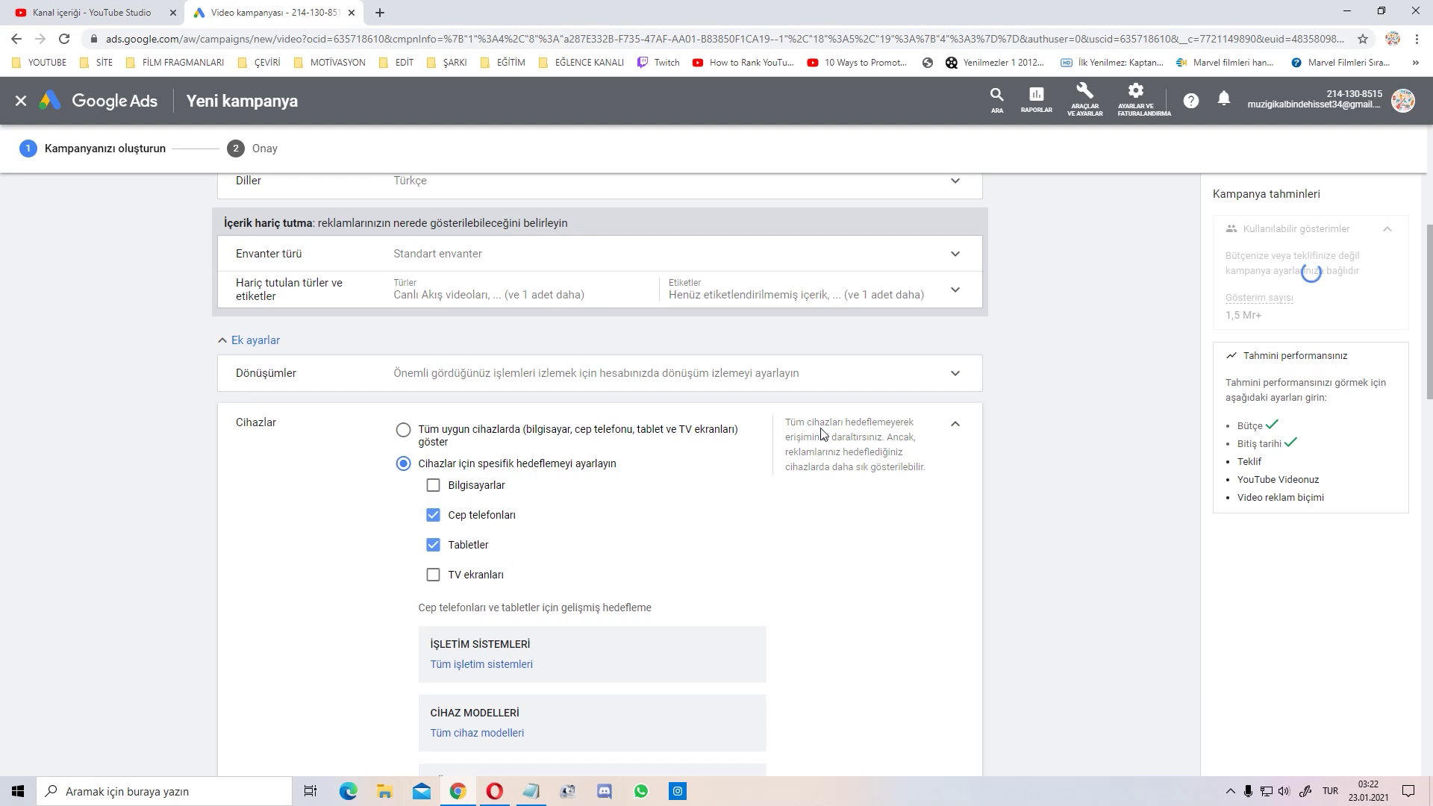
click(959, 427)
- Try a frequency cap of 5 daily impressions per user, removing it again and collapsing the frequency section
scroll(150, 427, down, 1)
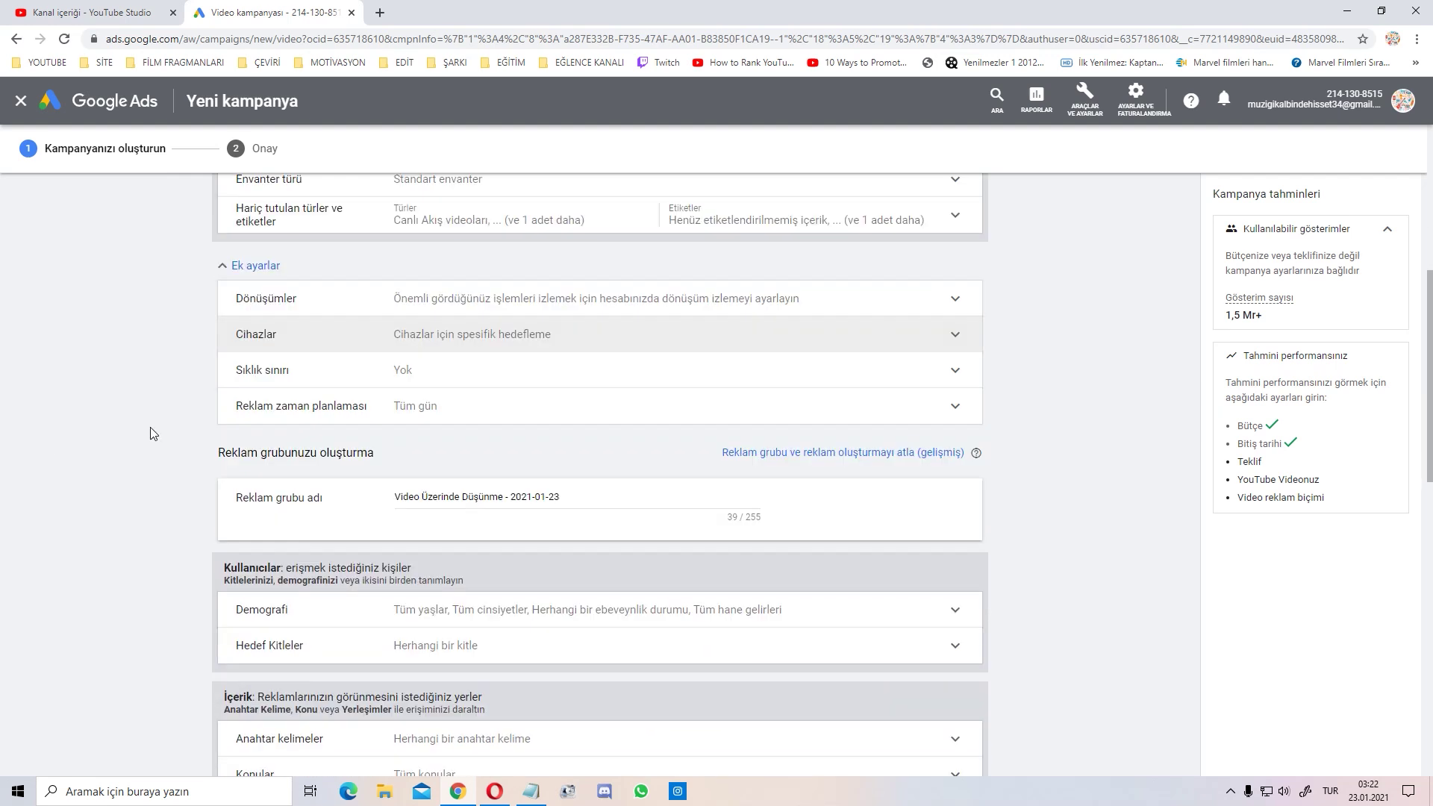
click(493, 383)
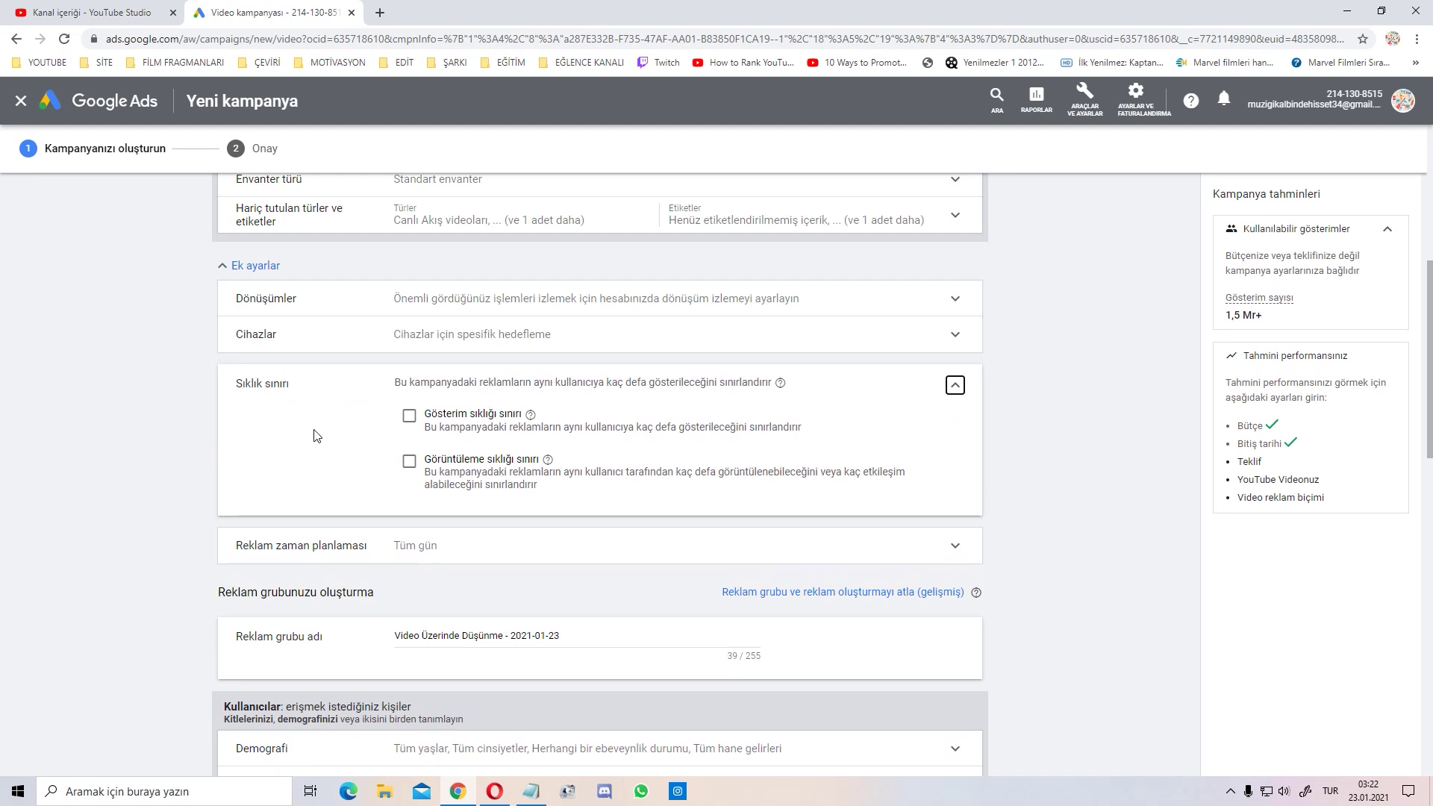
click(467, 432)
click(470, 485)
text(5)
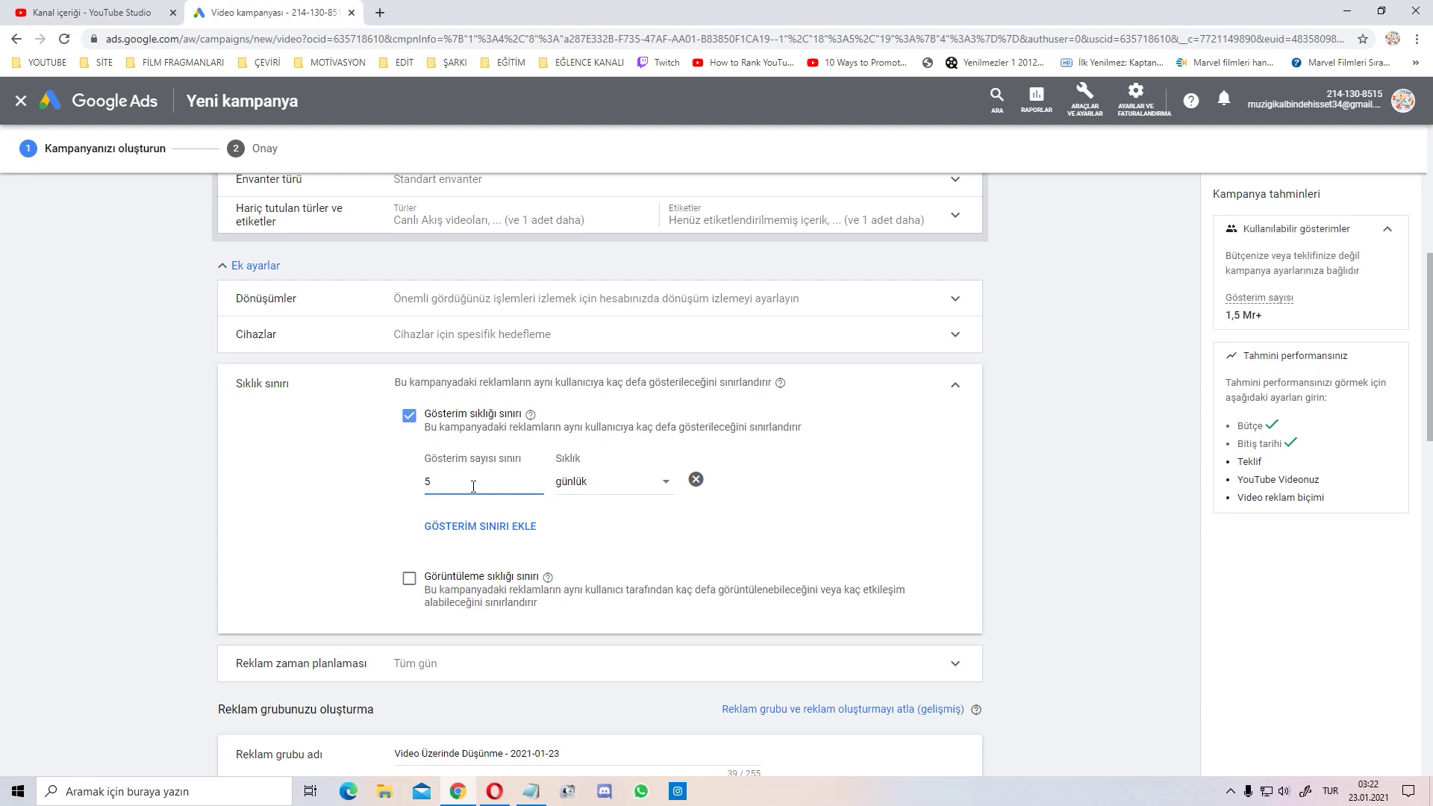
click(408, 429)
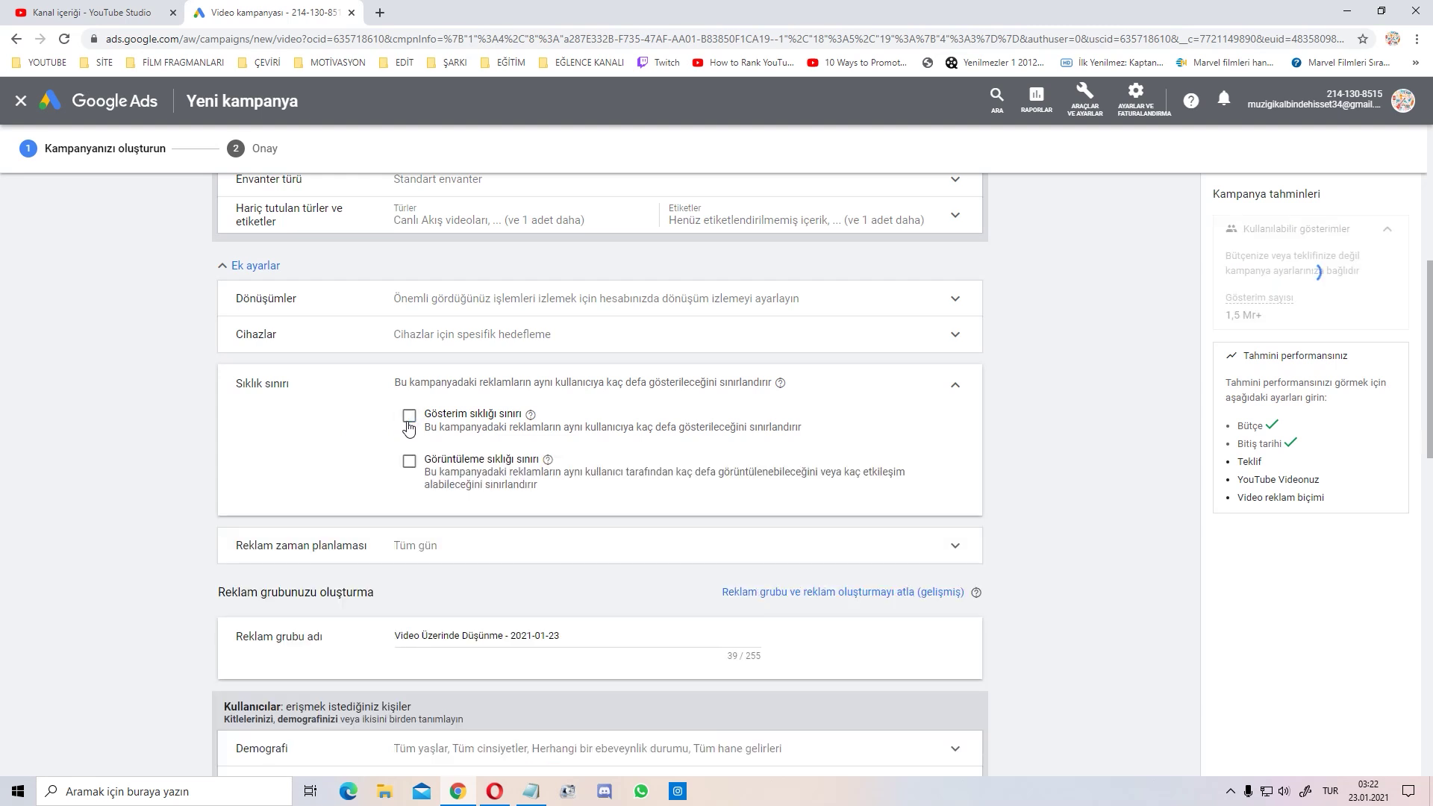
click(954, 389)
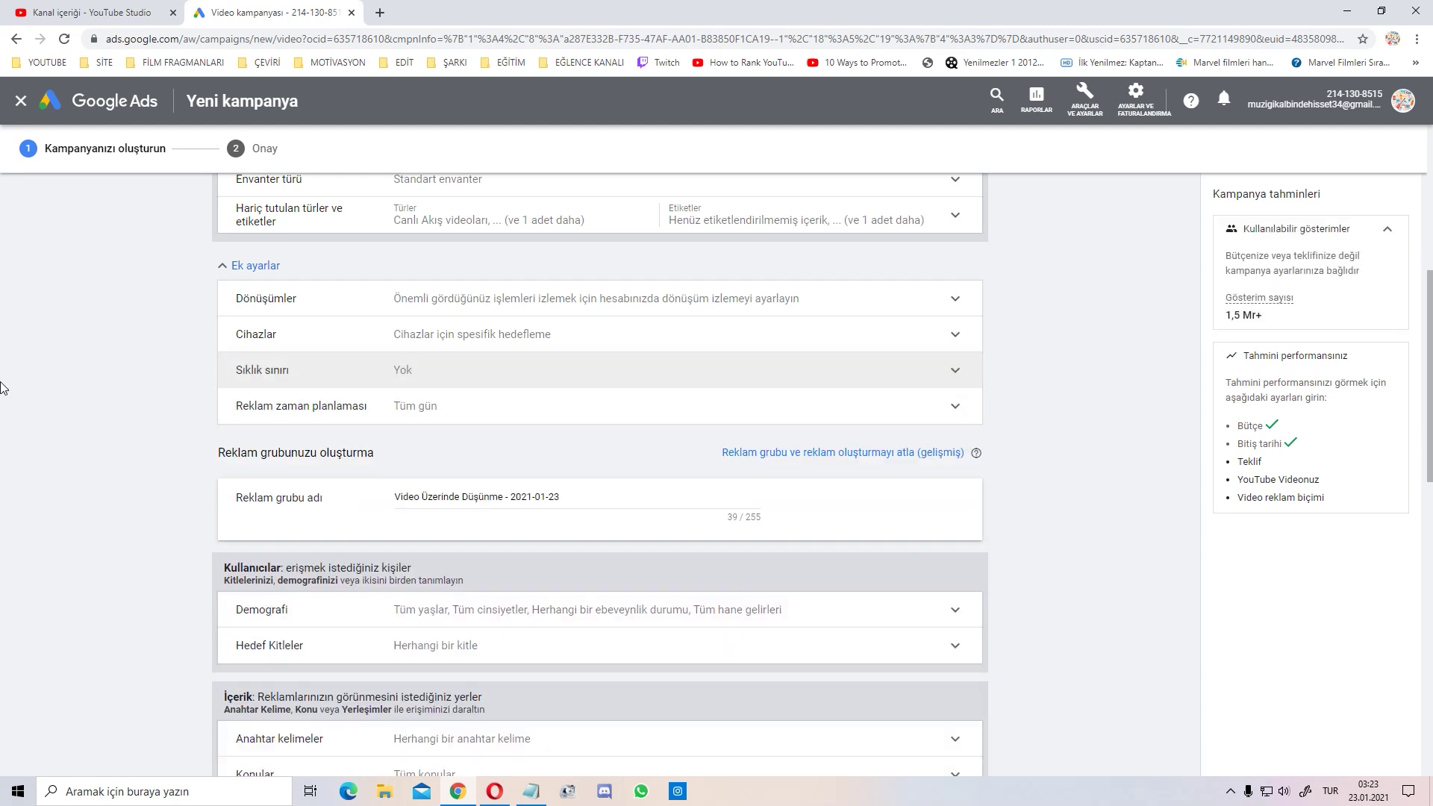
- Schedule the ads for Pazartesi from 00:00 to 10:00
scroll(39, 384, down, 1)
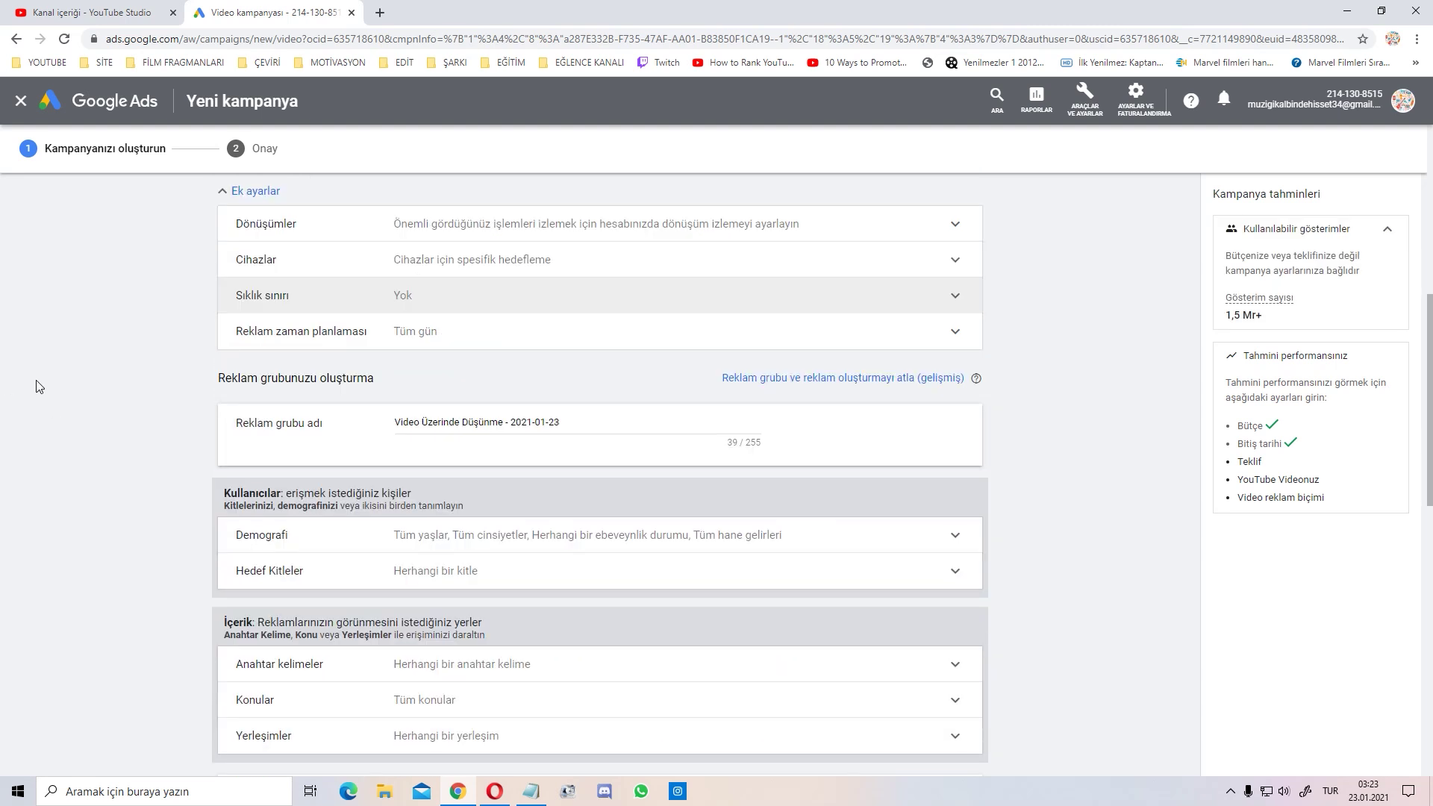
click(321, 336)
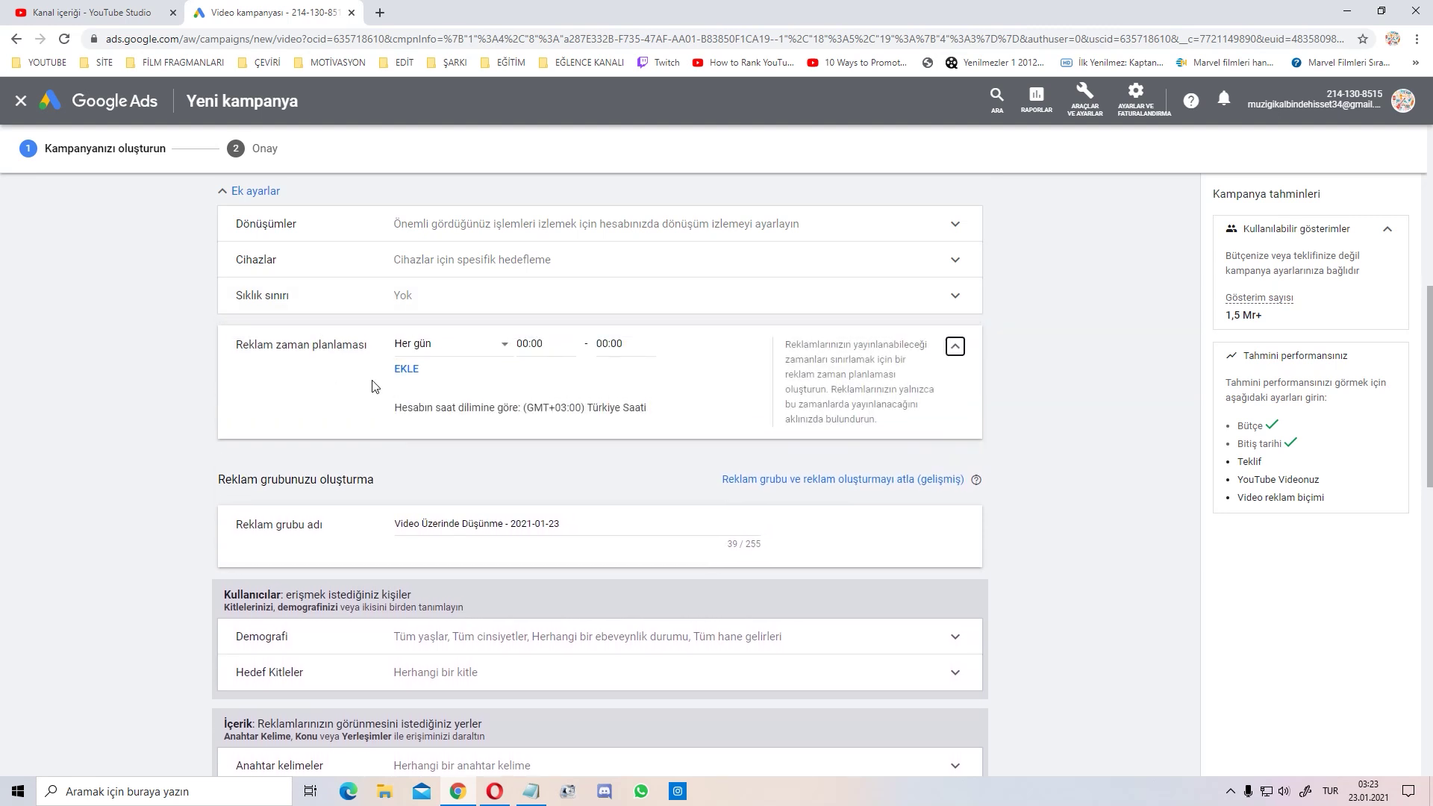
click(419, 354)
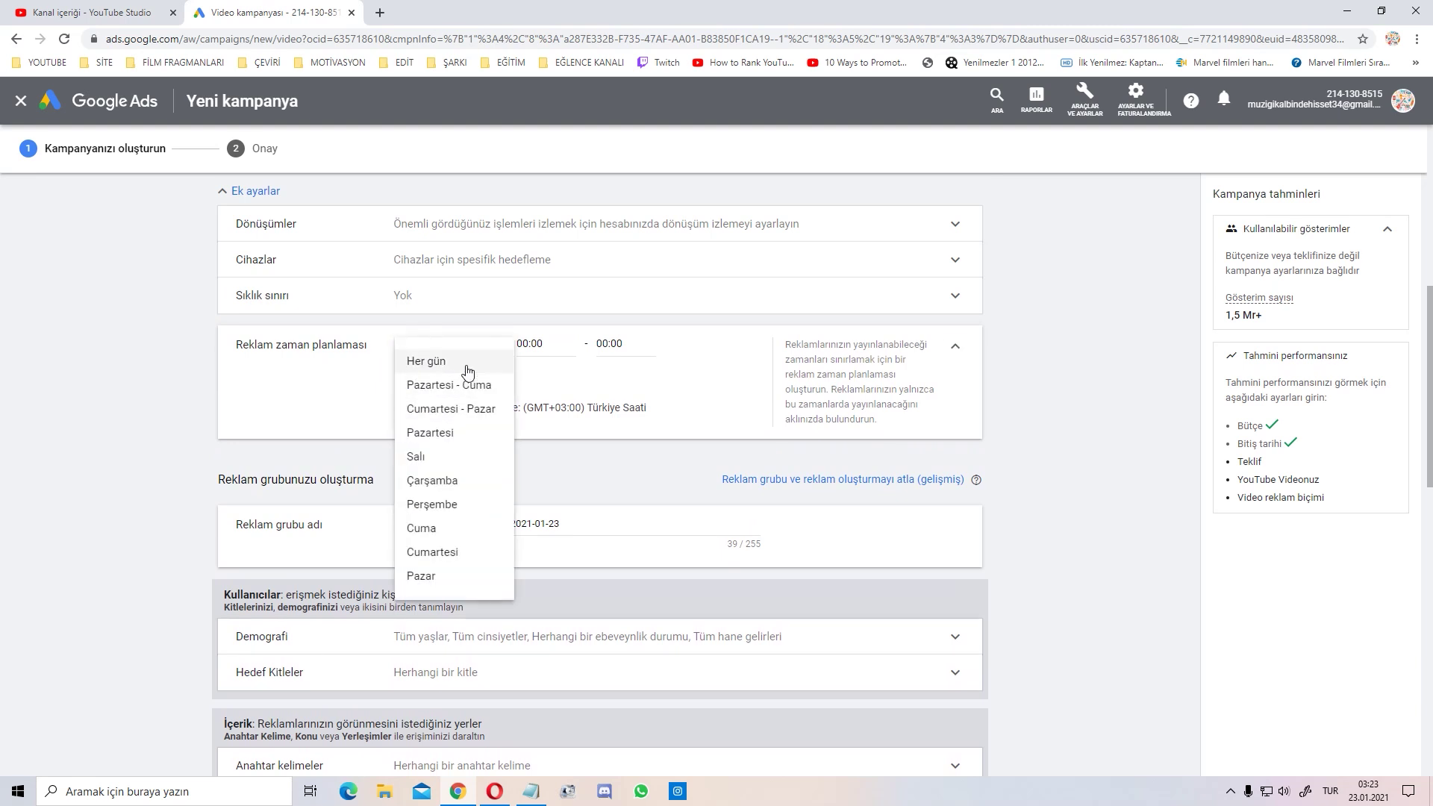
click(468, 372)
click(434, 357)
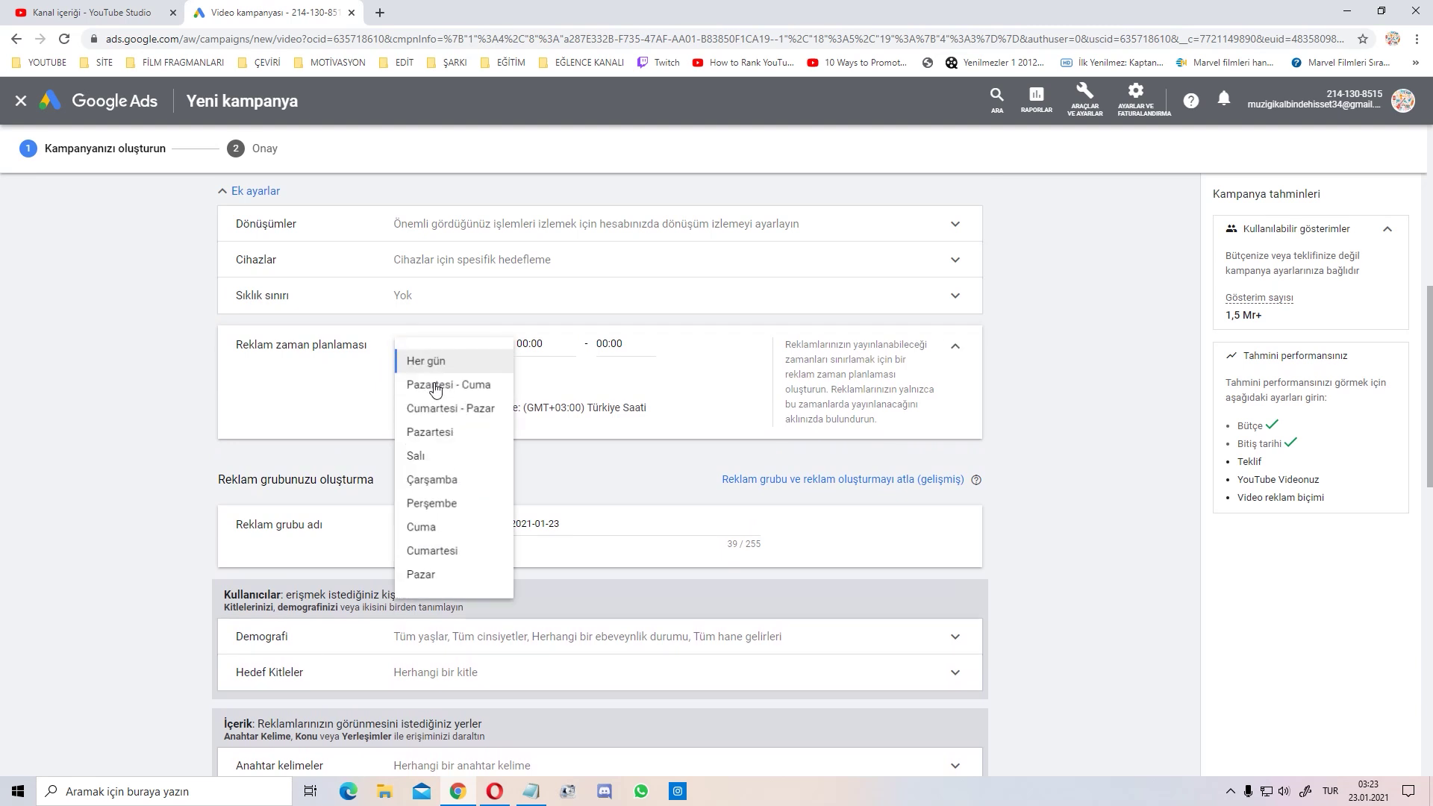
click(457, 432)
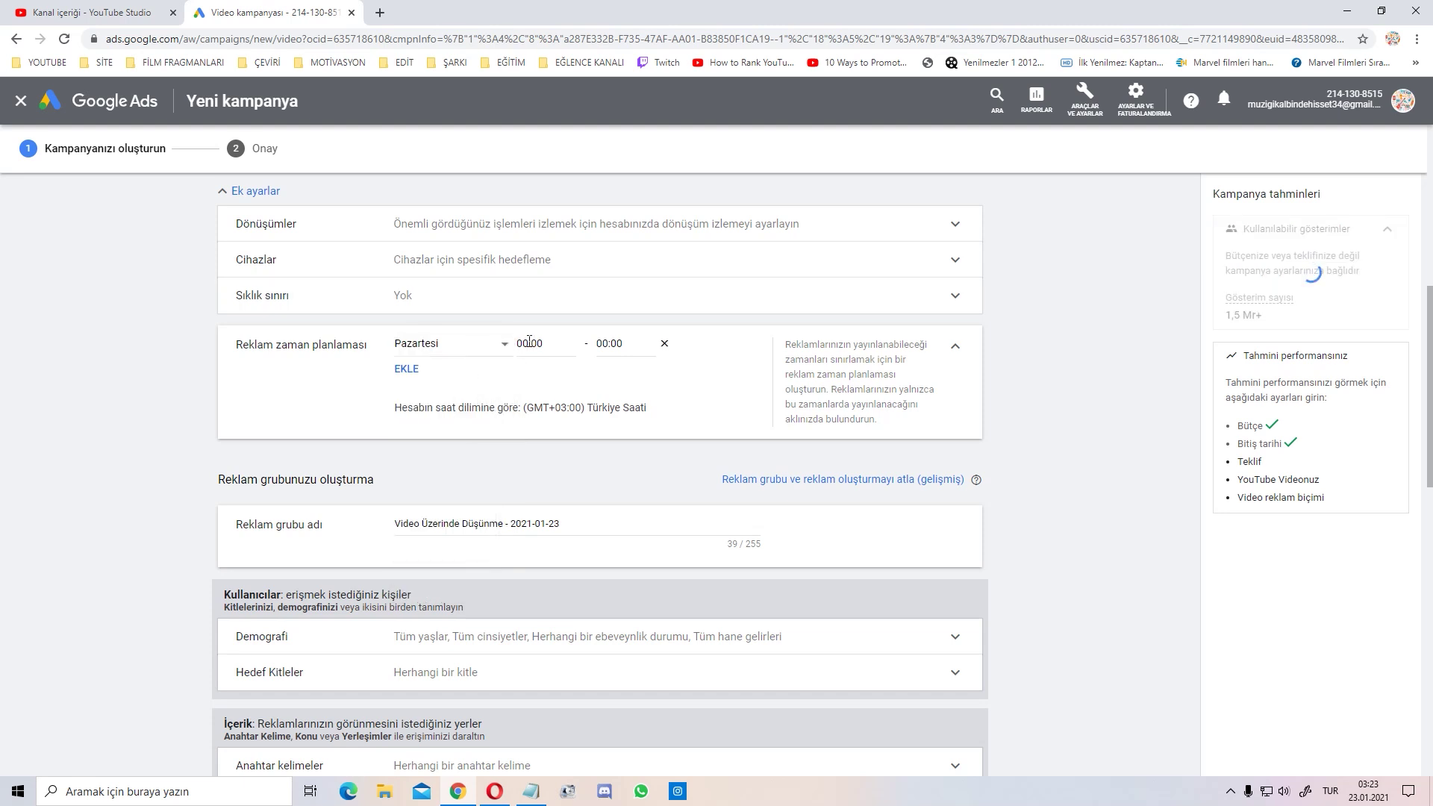
click(527, 343)
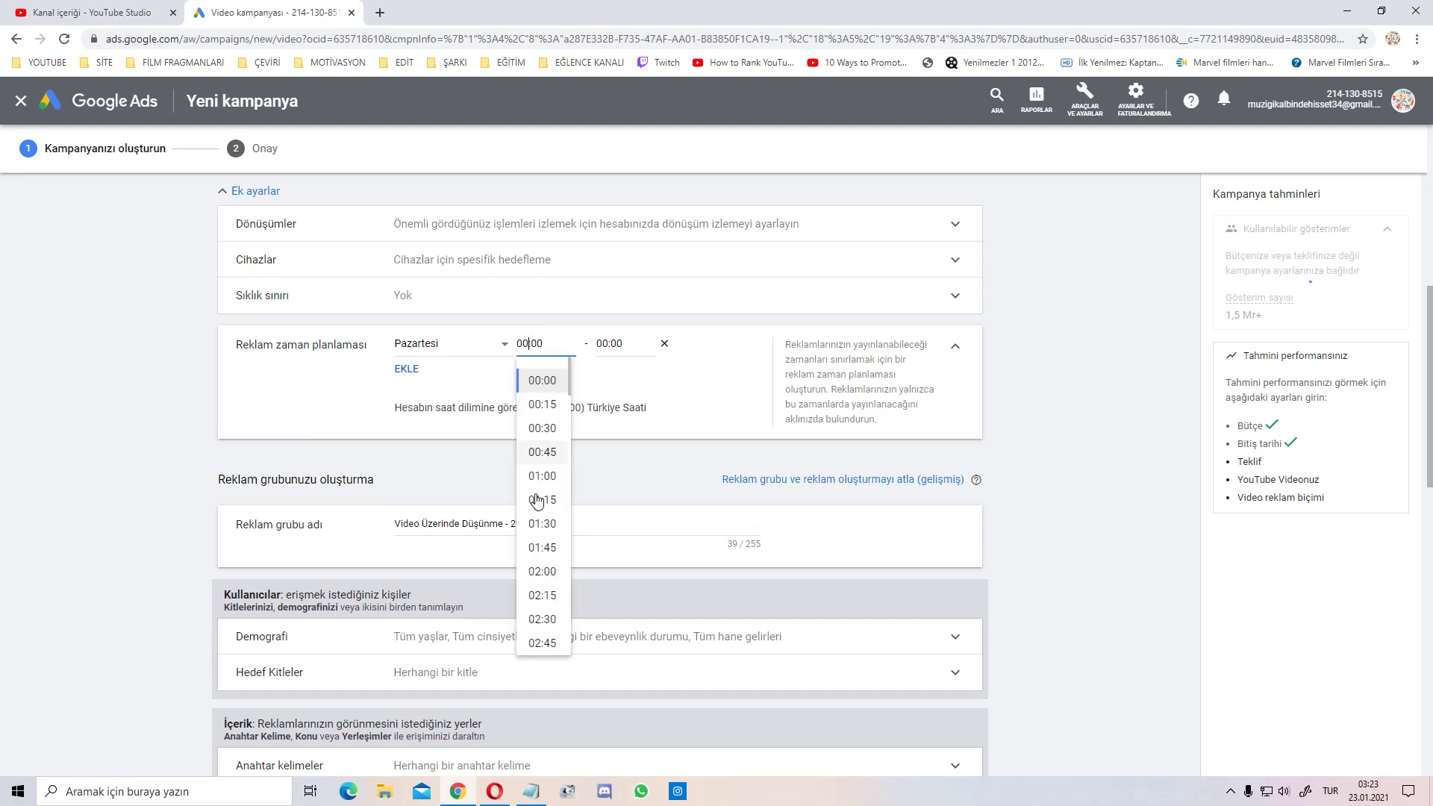
click(540, 382)
click(608, 344)
scroll(635, 522, down, 12)
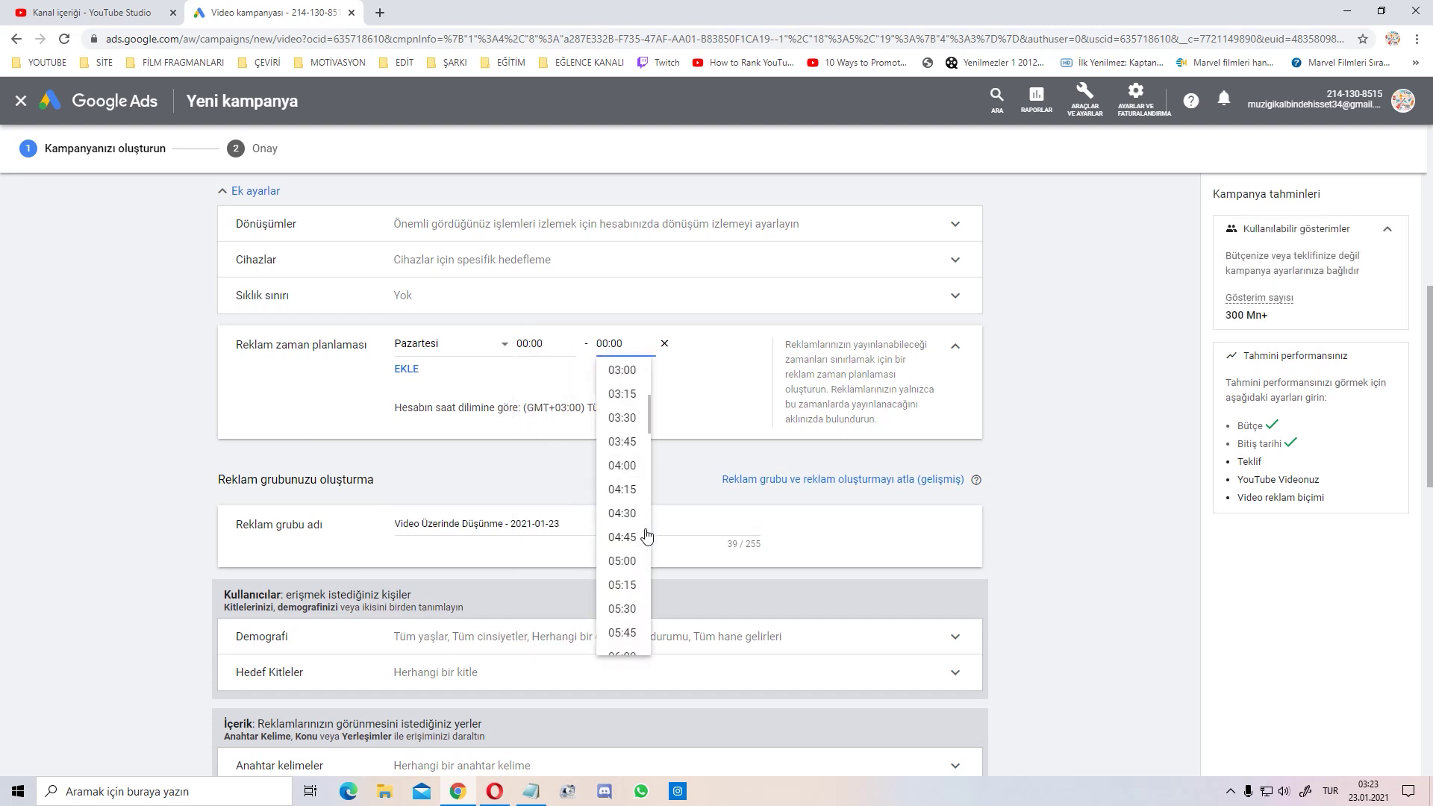
click(622, 440)
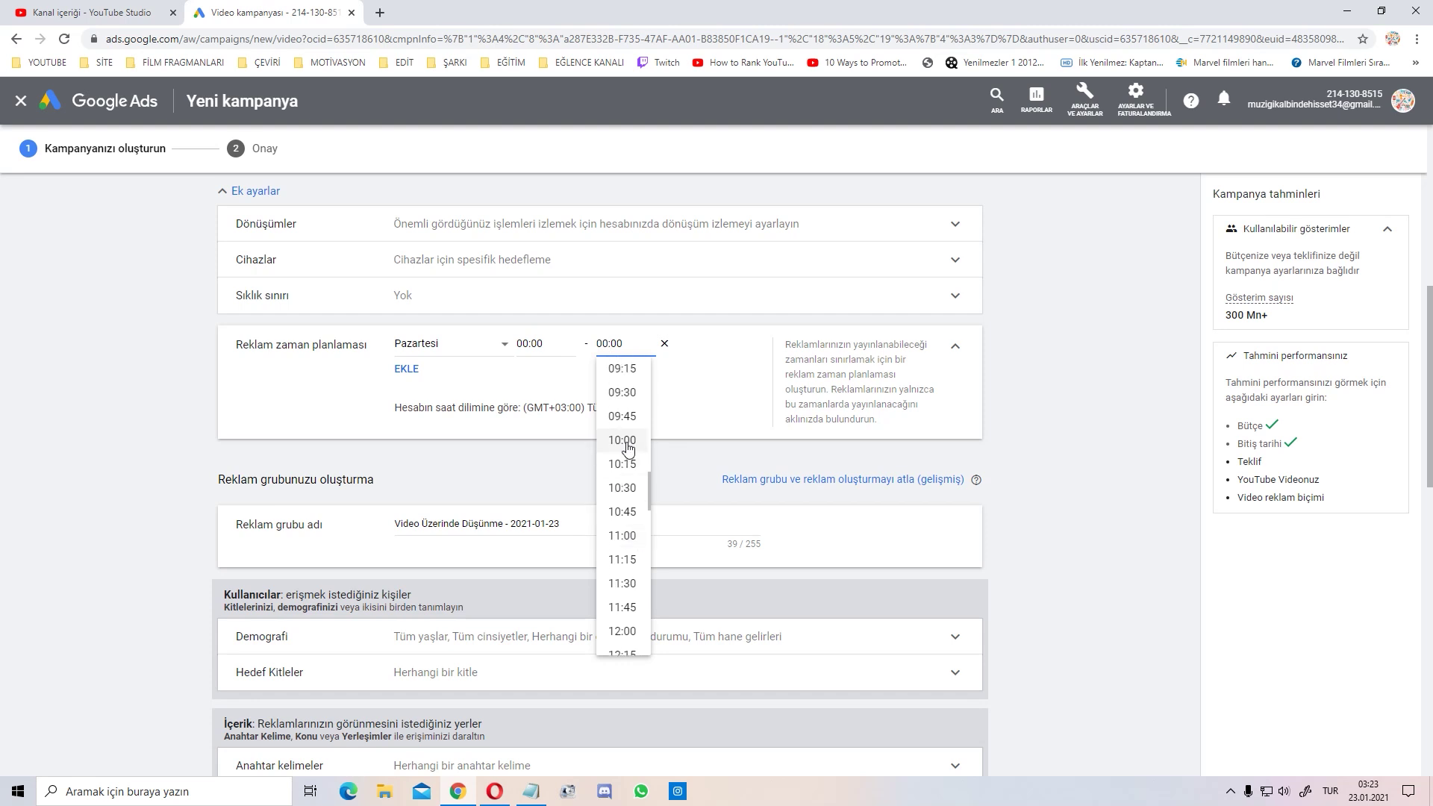
- Add a second ad schedule entry for Çarşamba from 01:00 to 02:00 and collapse the schedule section
click(404, 373)
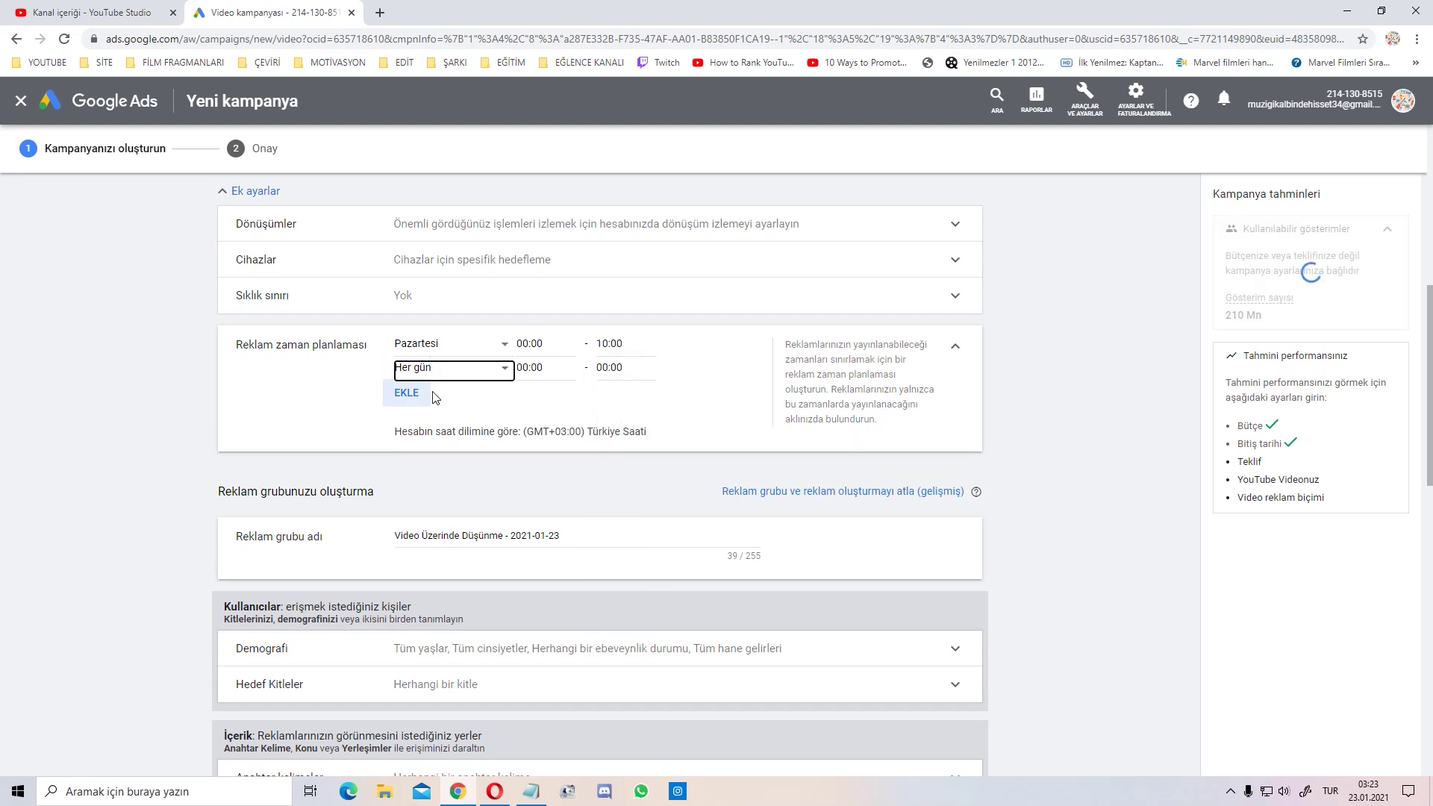
click(457, 380)
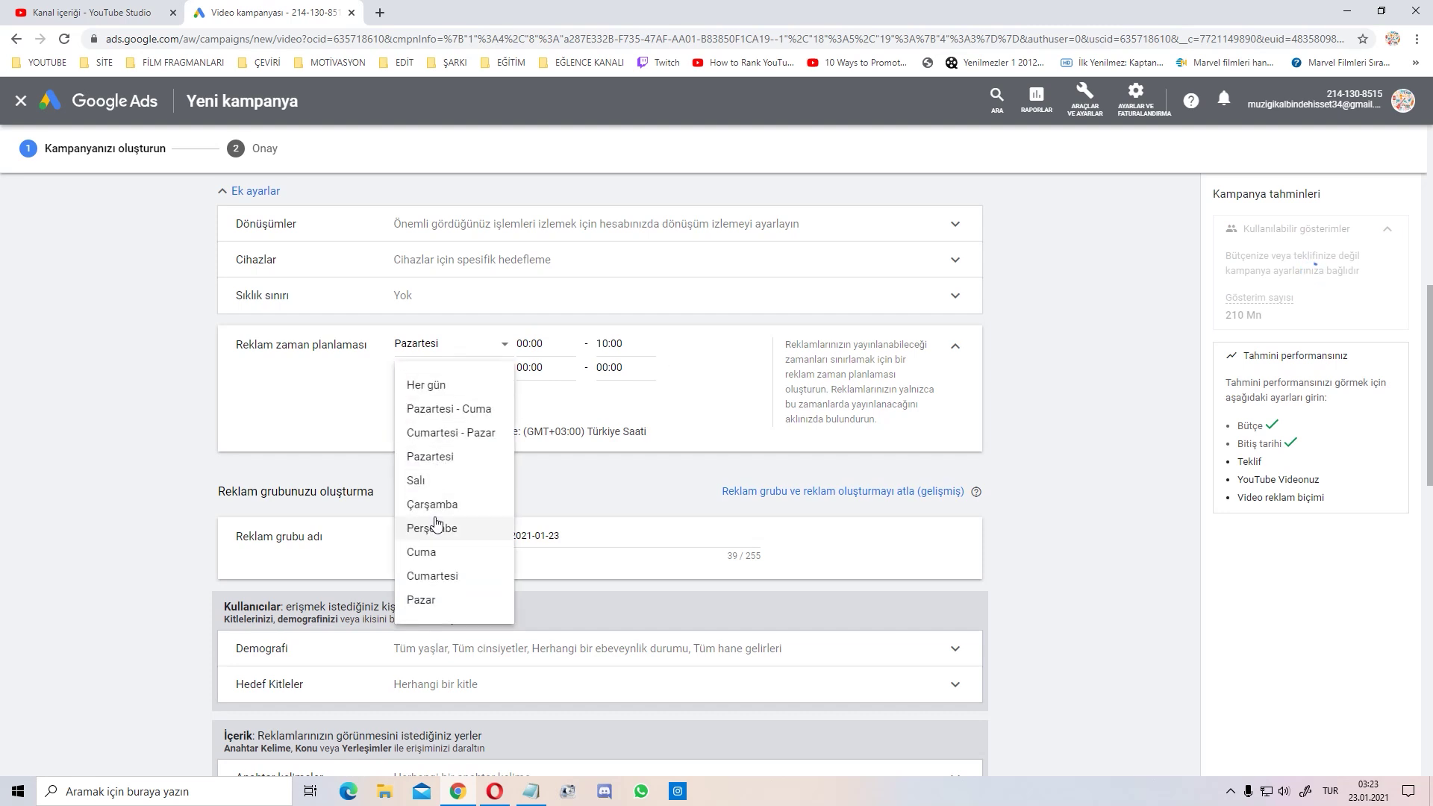
click(437, 503)
click(540, 370)
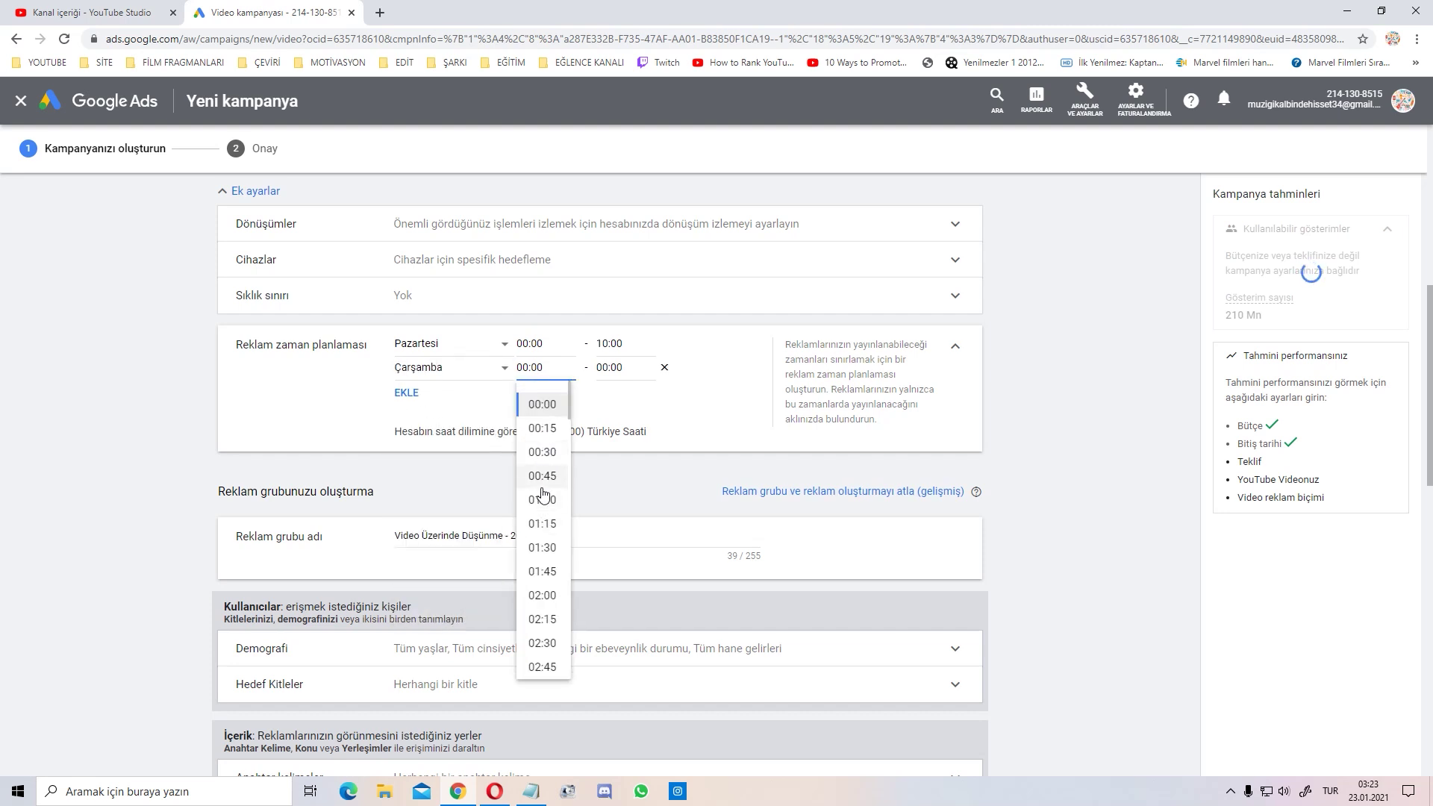
click(544, 495)
click(627, 377)
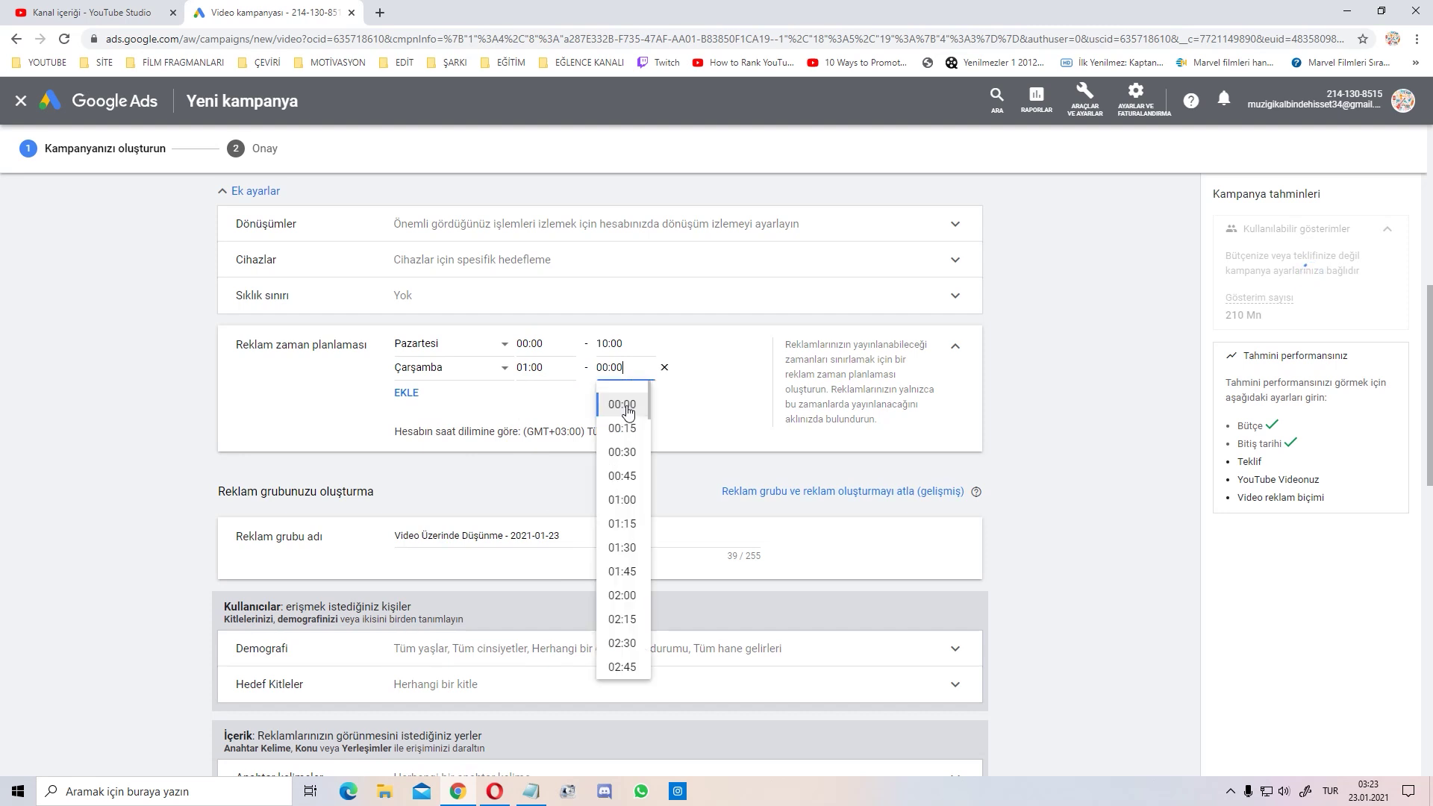
scroll(627, 556, down, 1)
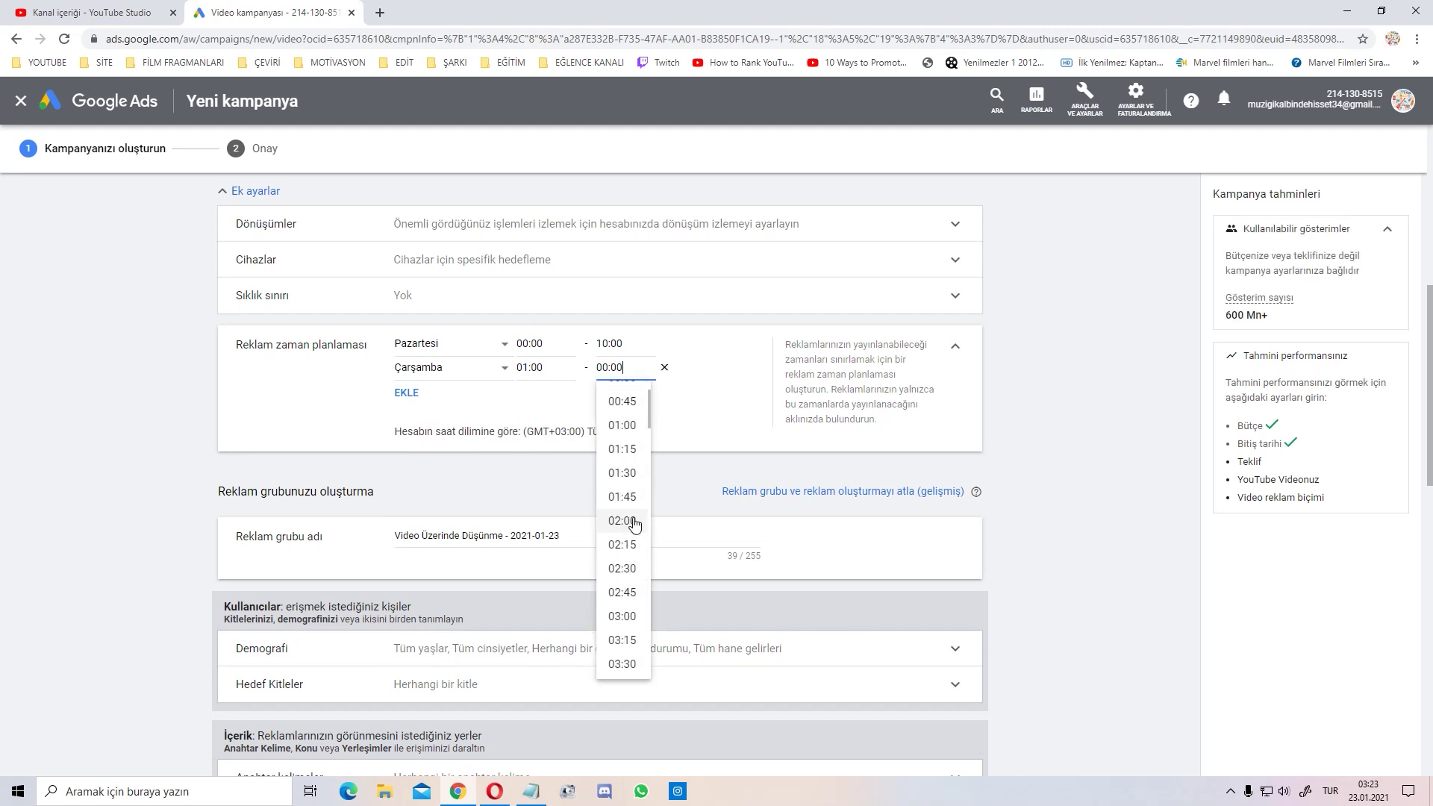
click(631, 523)
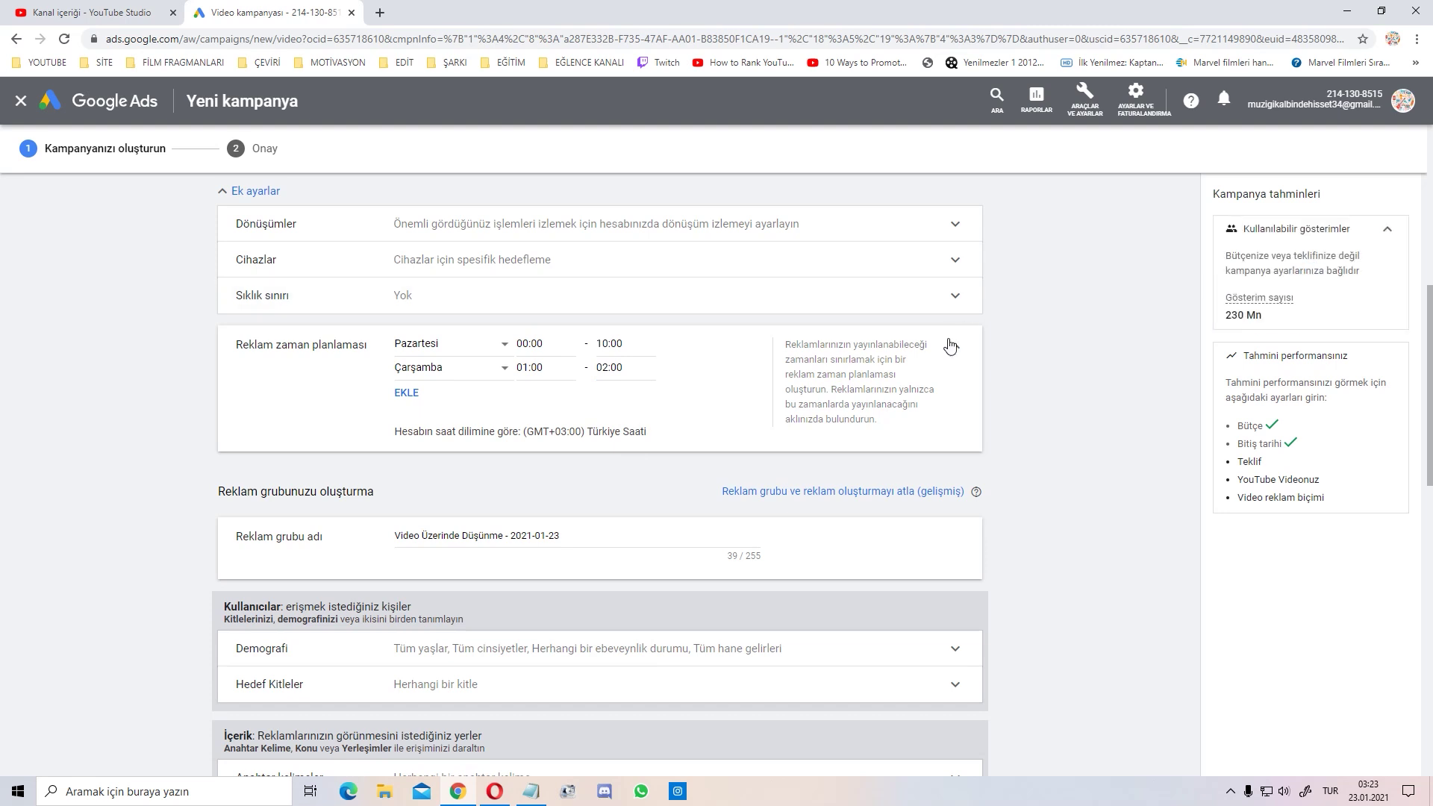
click(950, 345)
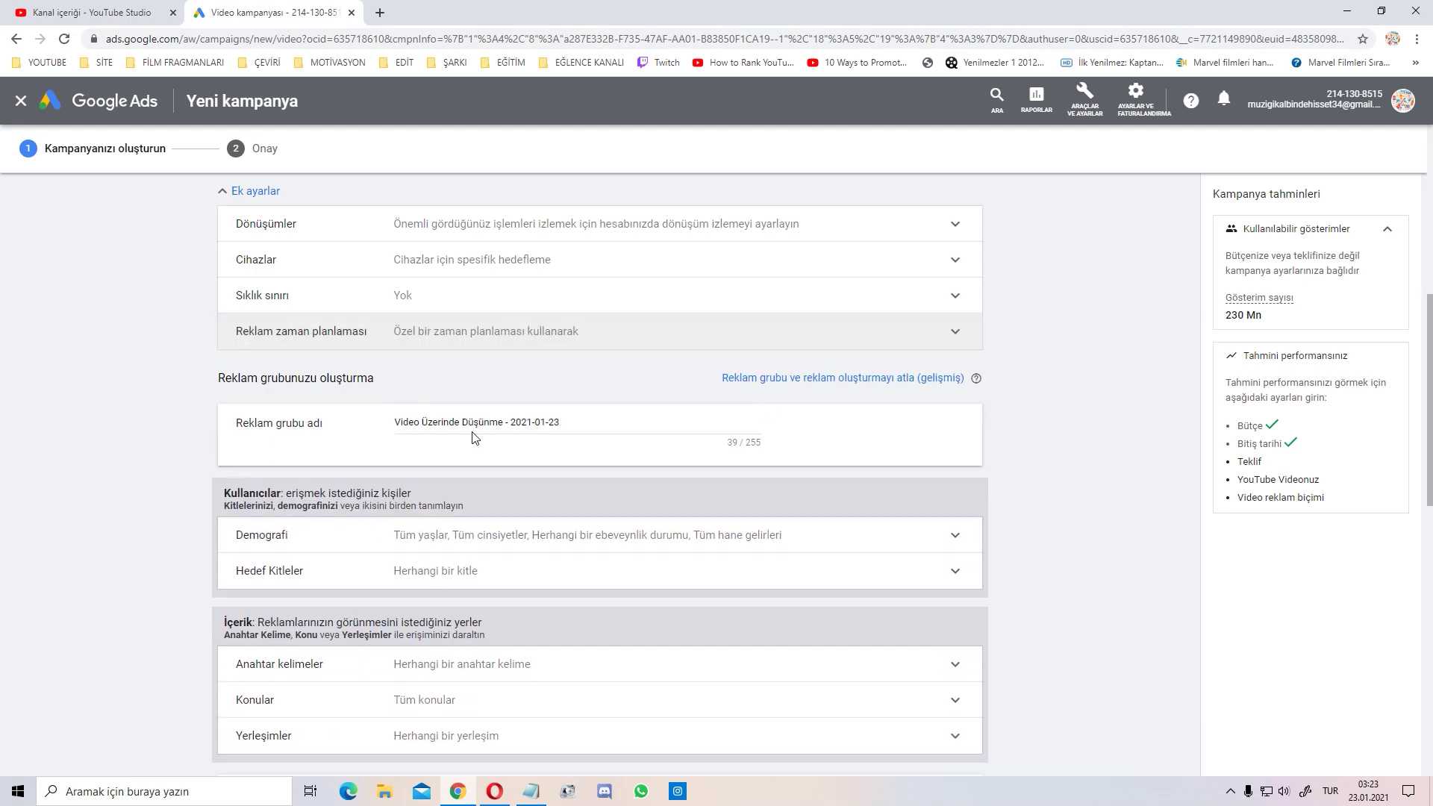
- Rename the ad group as "Reklam Verme 2"
scroll(519, 362, down, 1)
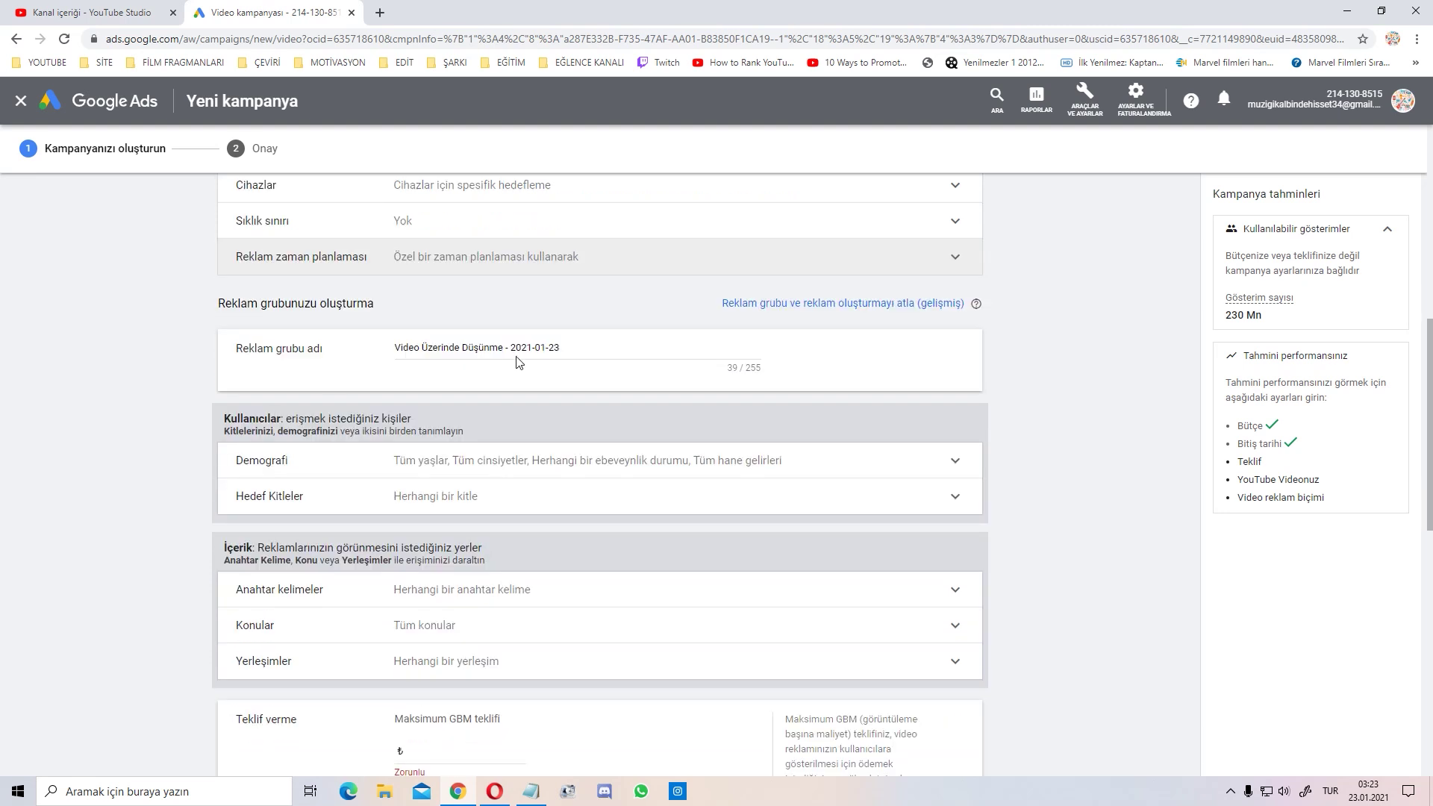
triple_click(553, 343)
key(BackSpace)
text(Reklam Verme 2)
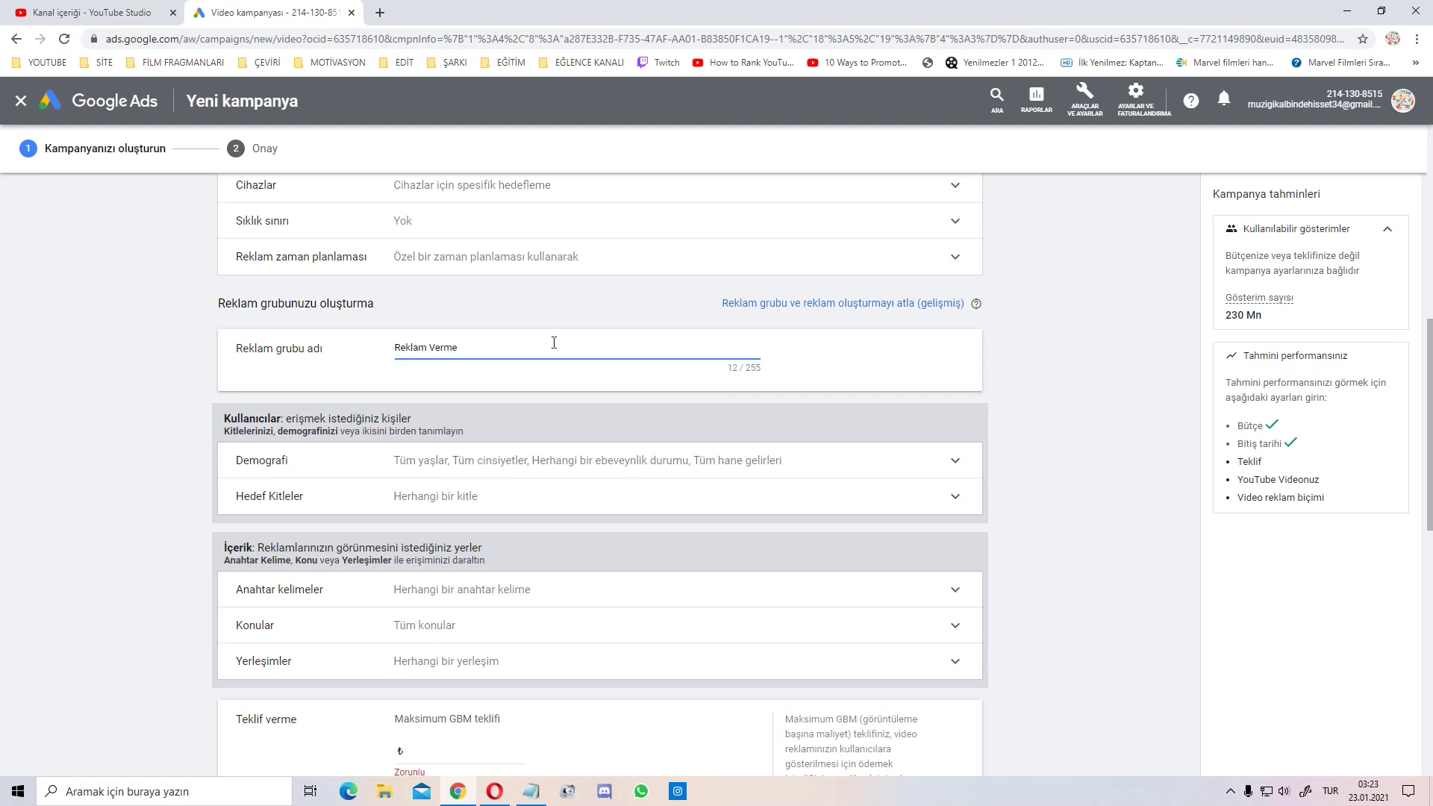
click(256, 370)
scroll(144, 329, down, 2)
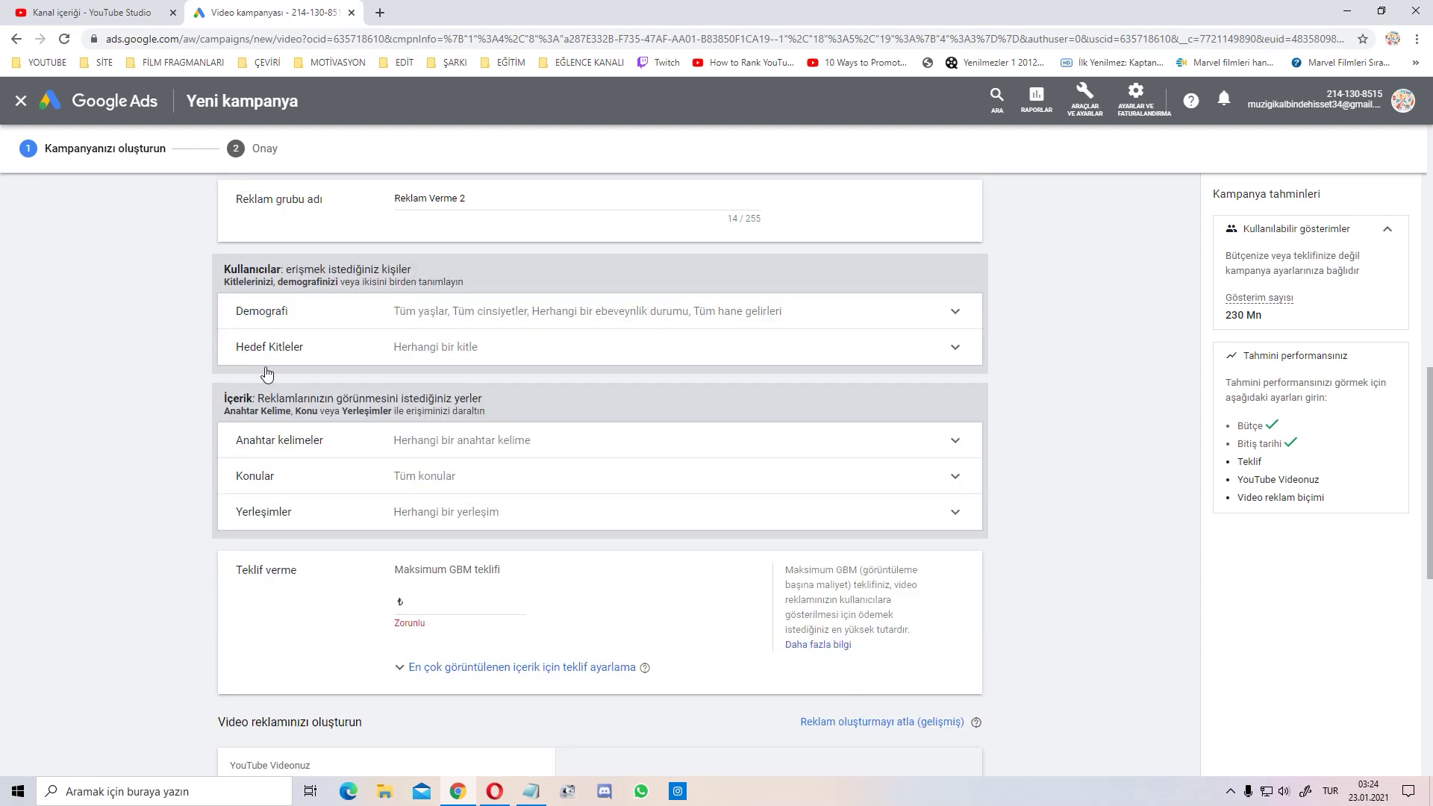
- Try excluding the 65 yaş ve üzeri age group from the demographic targeting, selecting it again and collapsing the section
click(609, 318)
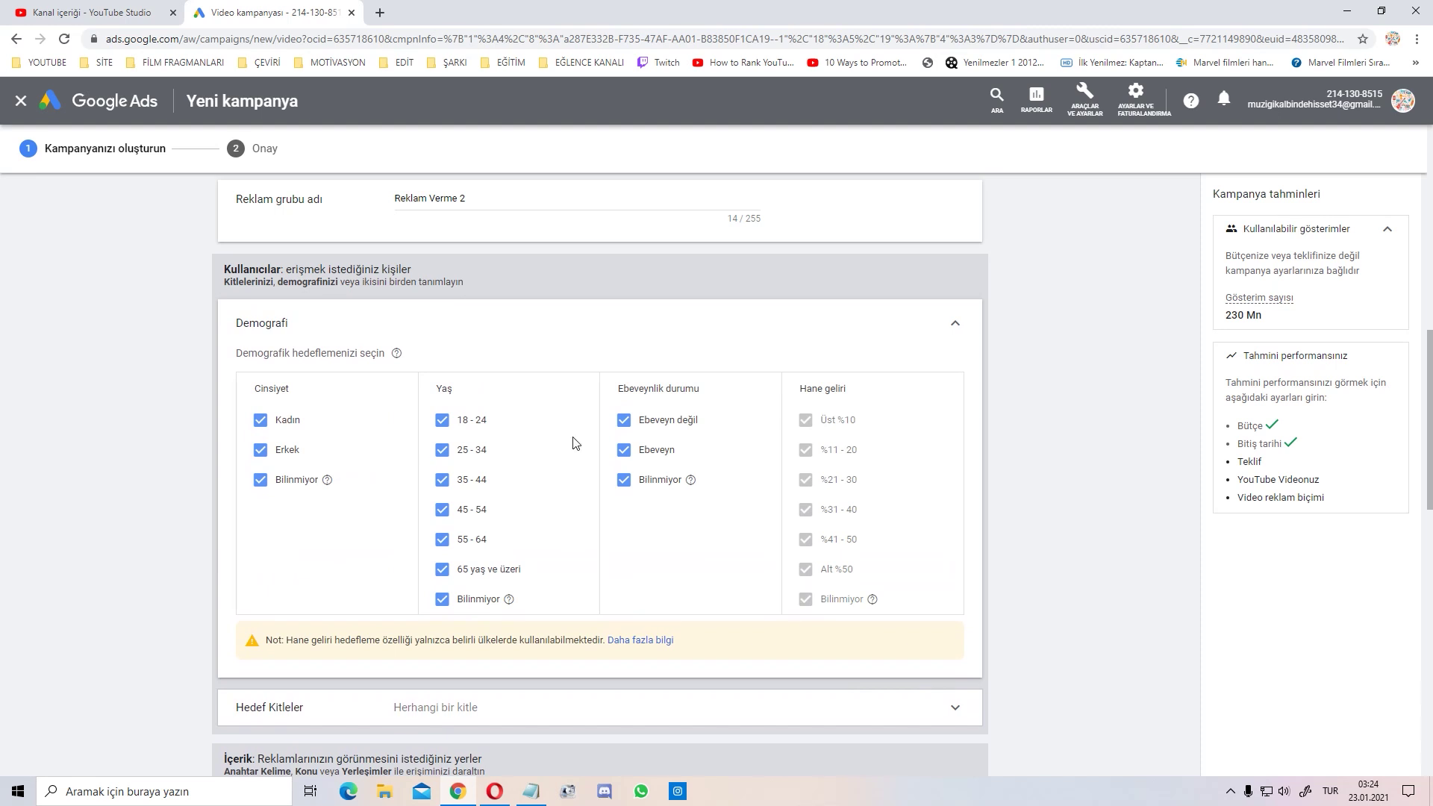
click(442, 577)
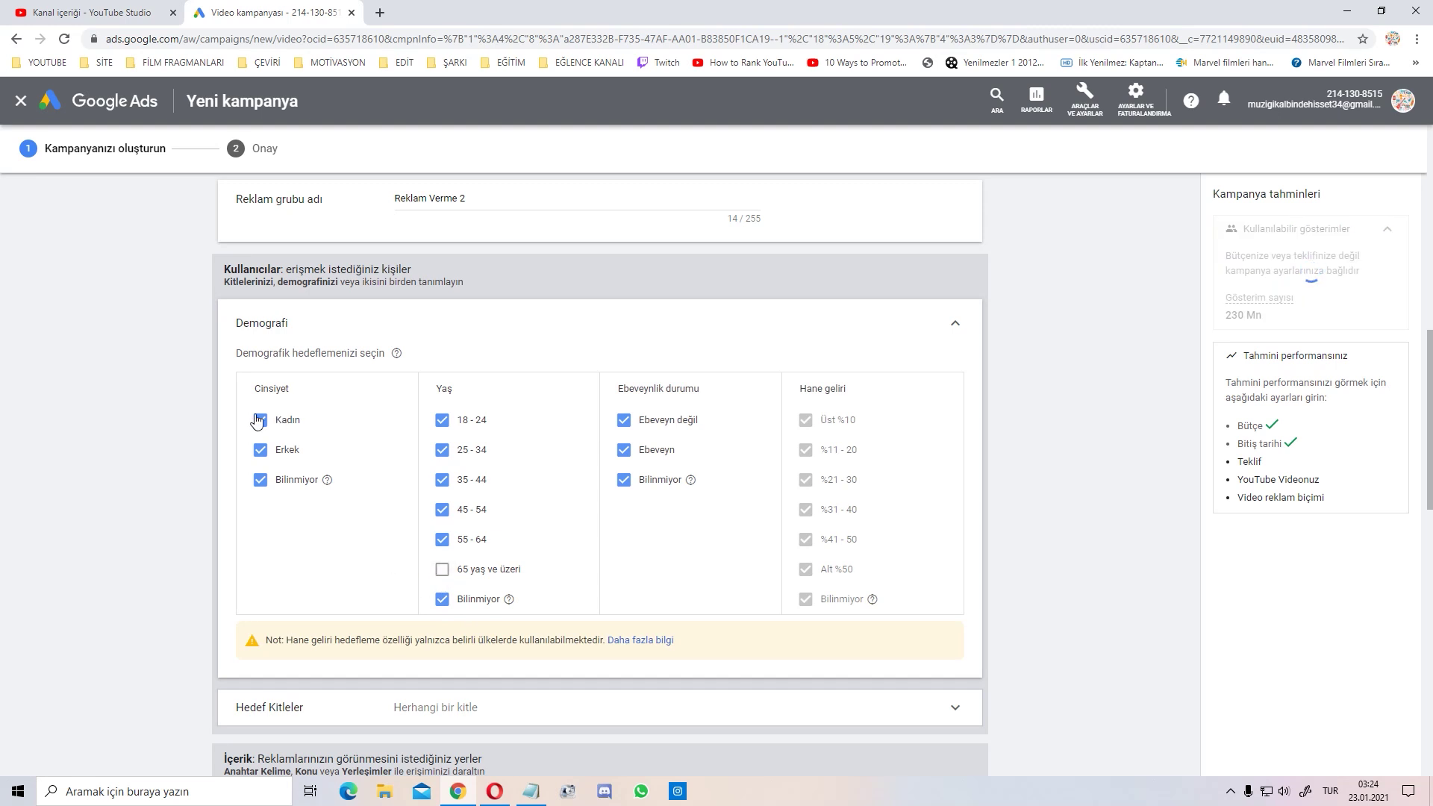
click(260, 451)
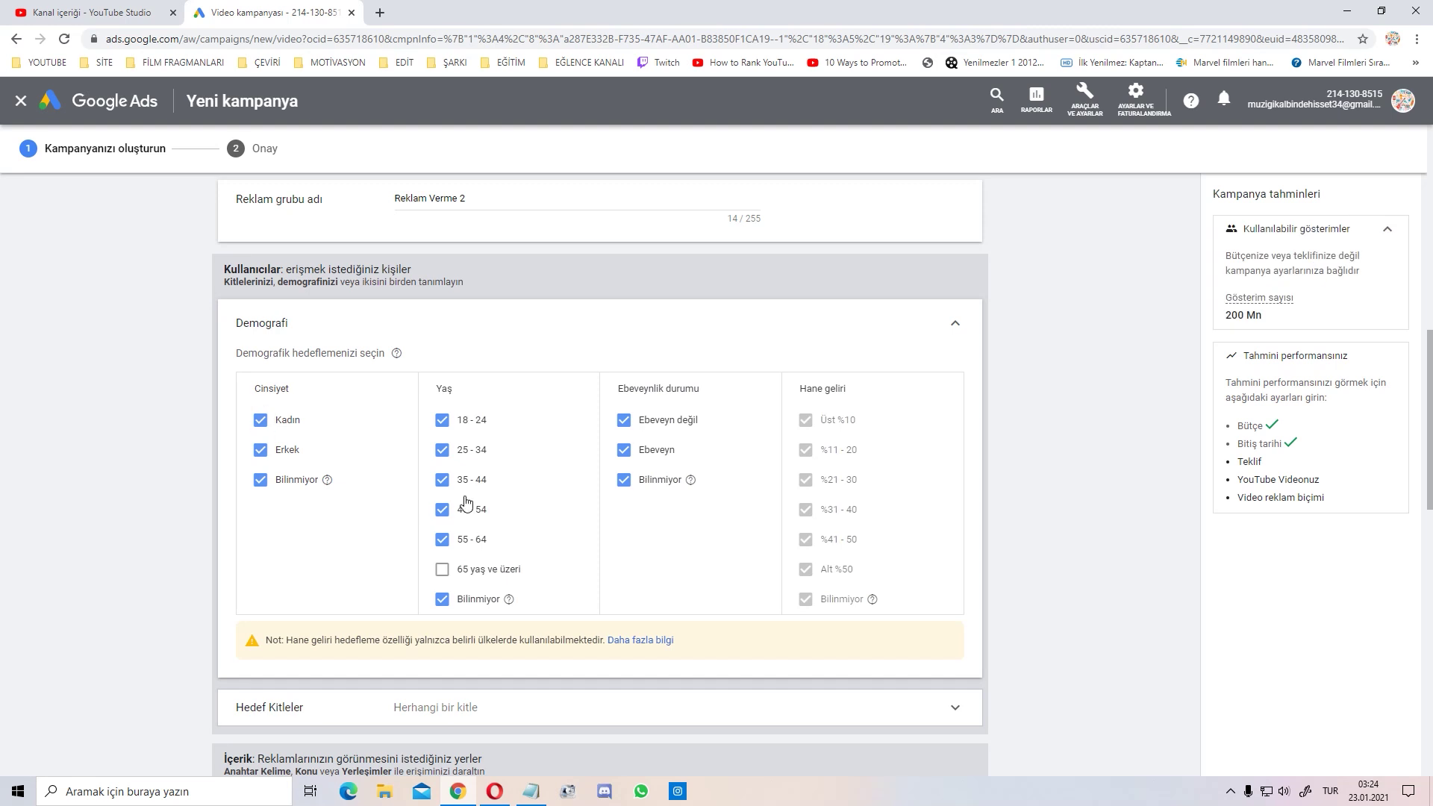
click(471, 580)
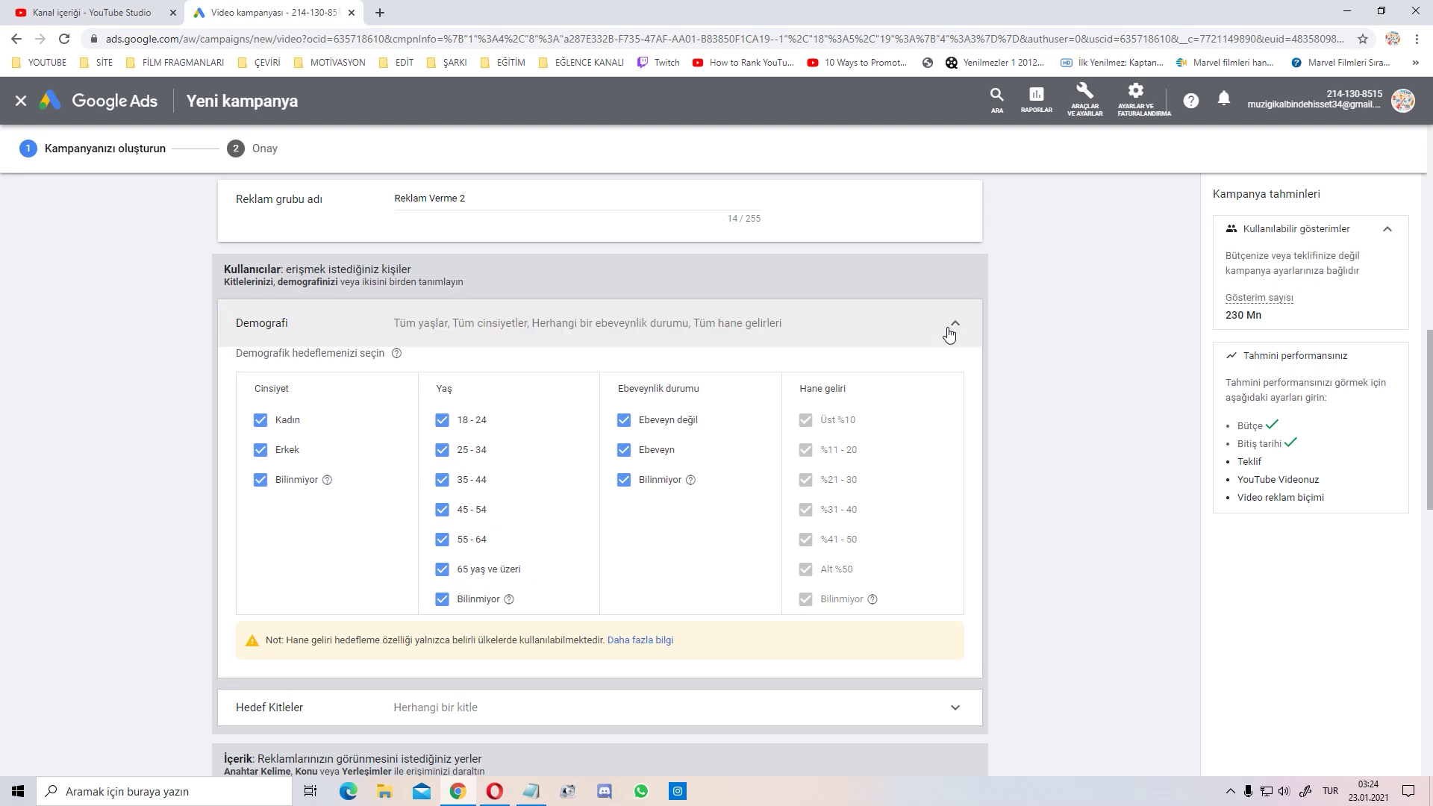
click(949, 333)
- Search the target audiences for "telefon" and collapse the section without selecting any audience
click(507, 350)
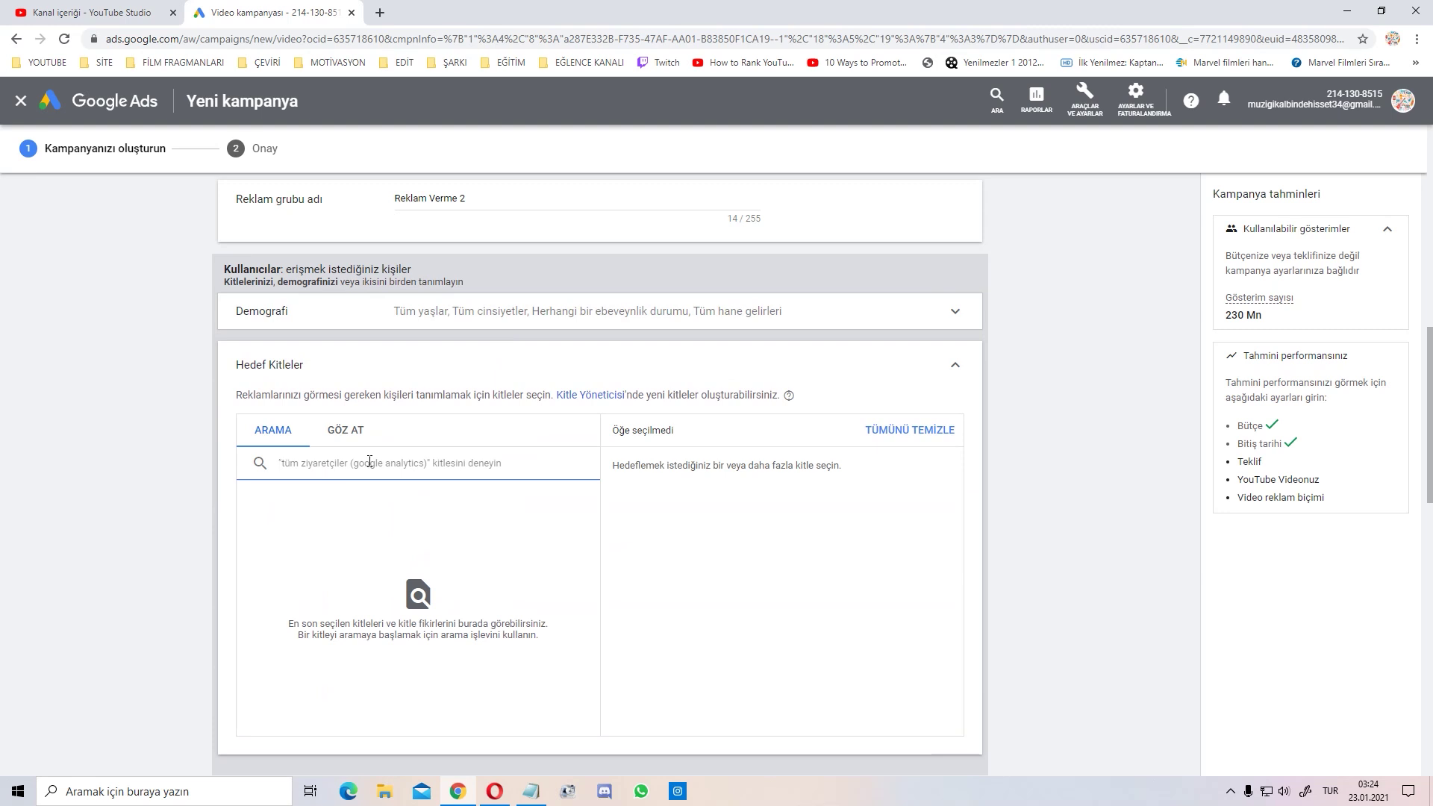
text(telefon)
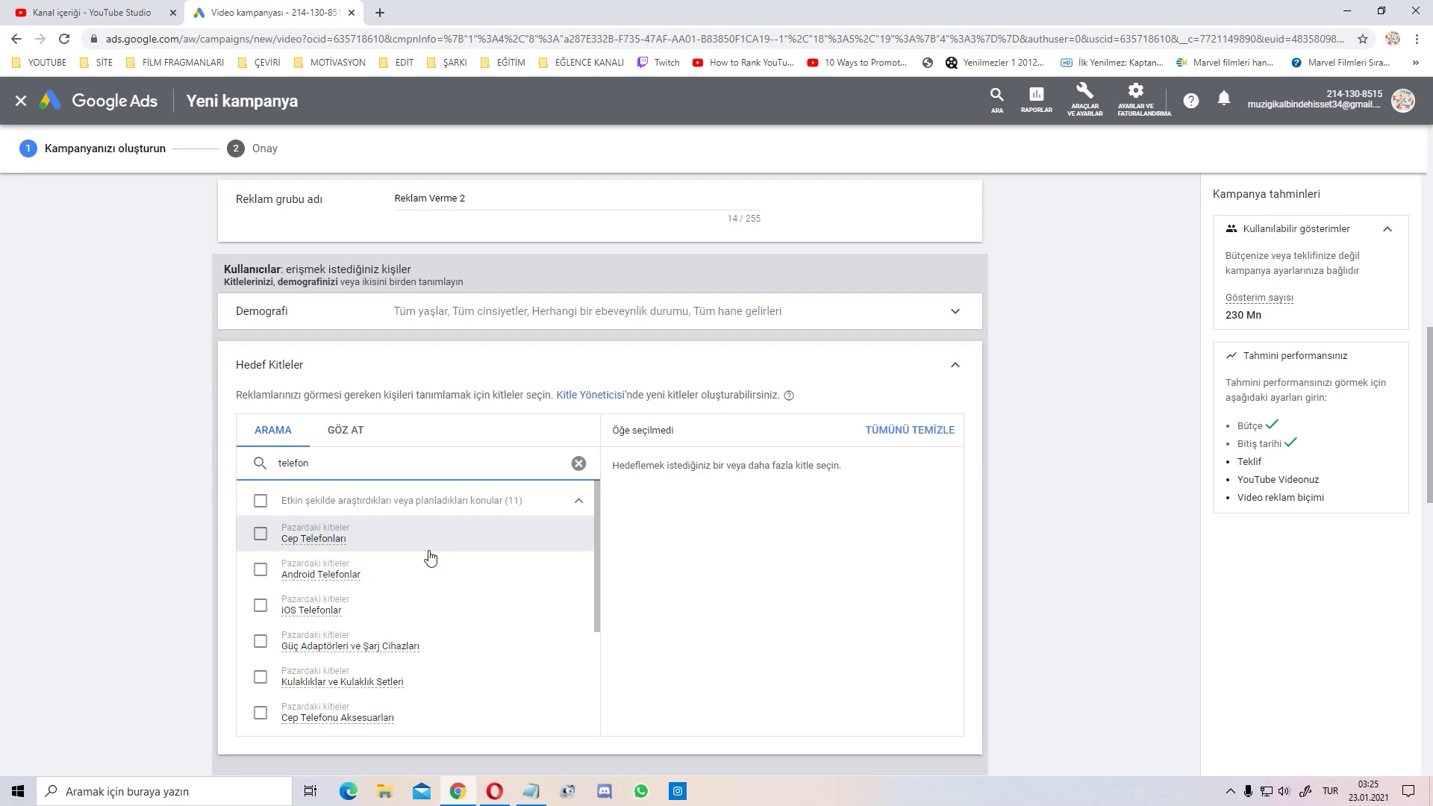
click(946, 367)
scroll(422, 370, down, 1)
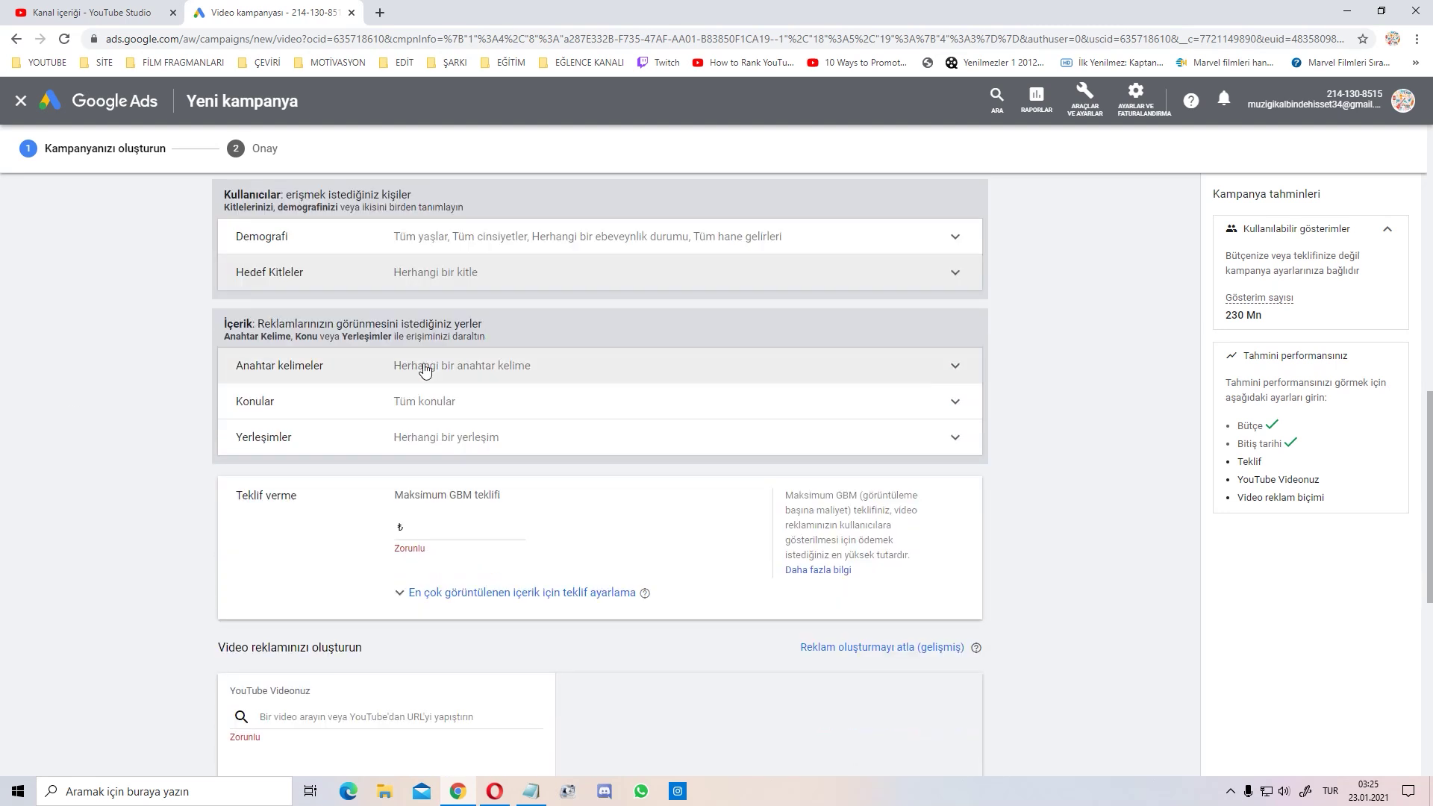
- Add "cep telefonu" as a targeting keyword for the ad group and collapse the keyword section
click(423, 369)
click(362, 483)
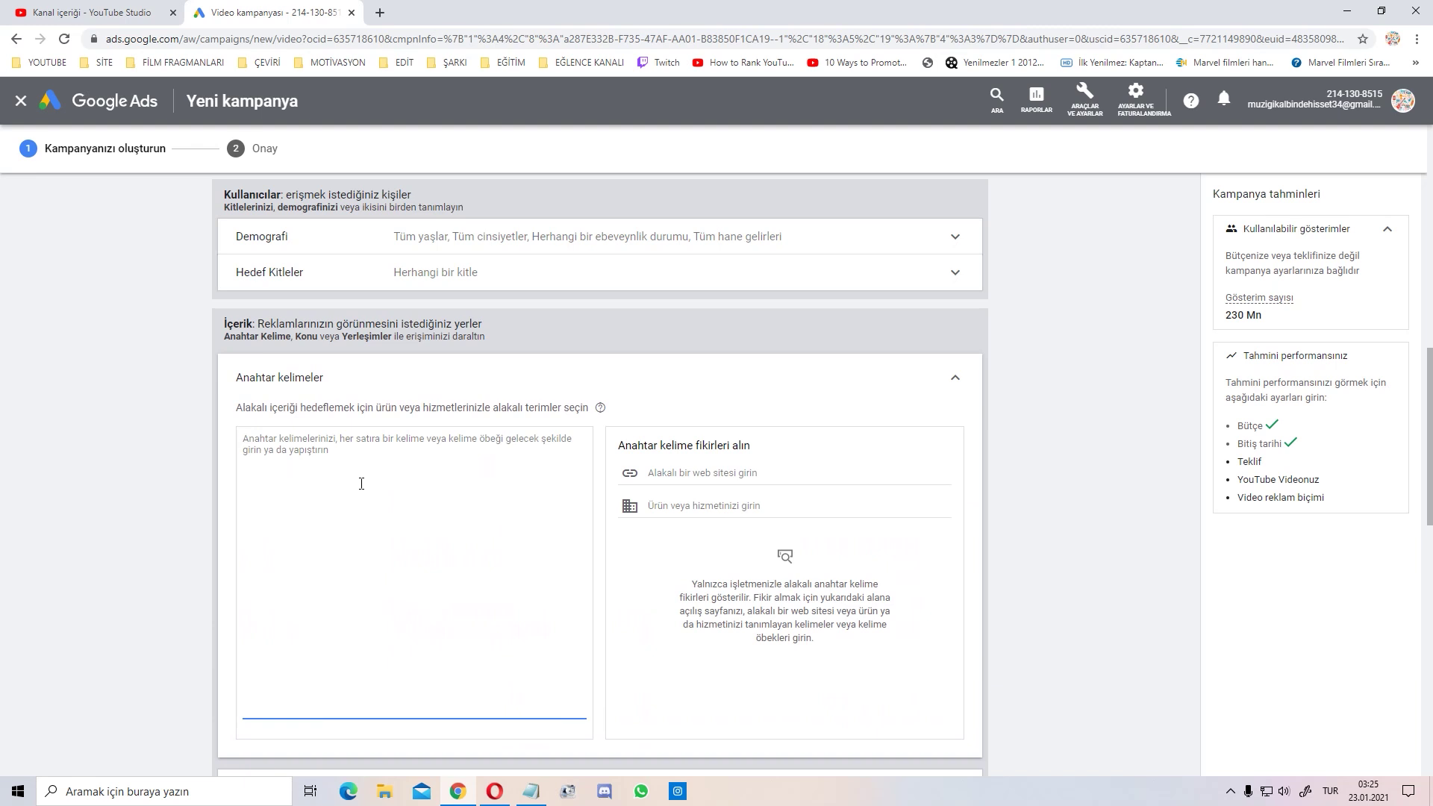
text(cep telefonu)
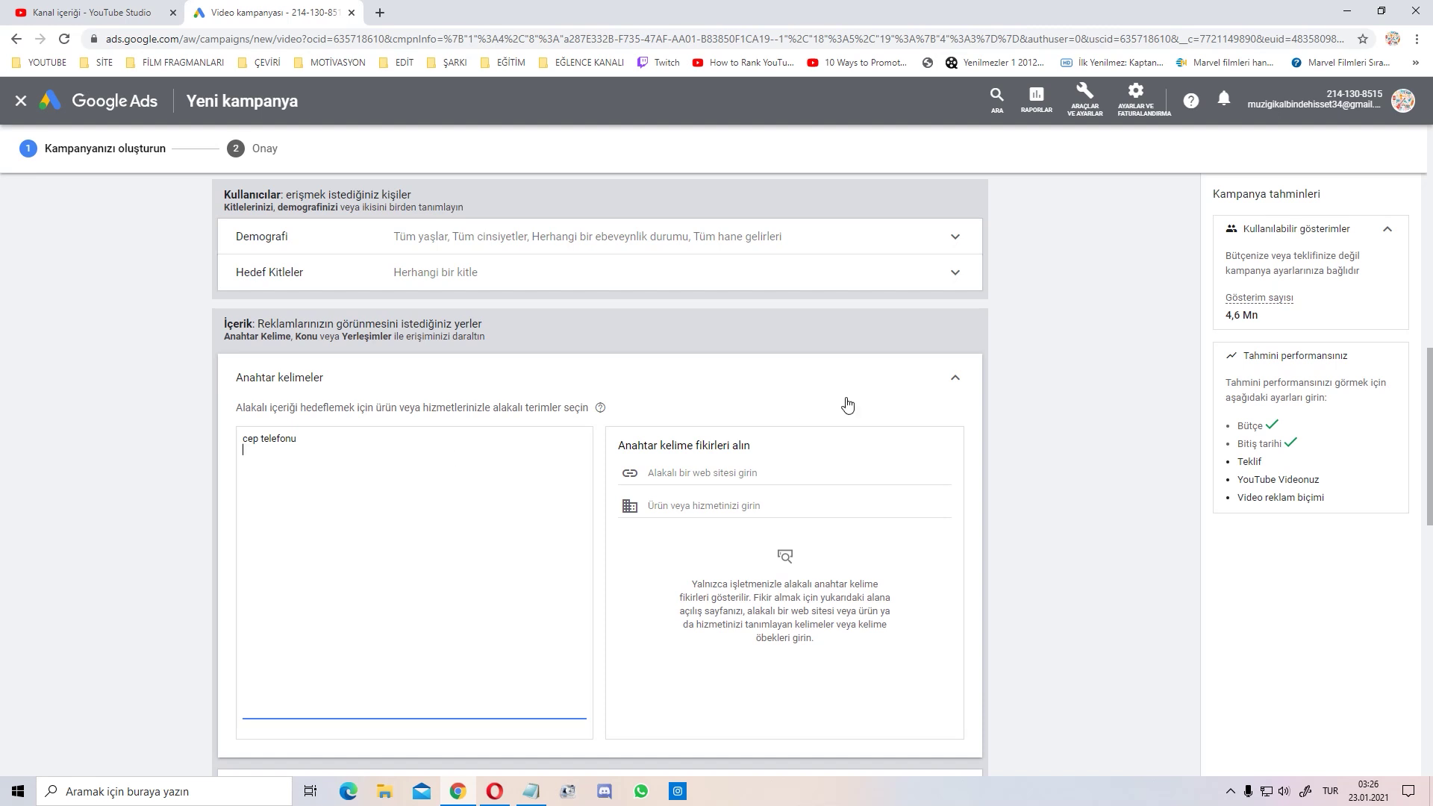
click(922, 390)
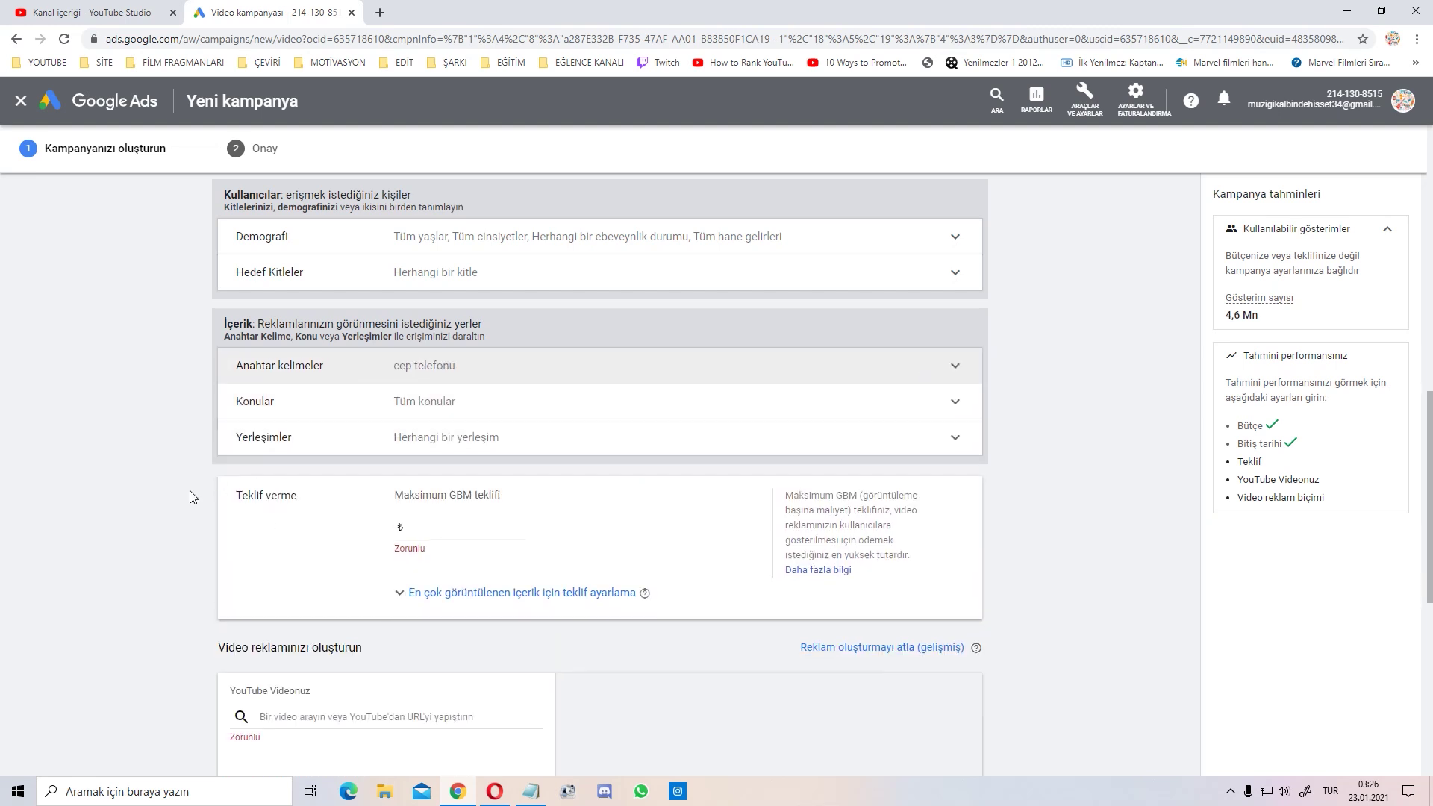
- Search the content topics for "telefon", look through the matches and collapse the section without selecting any topic
click(302, 401)
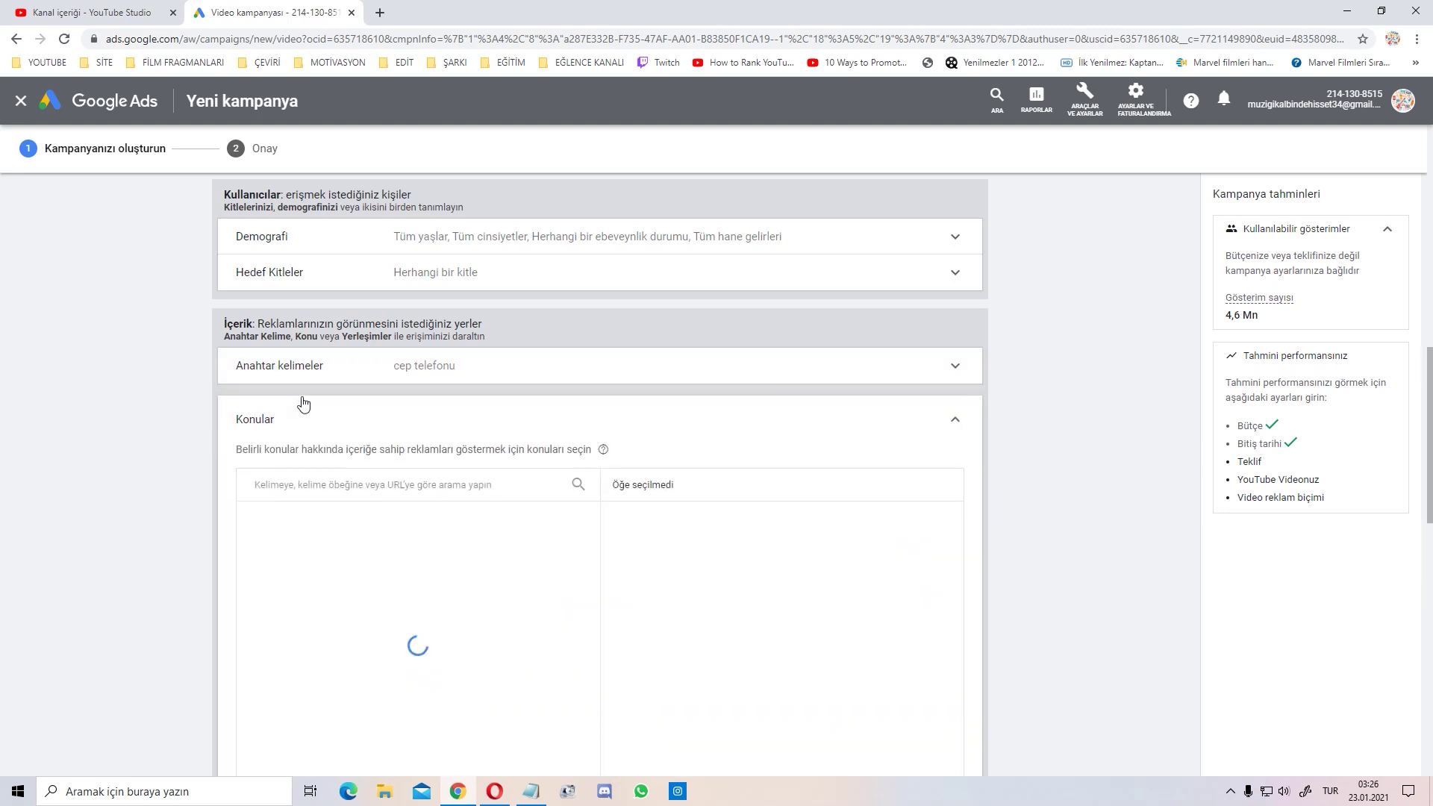
click(295, 490)
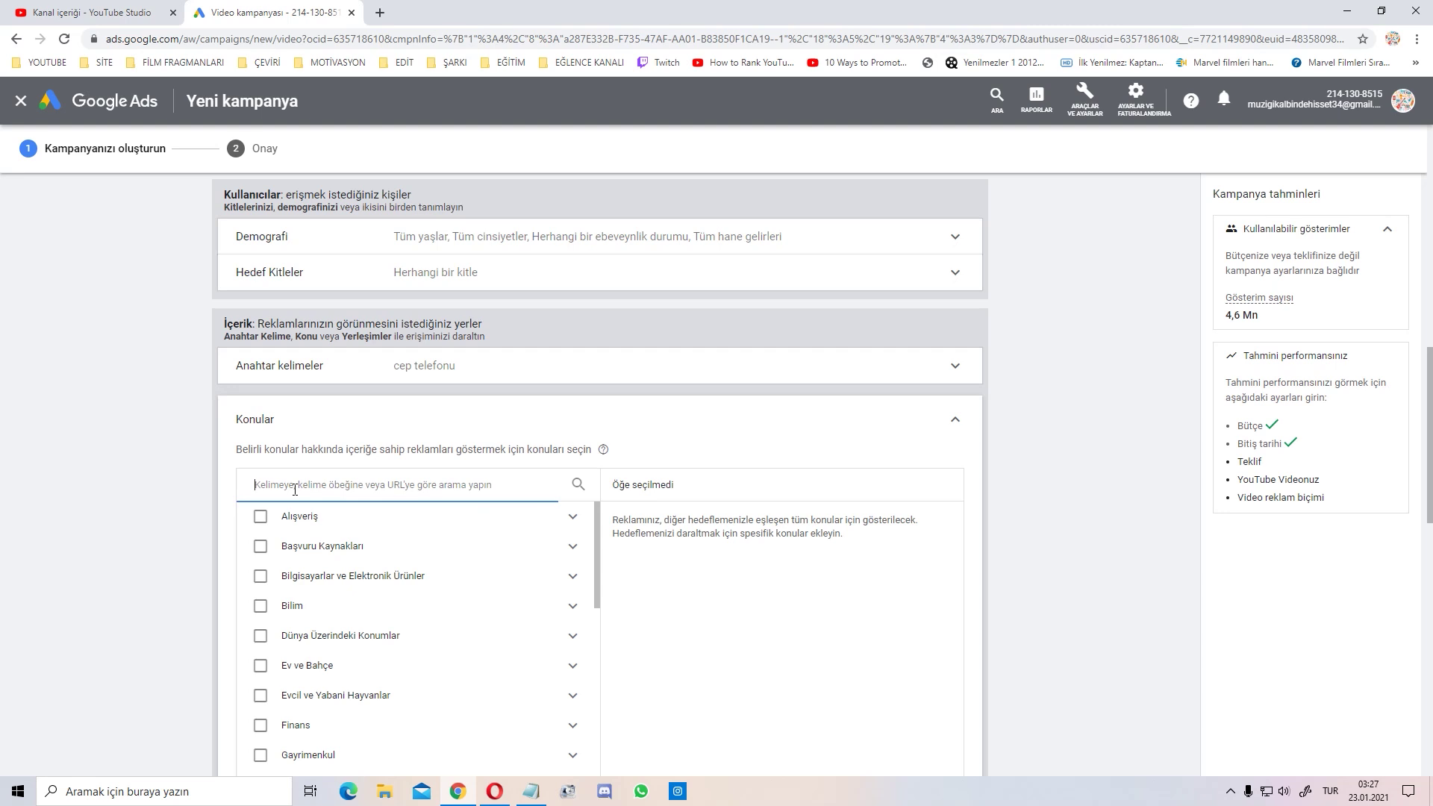
text(telefon)
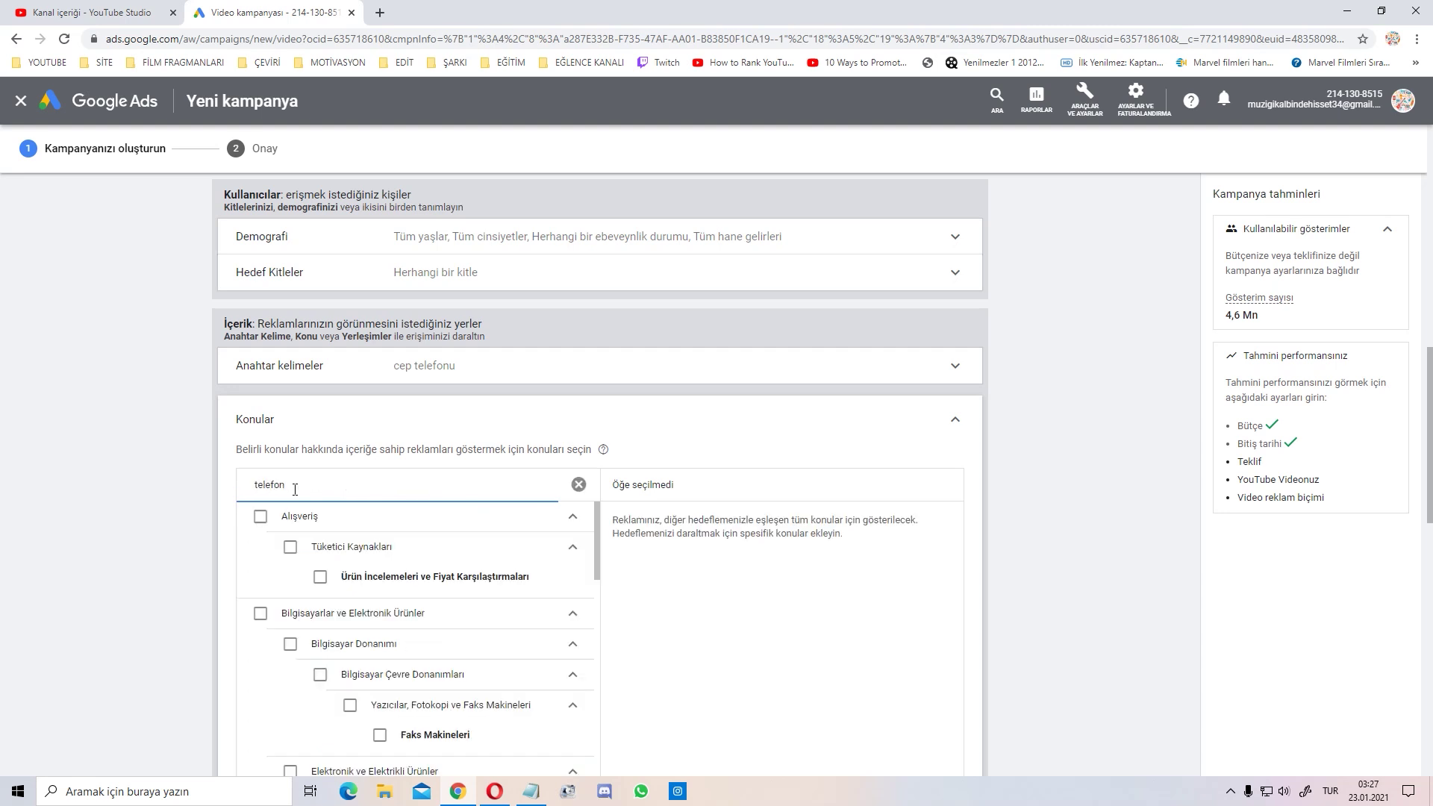
scroll(138, 560, down, 2)
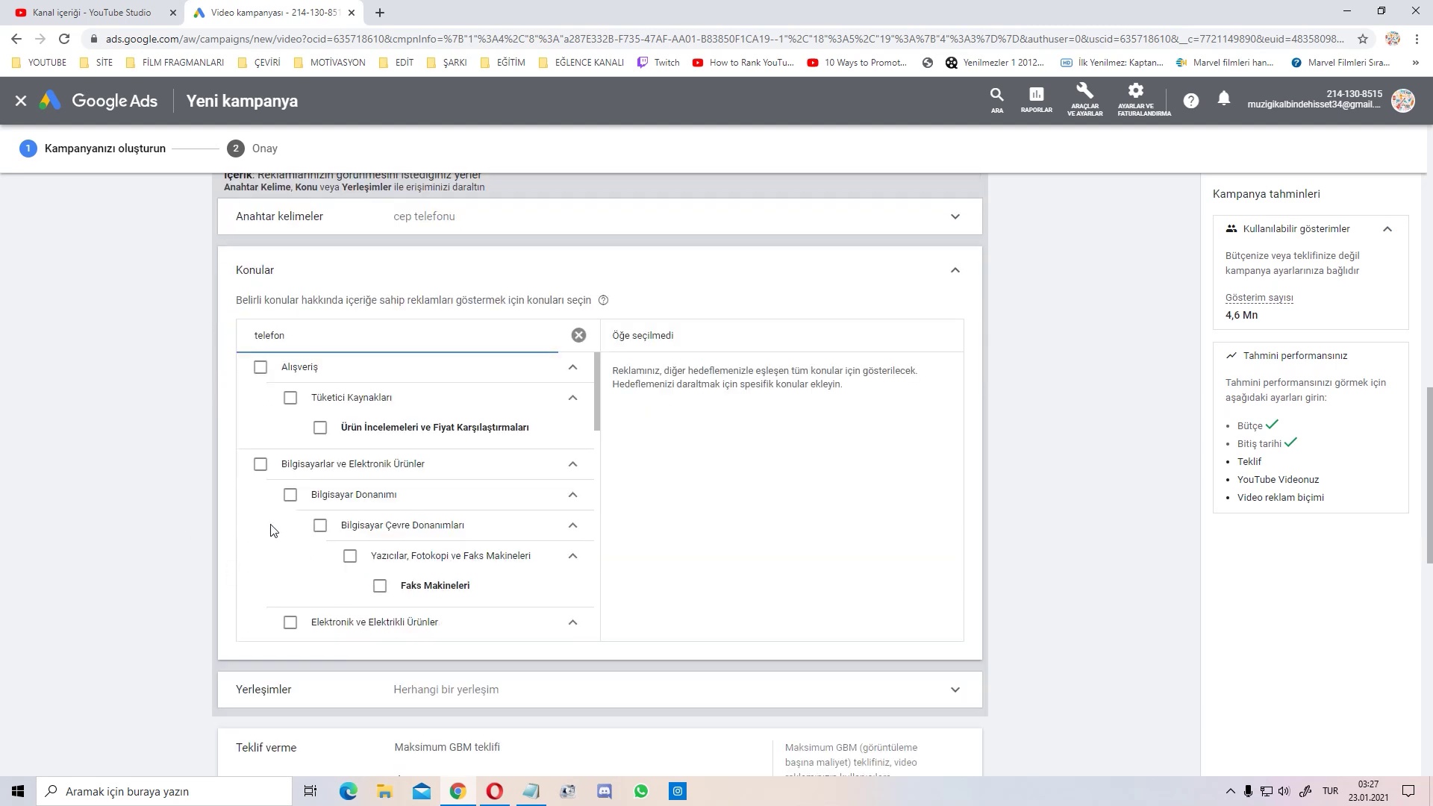
drag(597, 387, 851, 323)
click(912, 271)
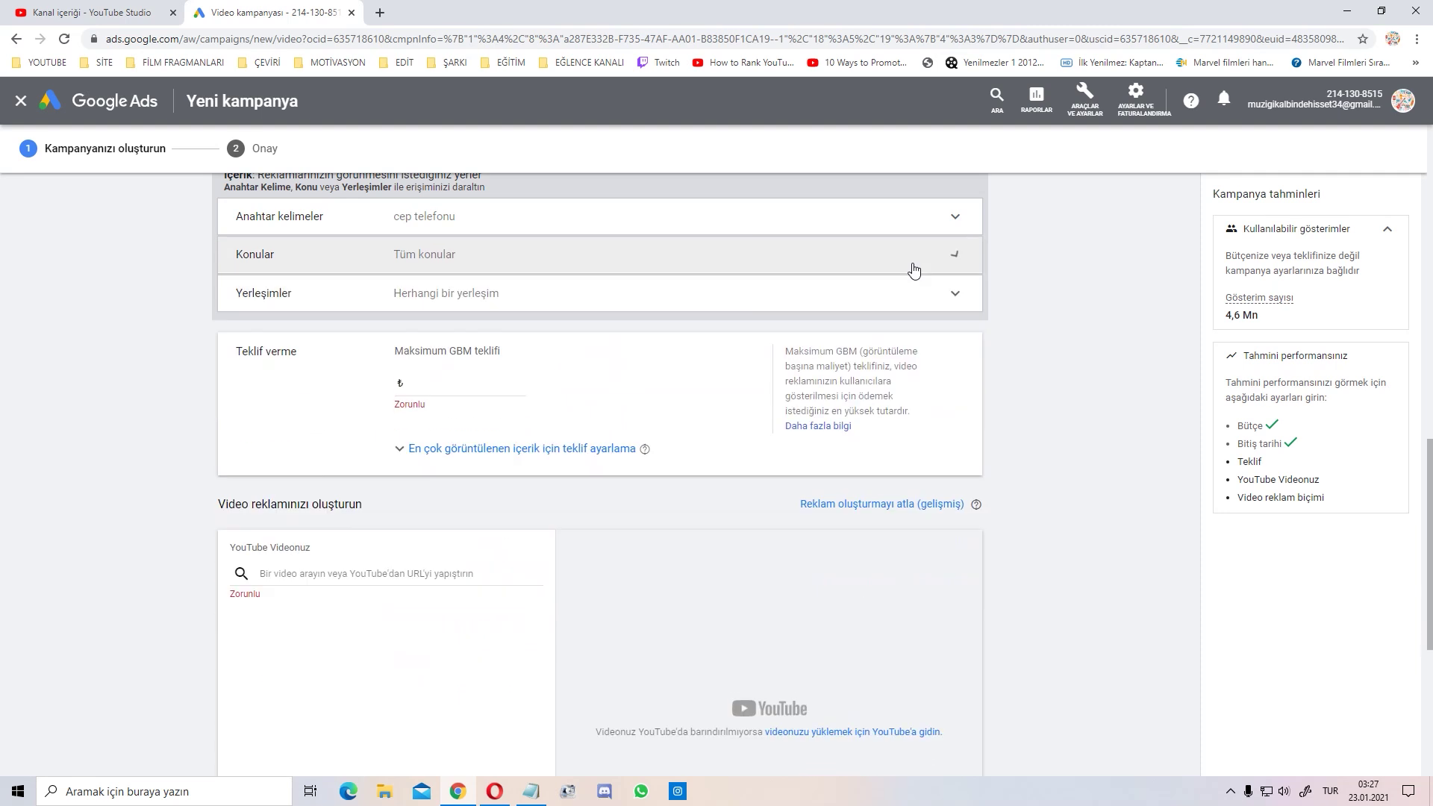
- Search the YouTube channel placements for "cep telefonu", look through the suggested channels and return to the placement categories
click(404, 305)
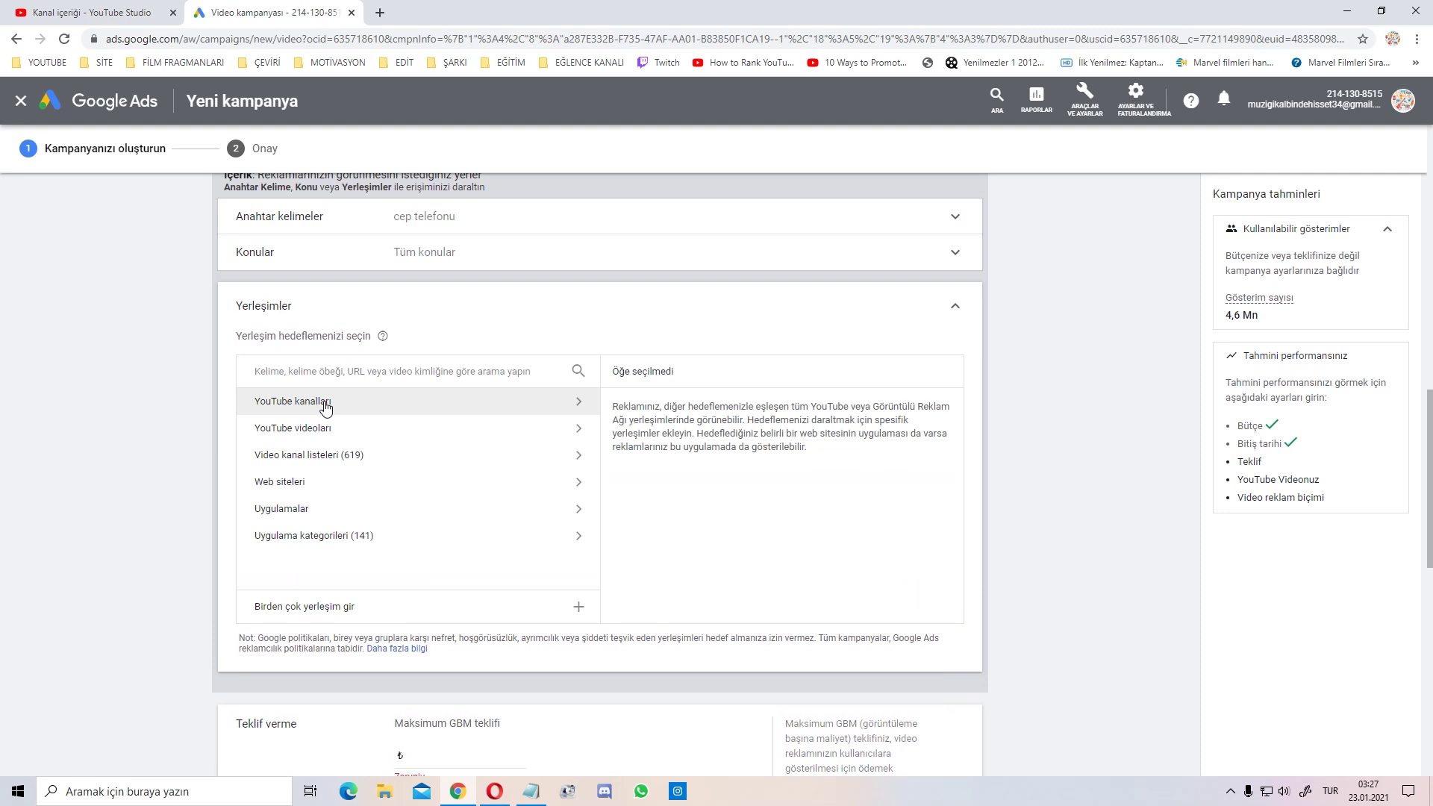
click(282, 409)
click(396, 371)
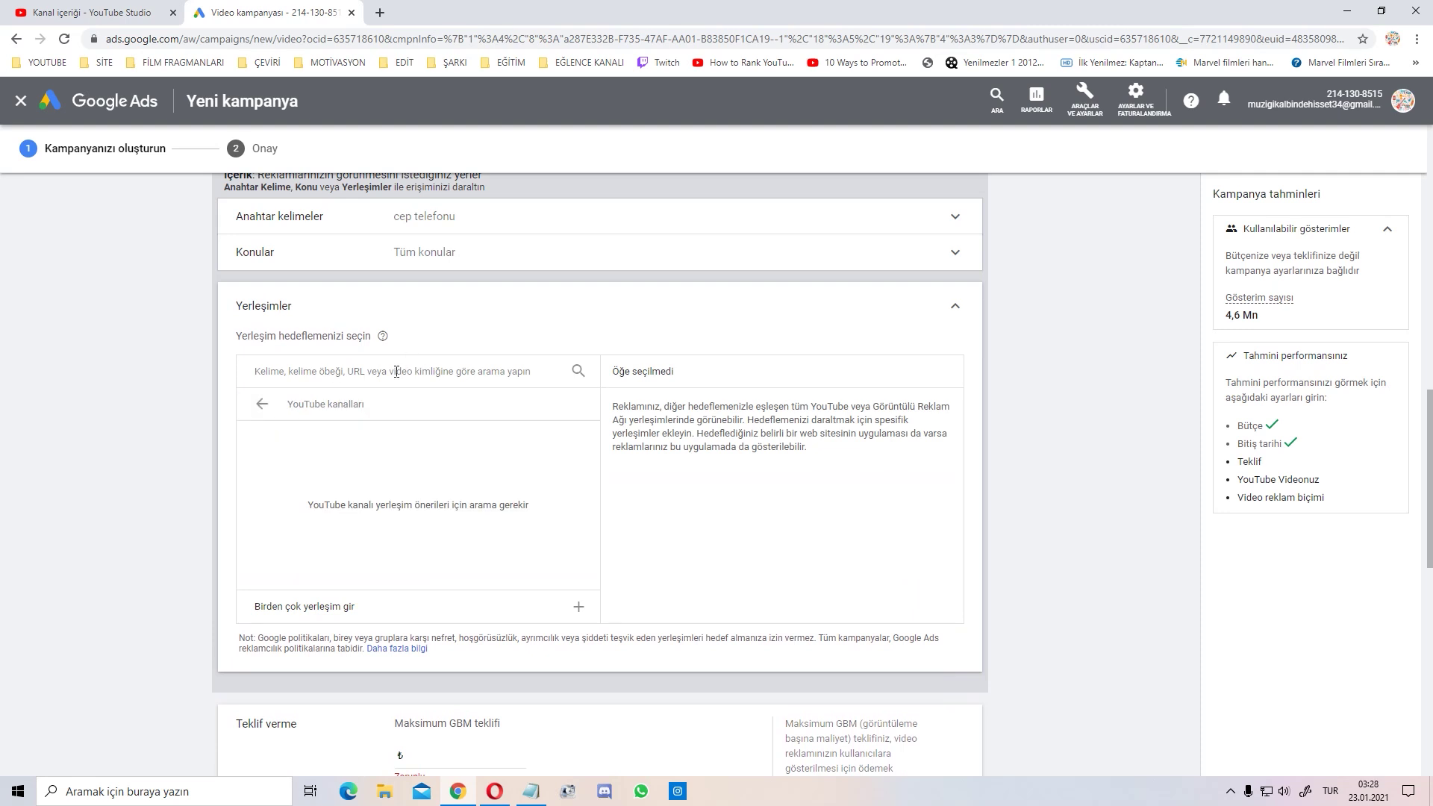
text(cep telefo)
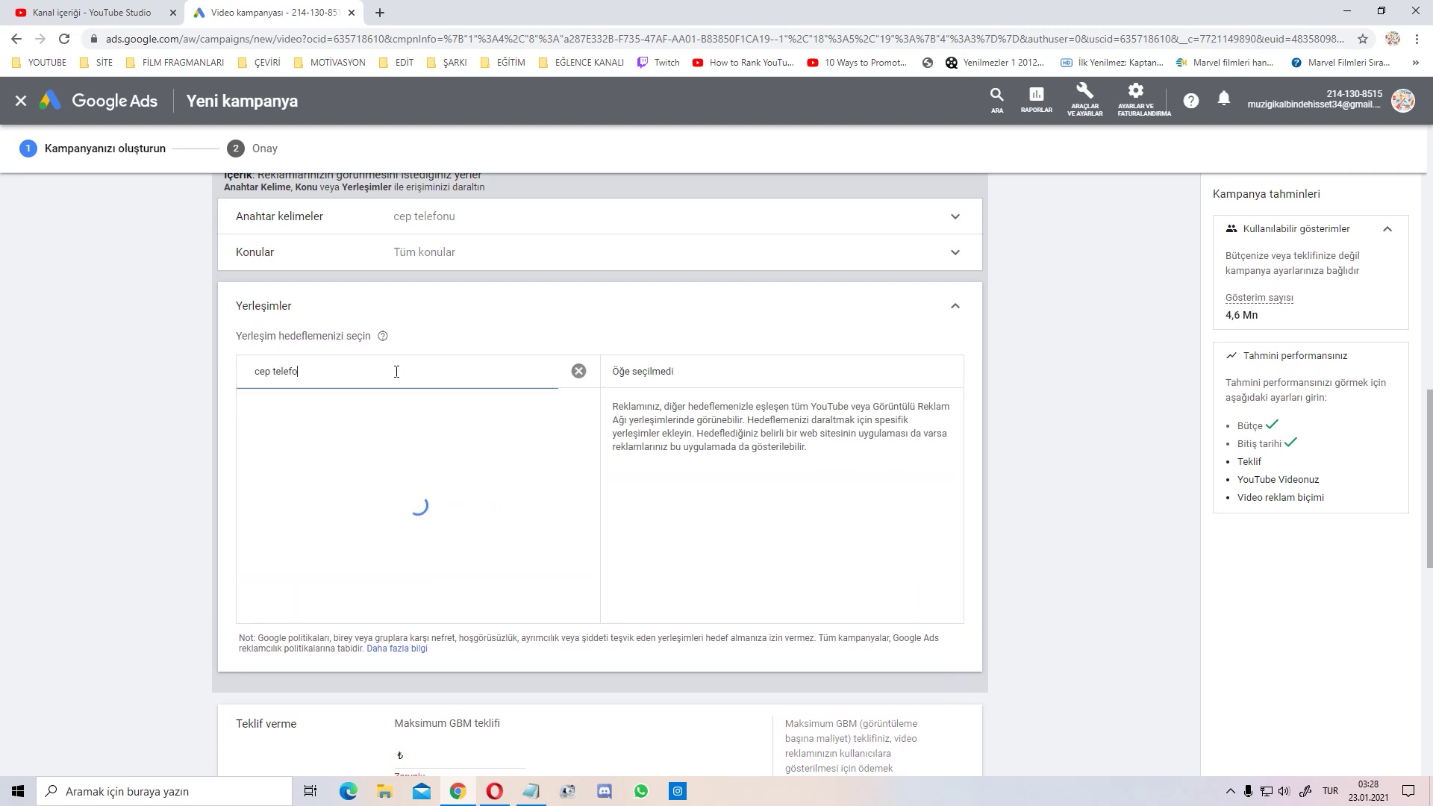
text(nu)
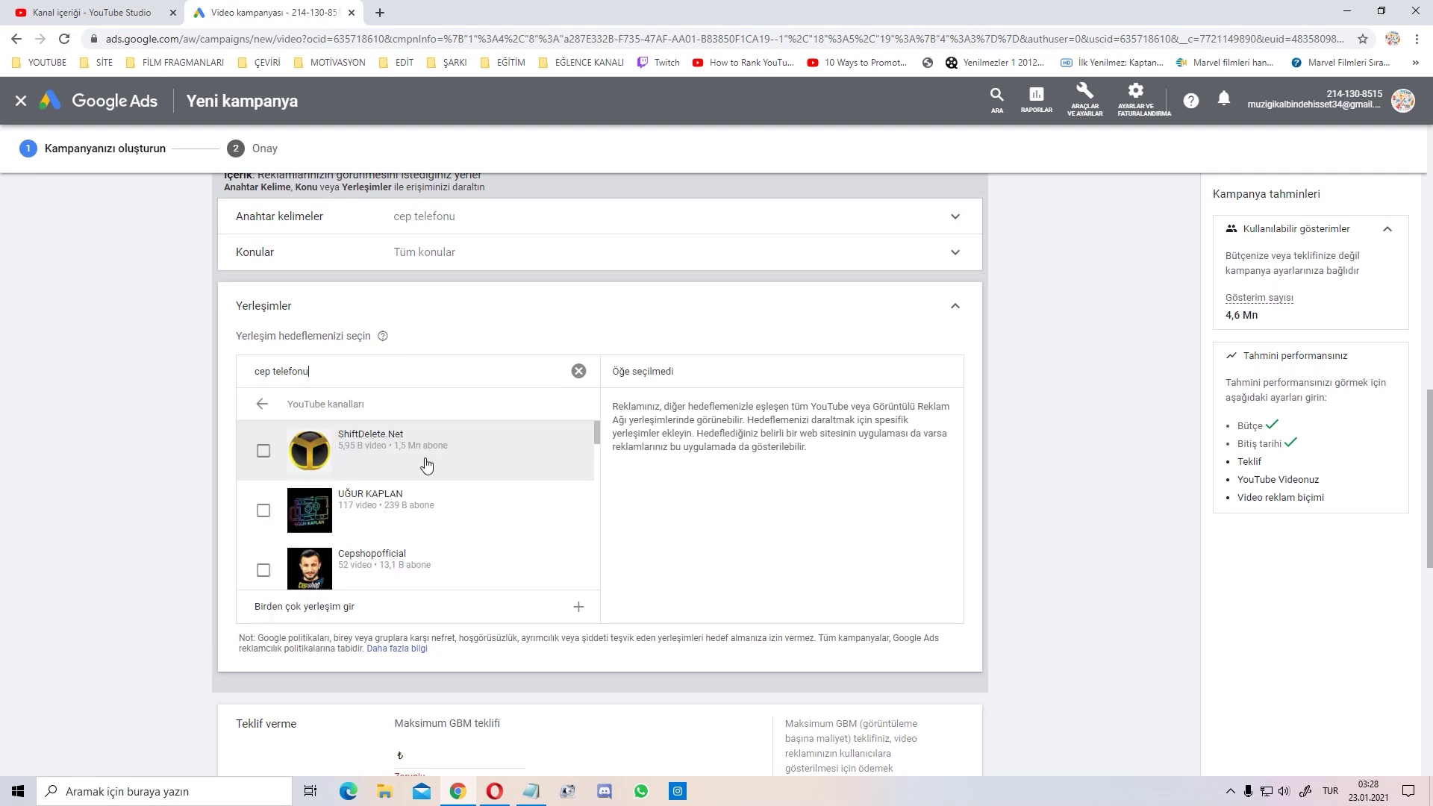
scroll(387, 466, down, 1)
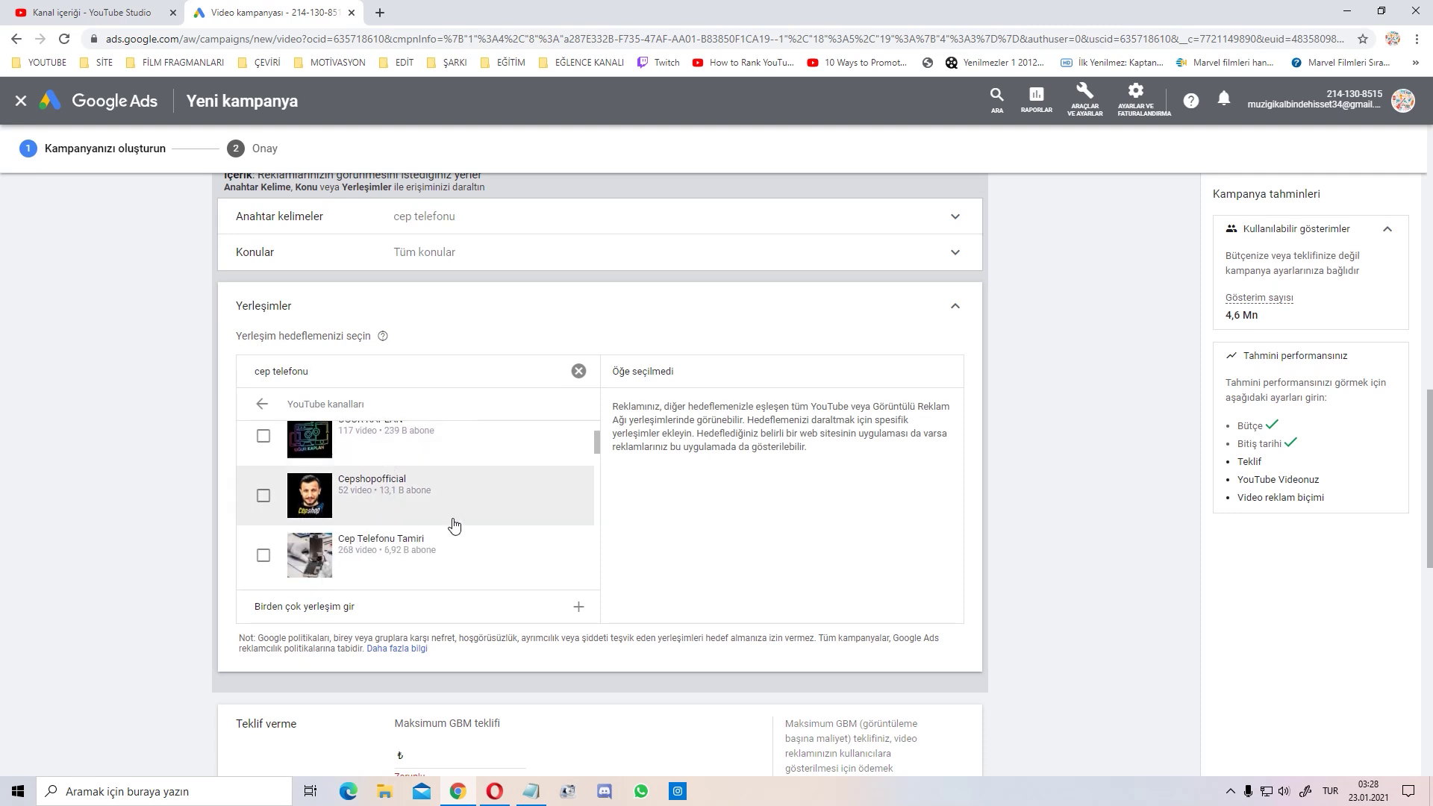
scroll(455, 525, down, 4)
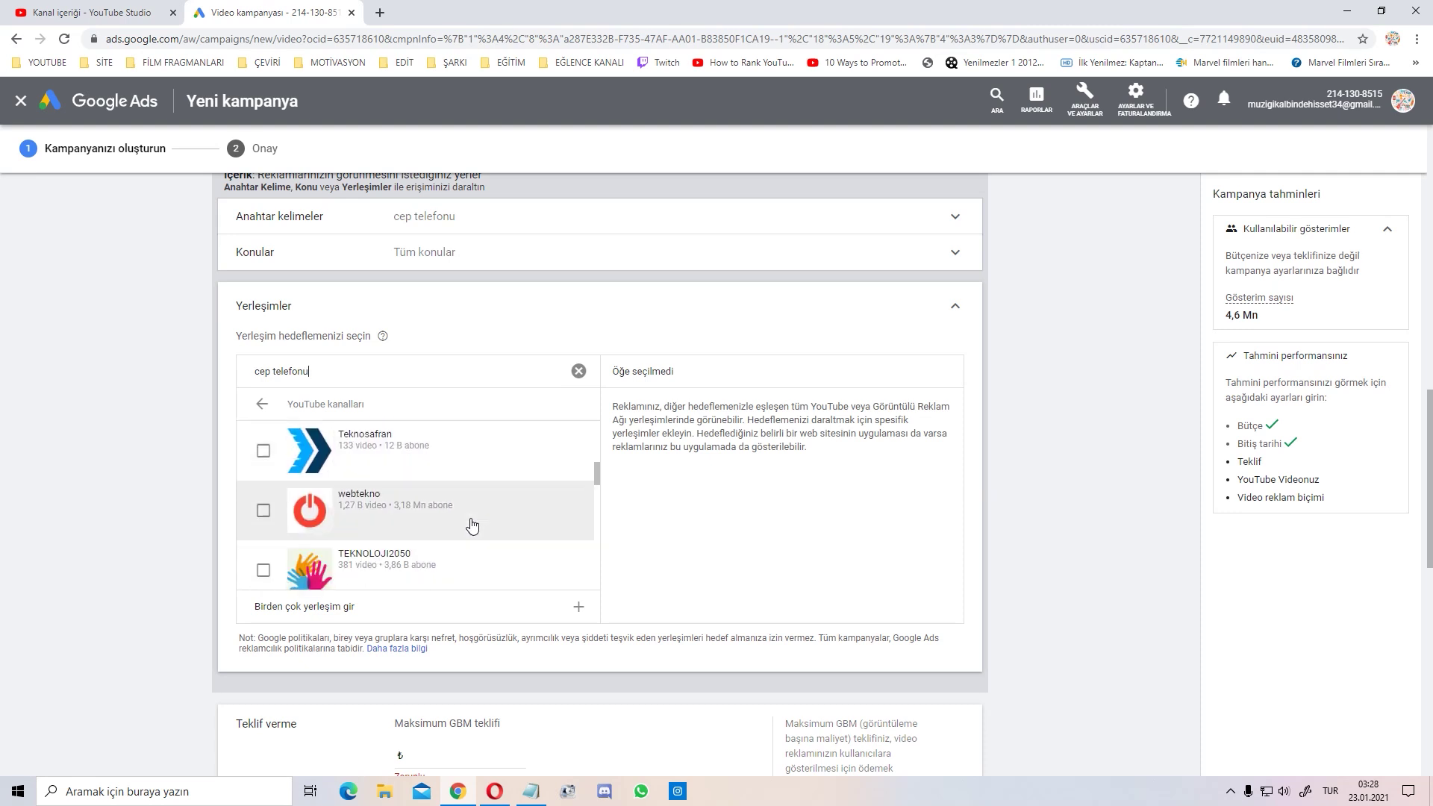
scroll(472, 526, up, 4)
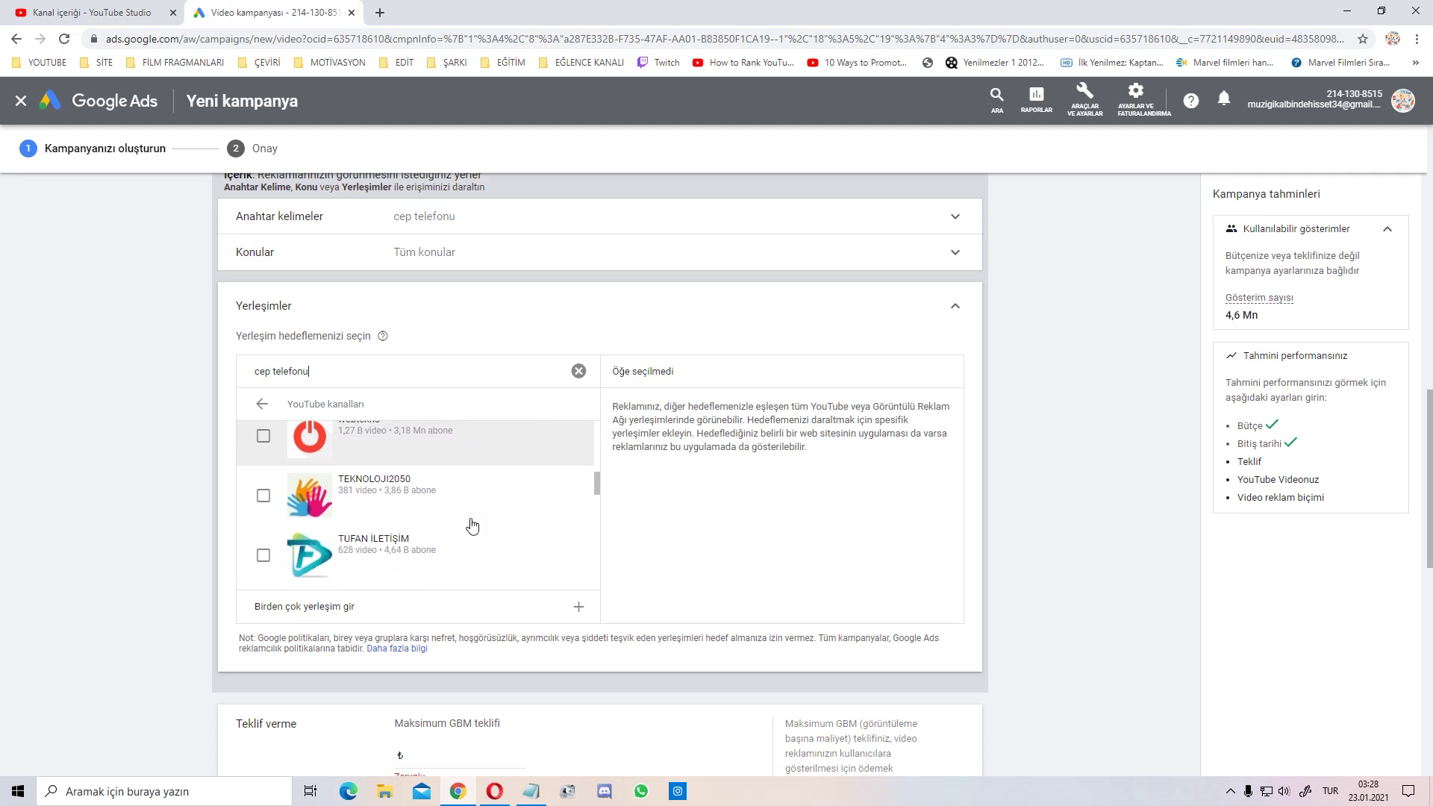
scroll(472, 527, up, 5)
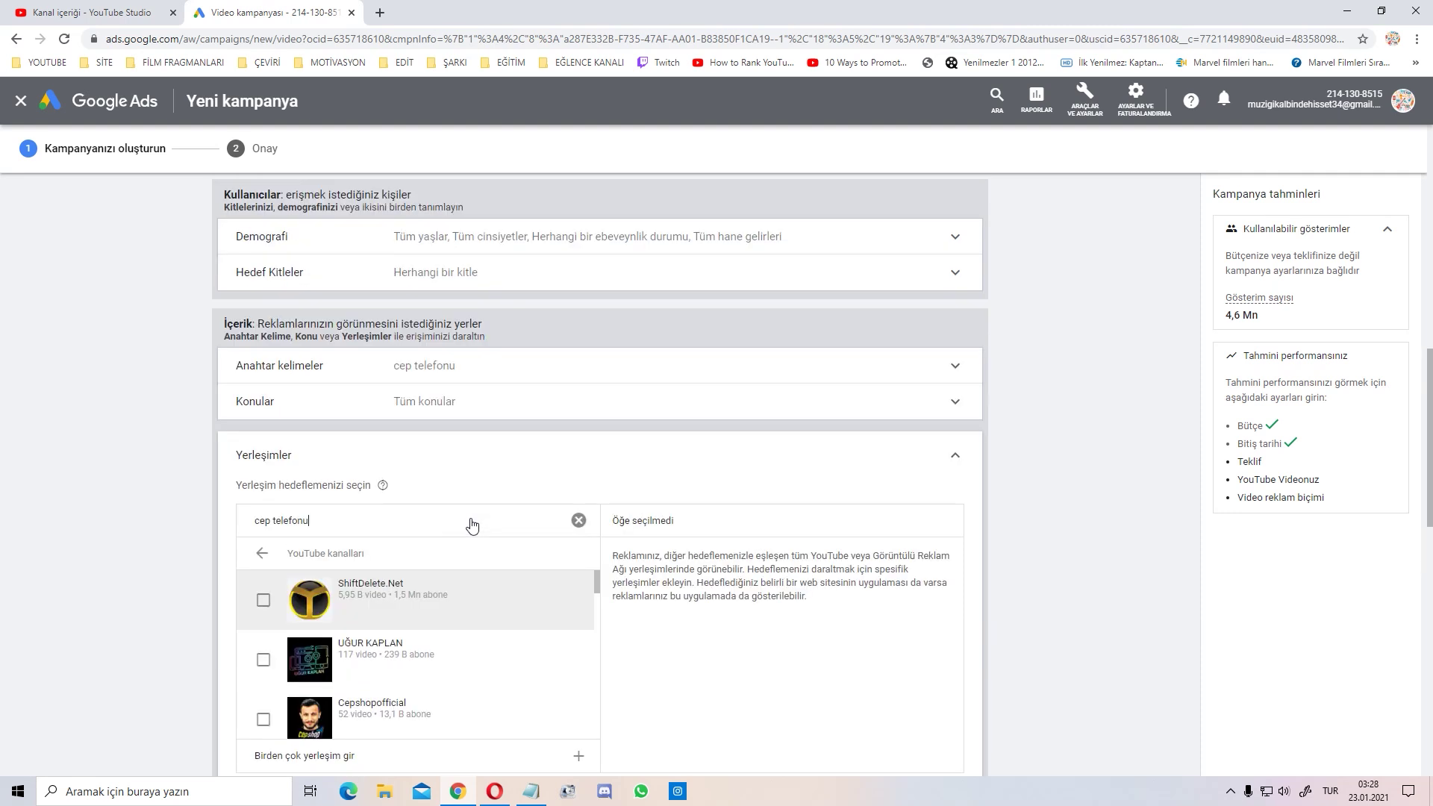
scroll(196, 561, down, 1)
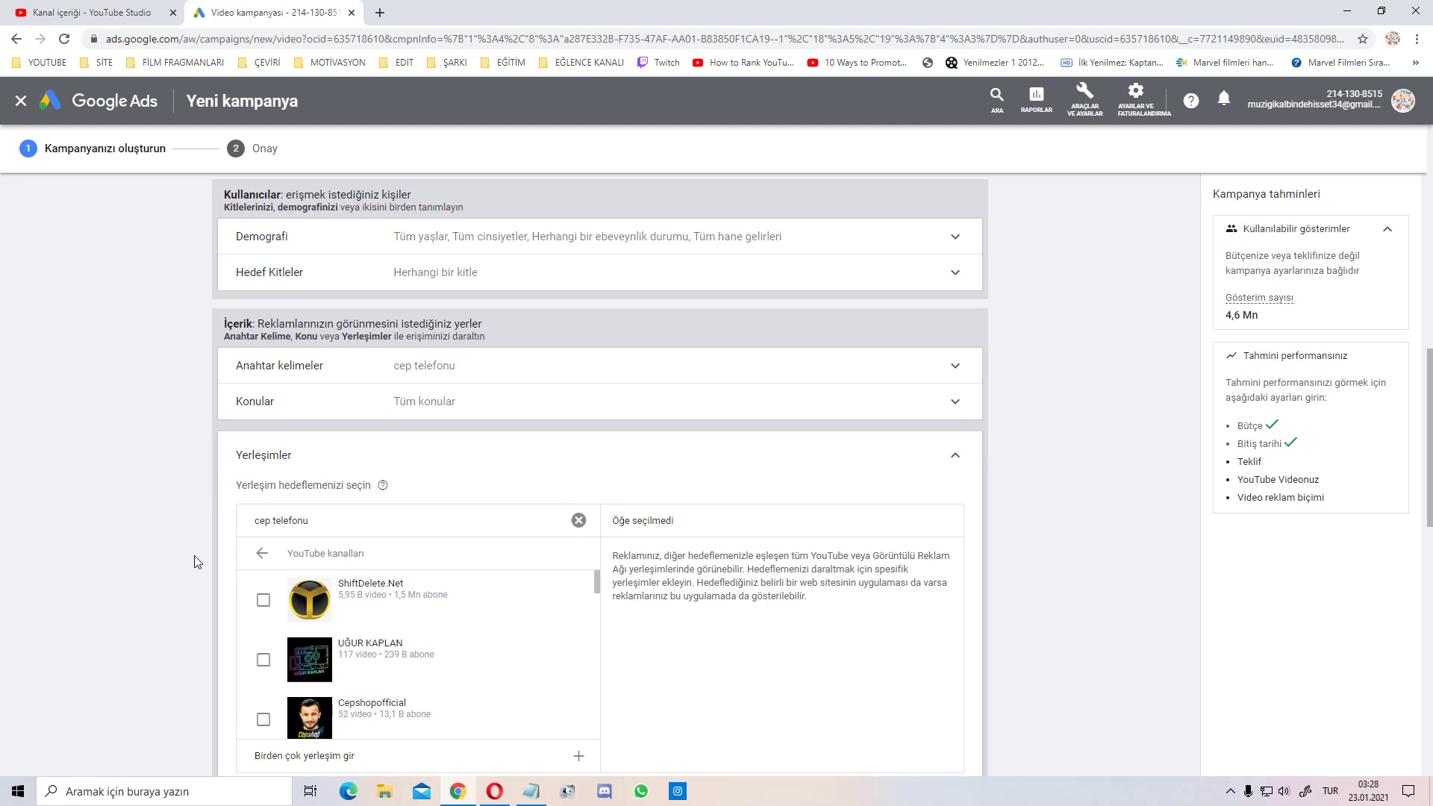
click(261, 553)
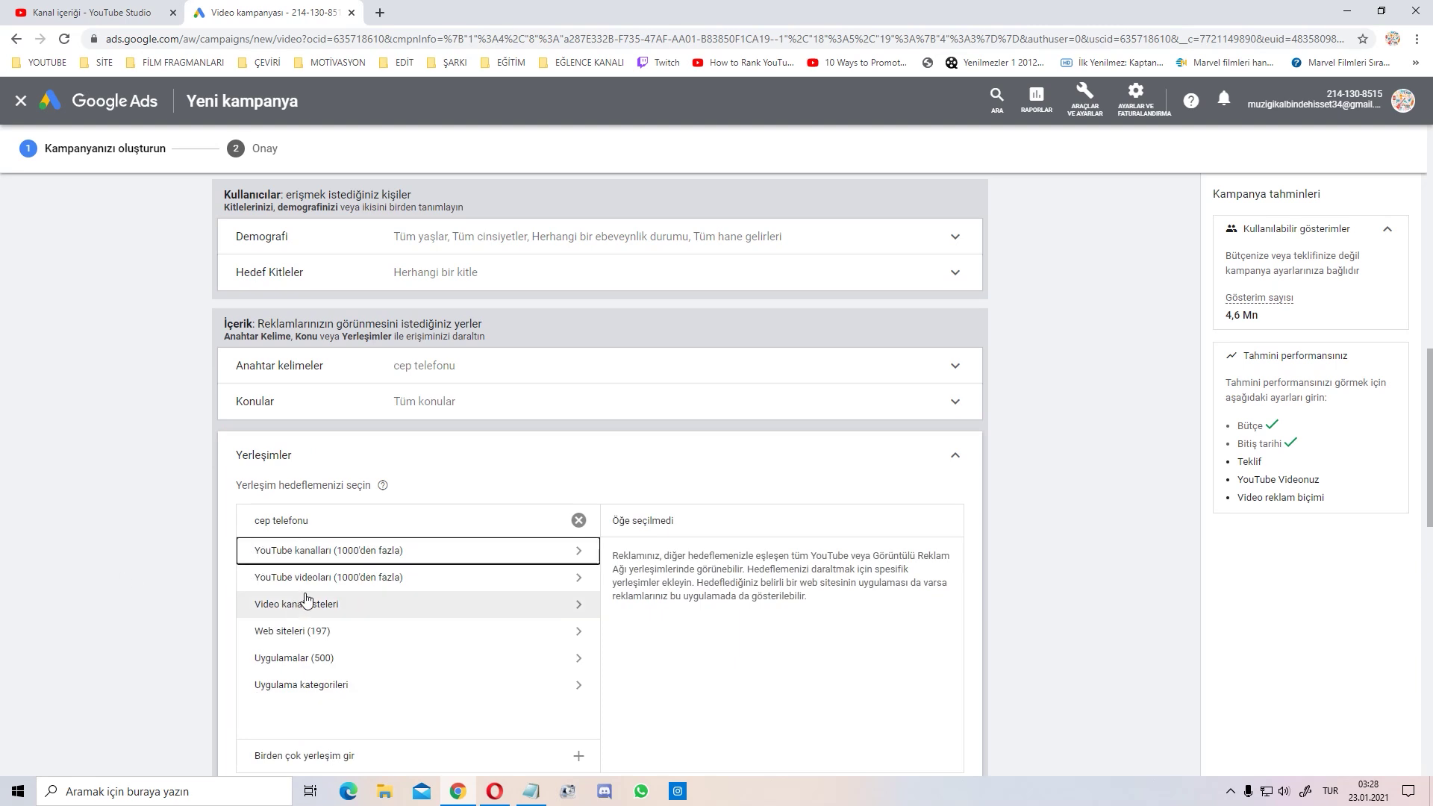
- Look through the YouTube video placements for "cep telefonu", clear the search and collapse the placements section without selecting any
click(323, 585)
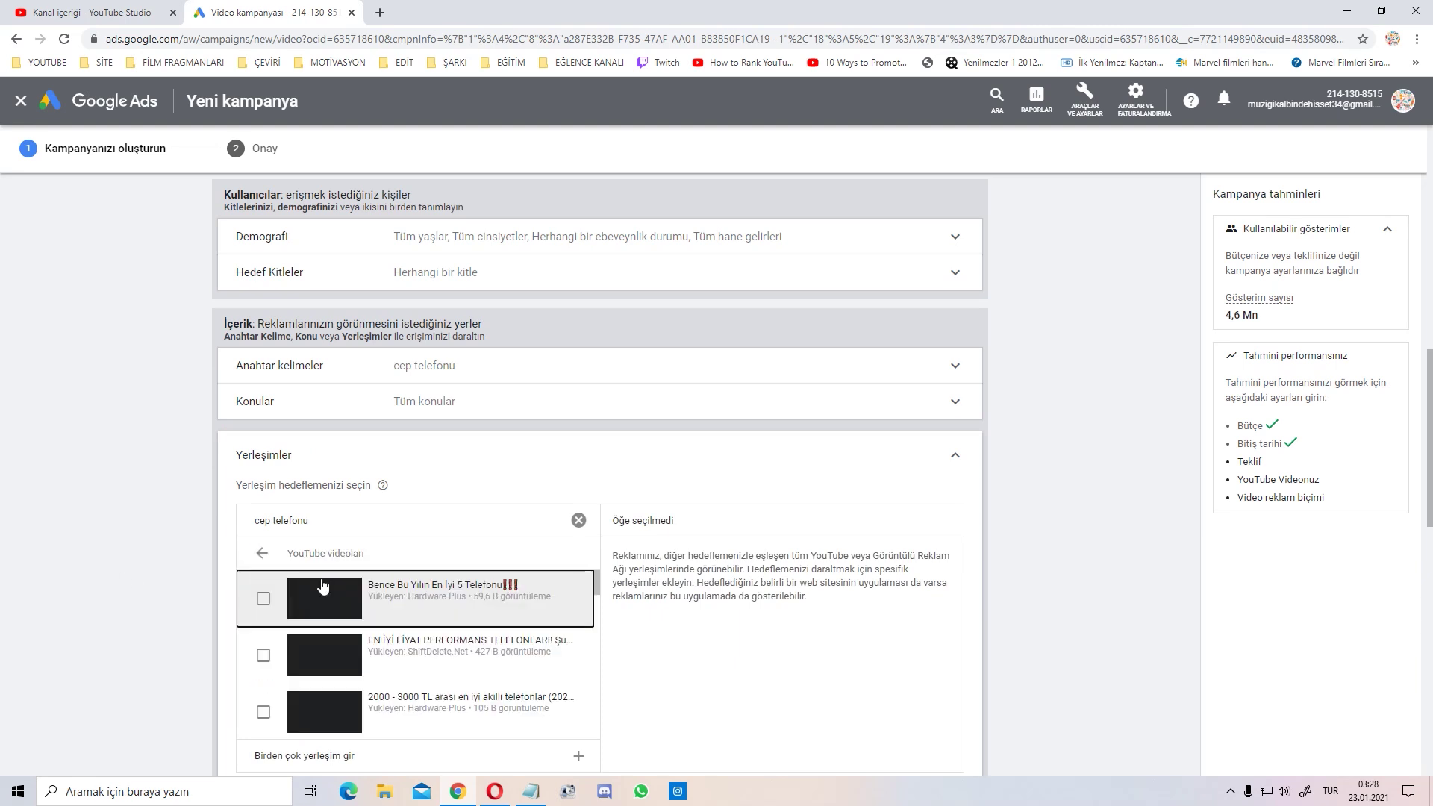
scroll(110, 606, down, 1)
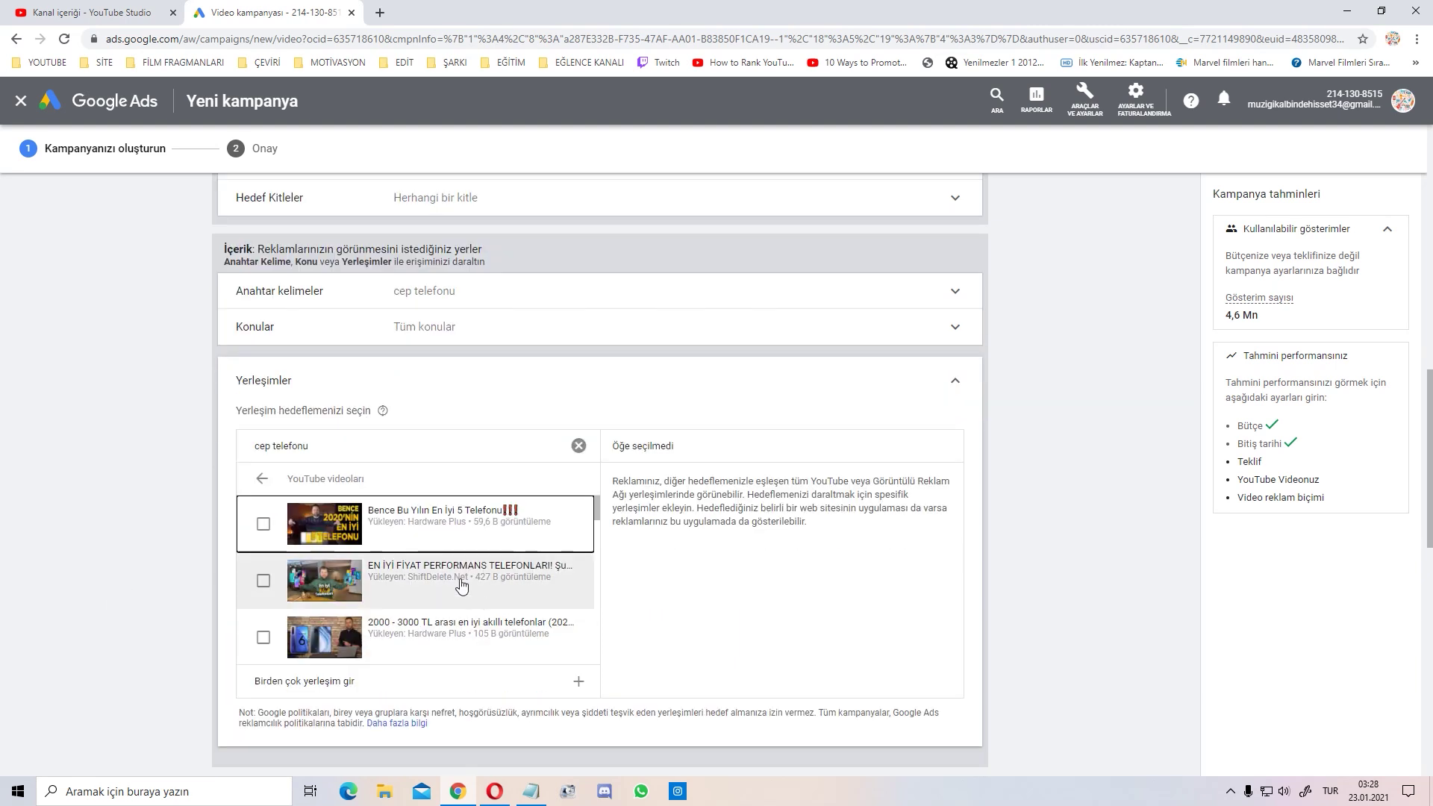
scroll(401, 569, down, 1)
scroll(401, 569, up, 1)
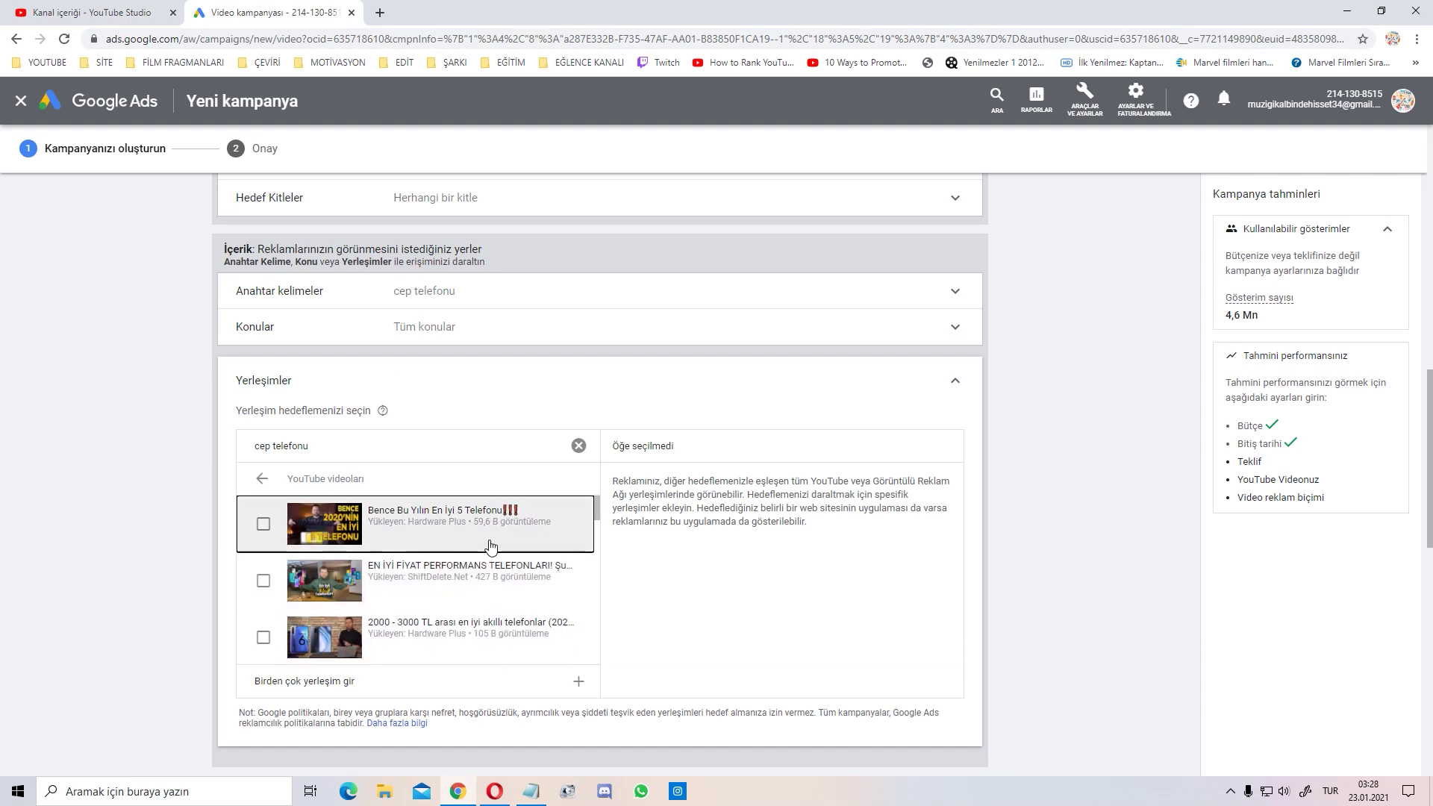
scroll(384, 567, down, 1)
scroll(383, 567, up, 1)
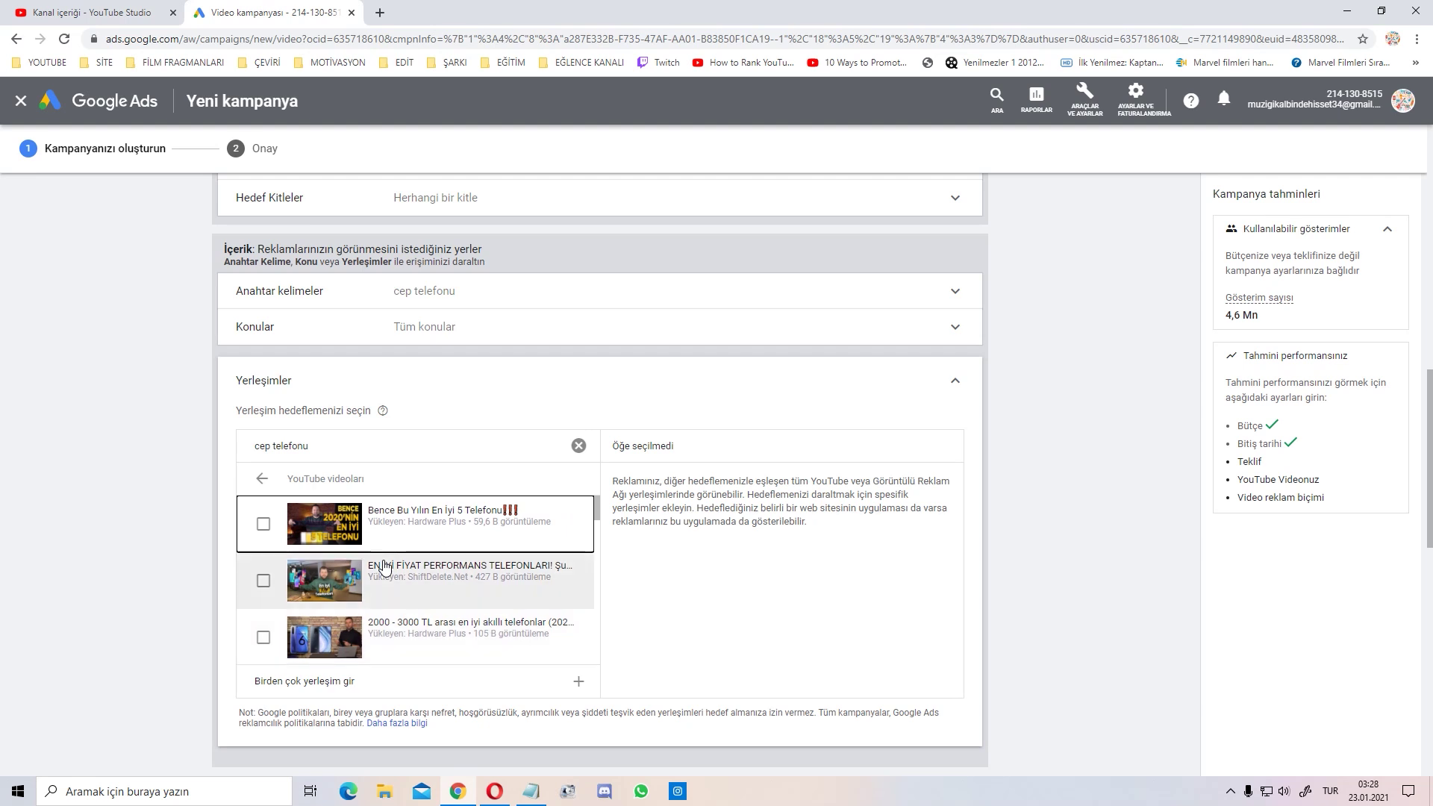
click(261, 478)
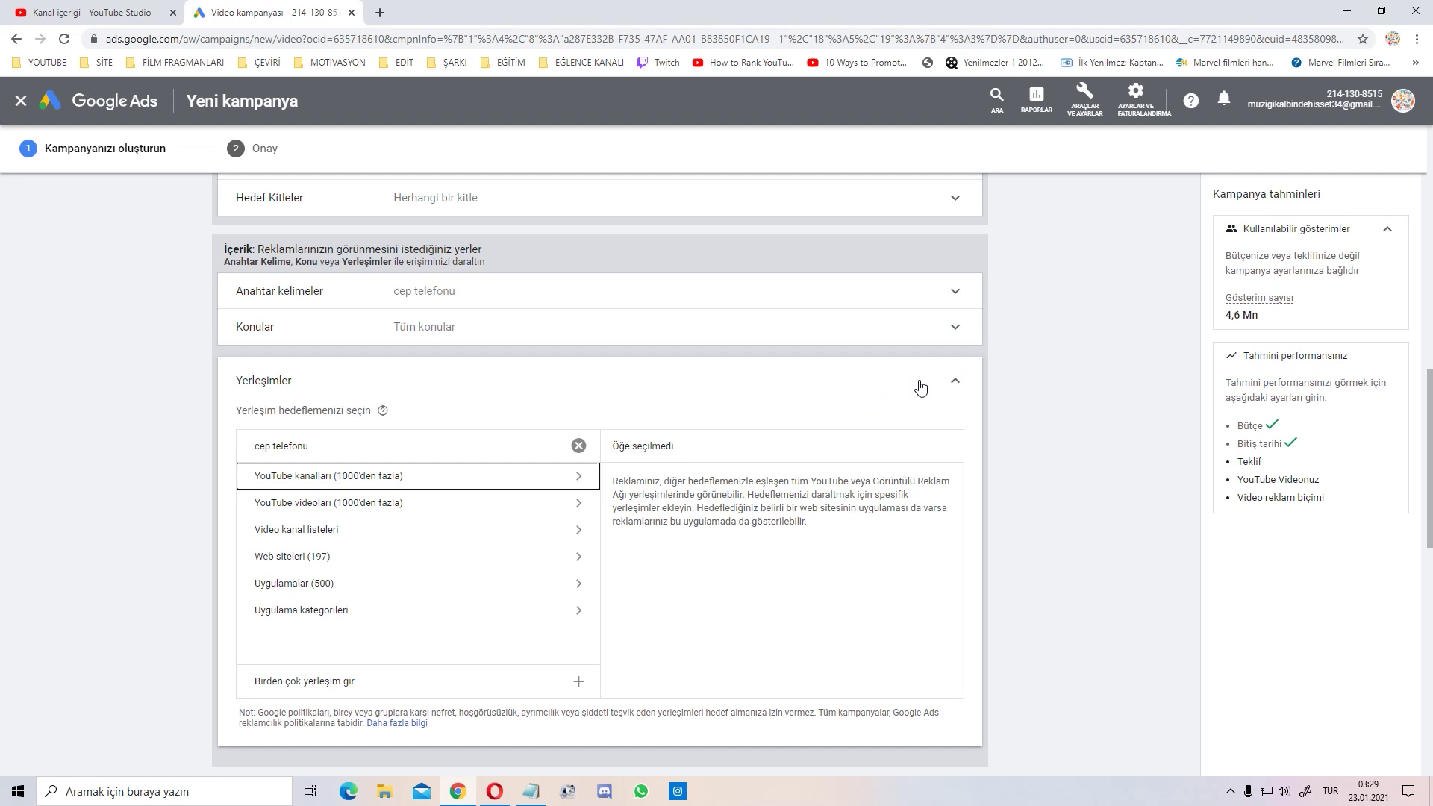
click(580, 448)
click(957, 396)
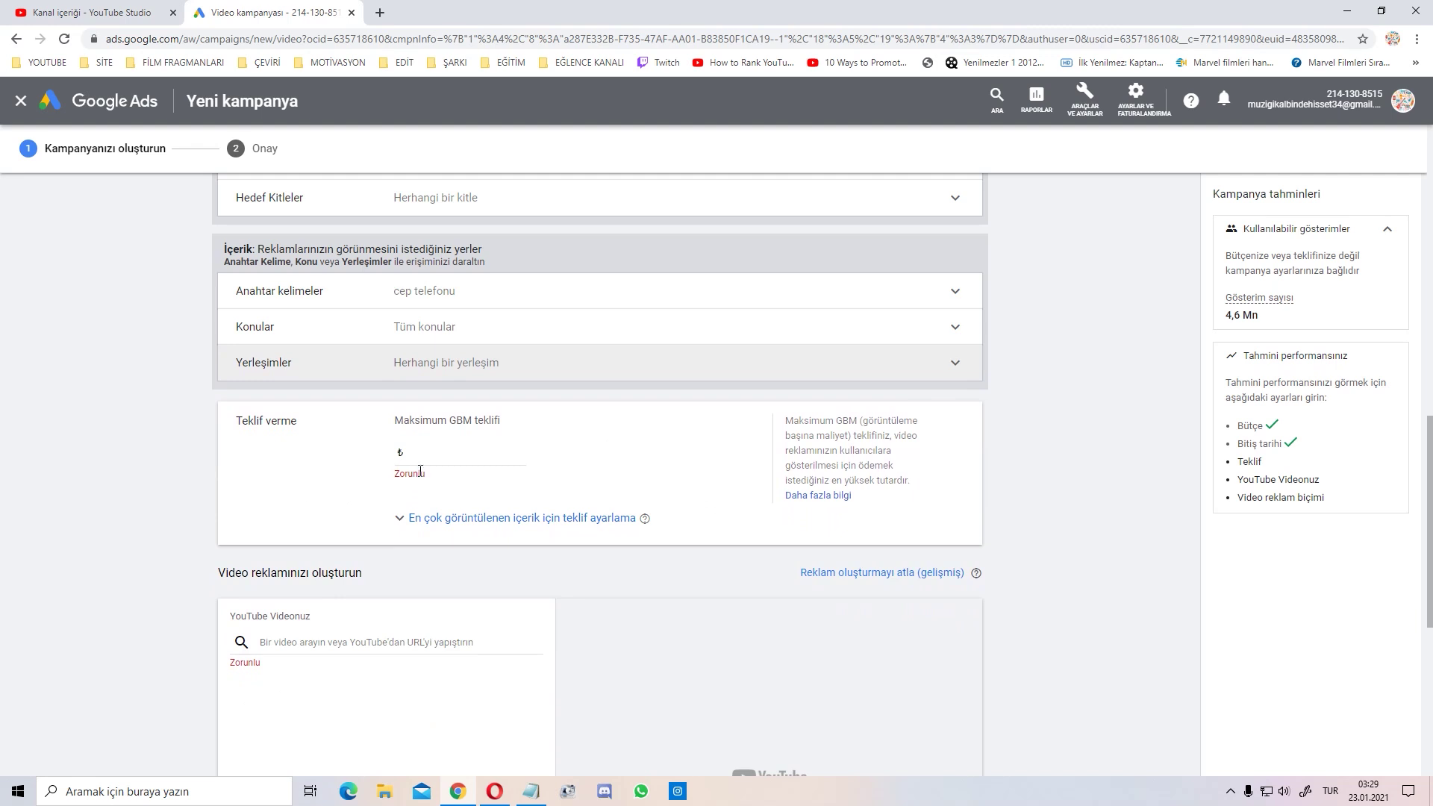
- Set the ad group's maximum cost-per-view (GBM) bid to ₺0,15
click(439, 462)
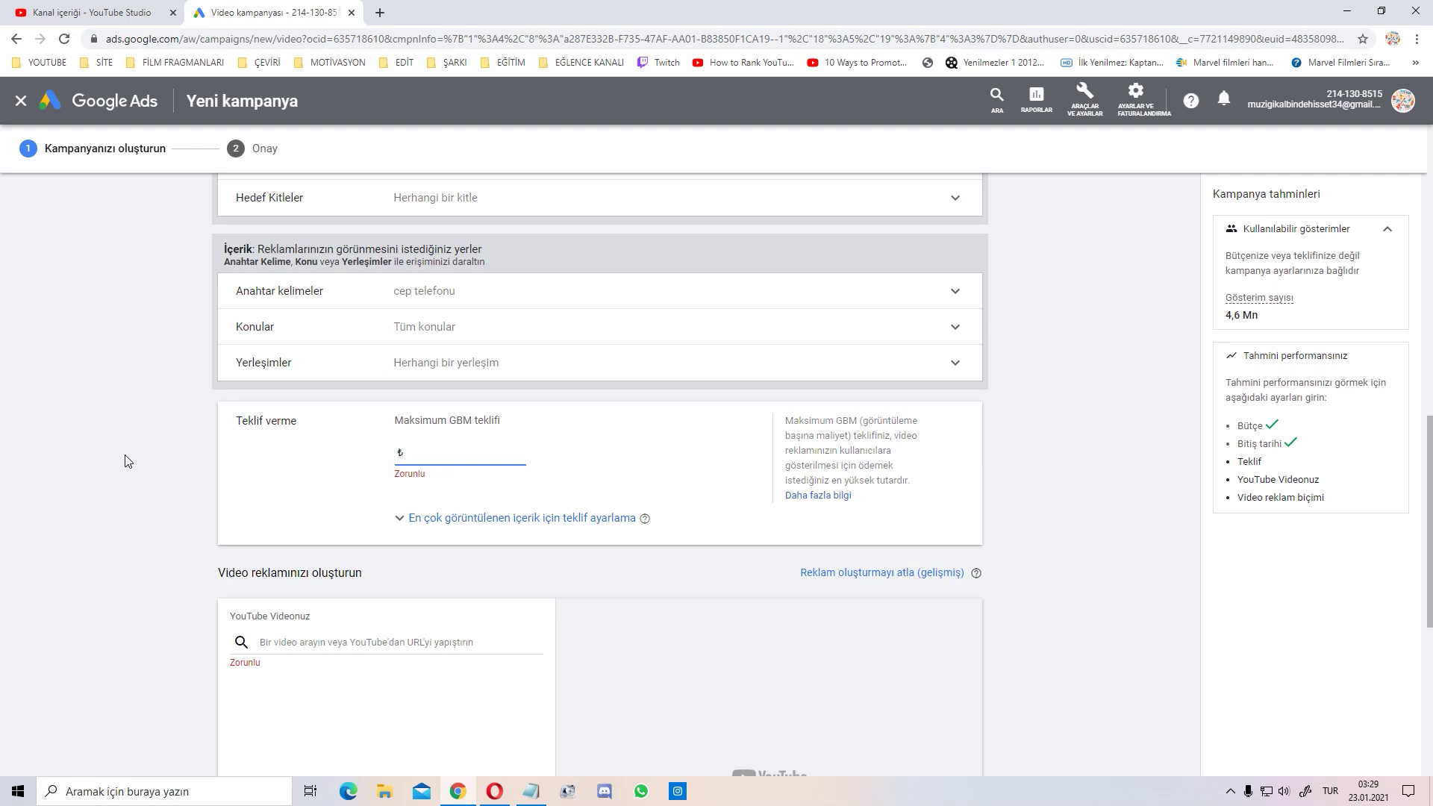
text(01)
key(BackSpace)
text(5)
click(124, 459)
- Add a 20% bid adjustment for the most viewed content and review the campaign settings
click(448, 531)
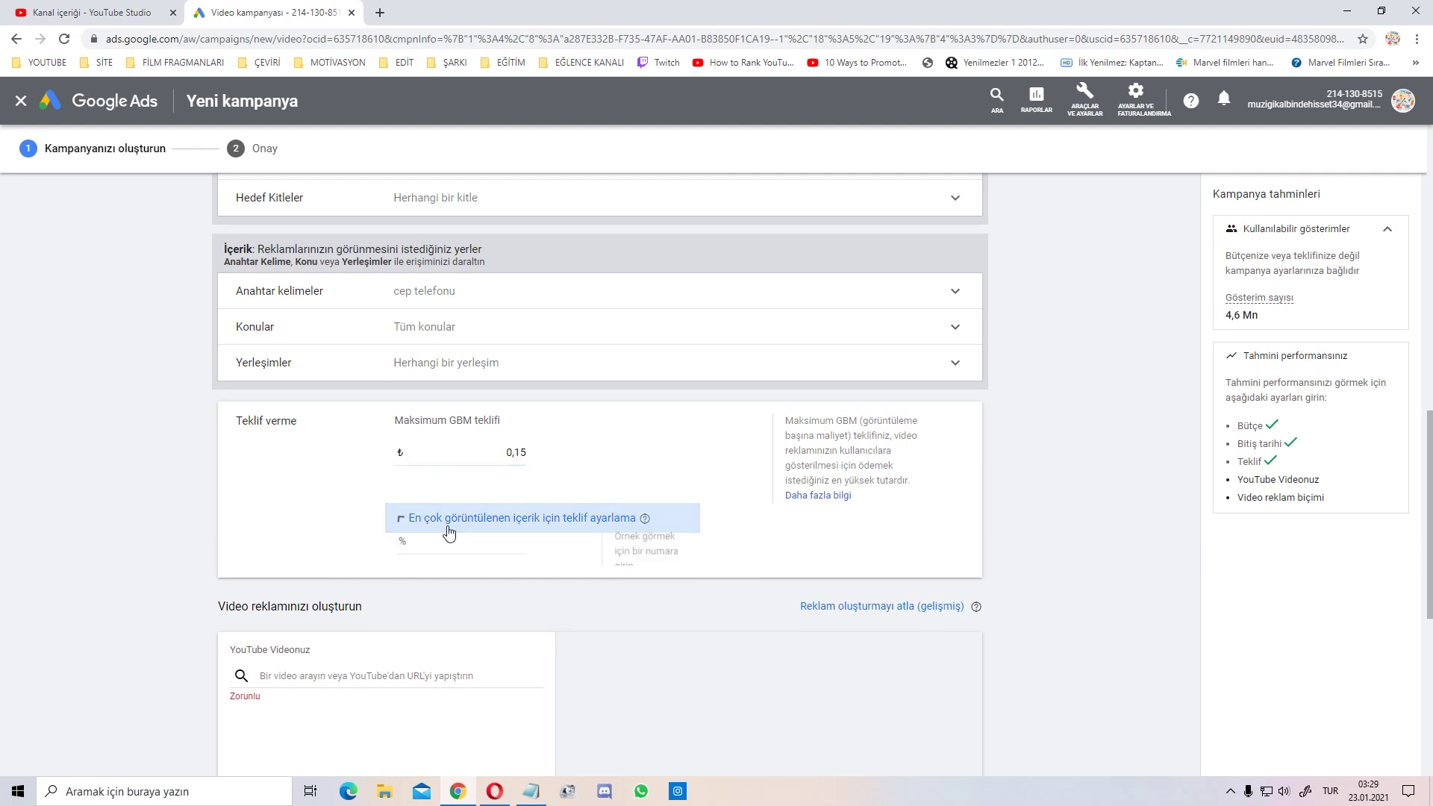
click(511, 554)
text(20)
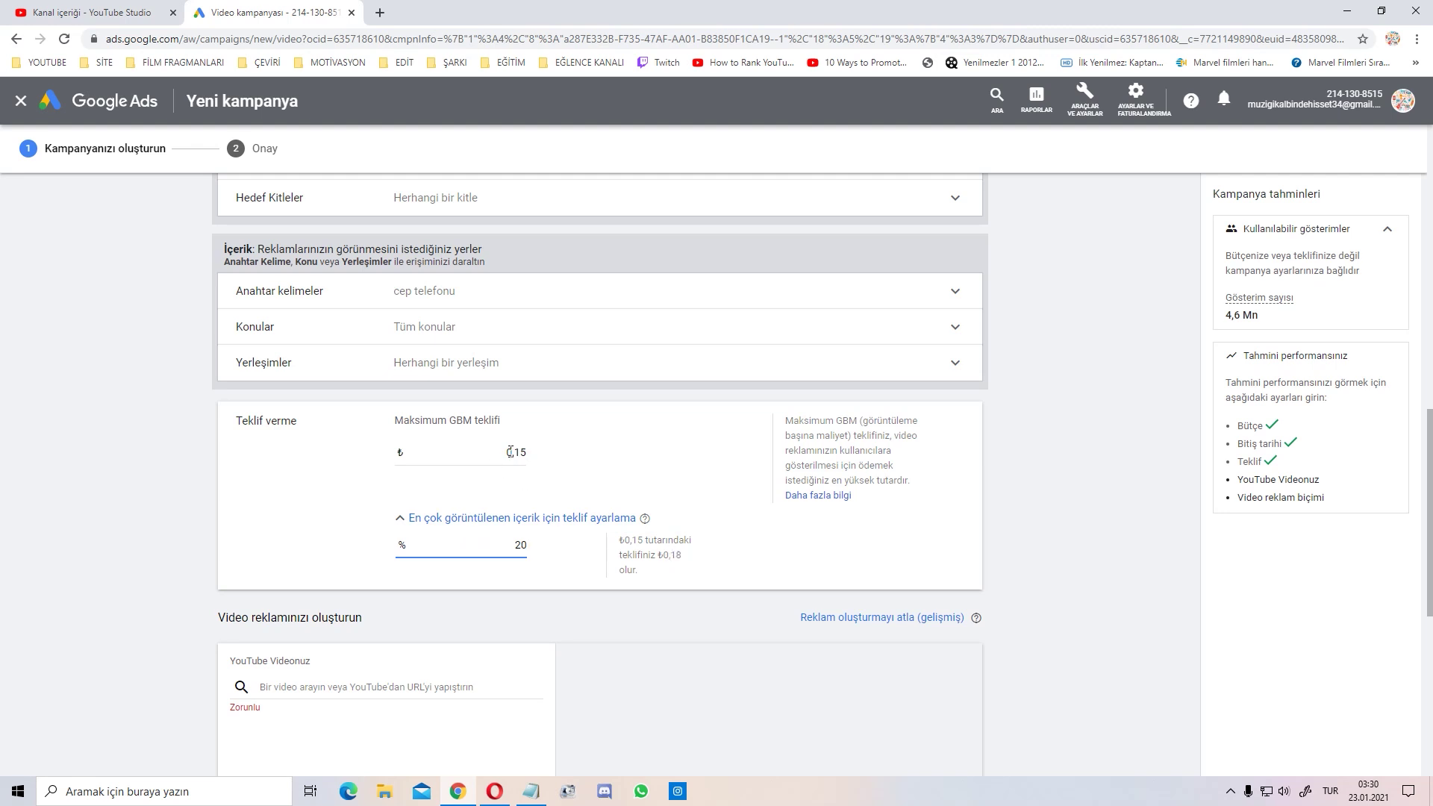
scroll(186, 576, up, 10)
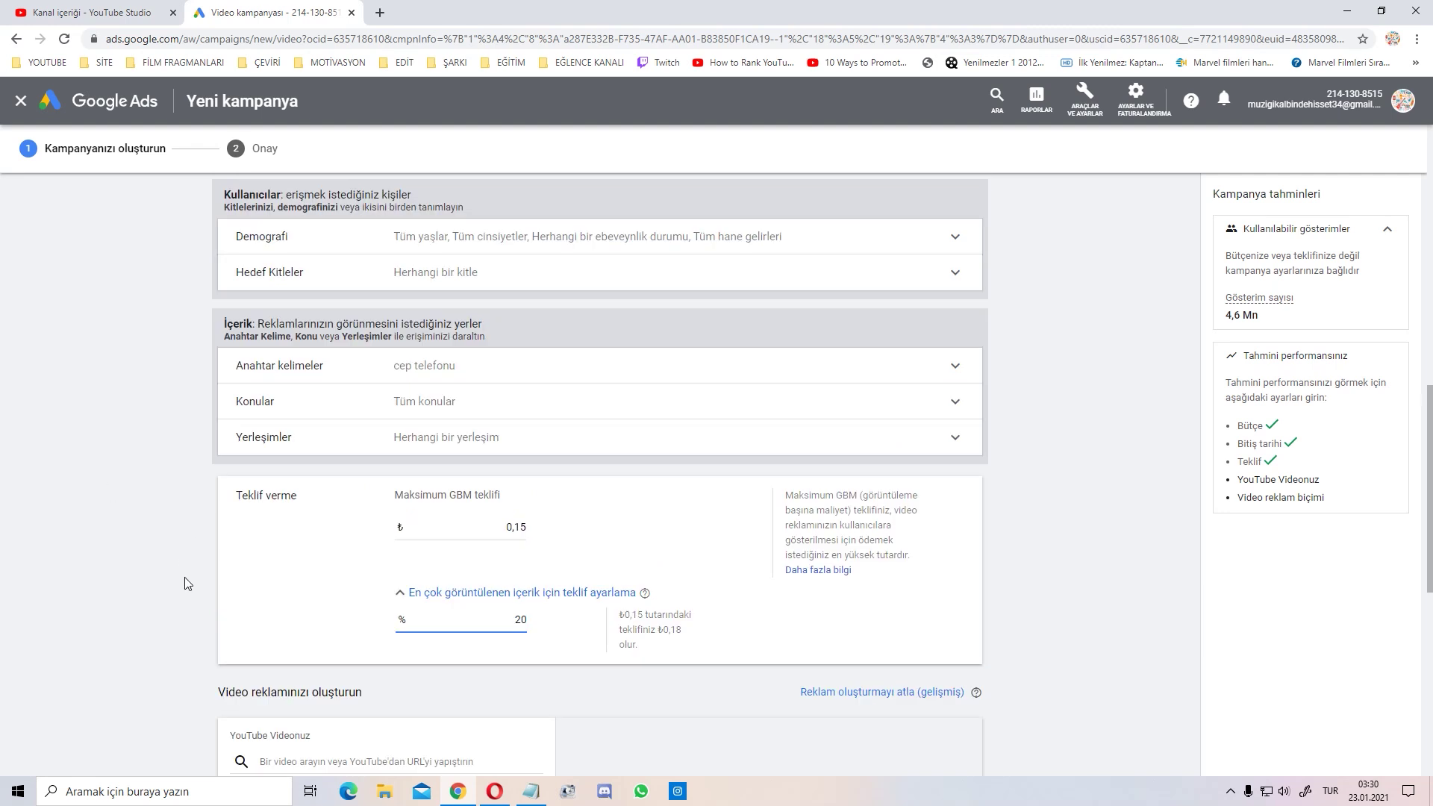
scroll(88, 584, up, 2)
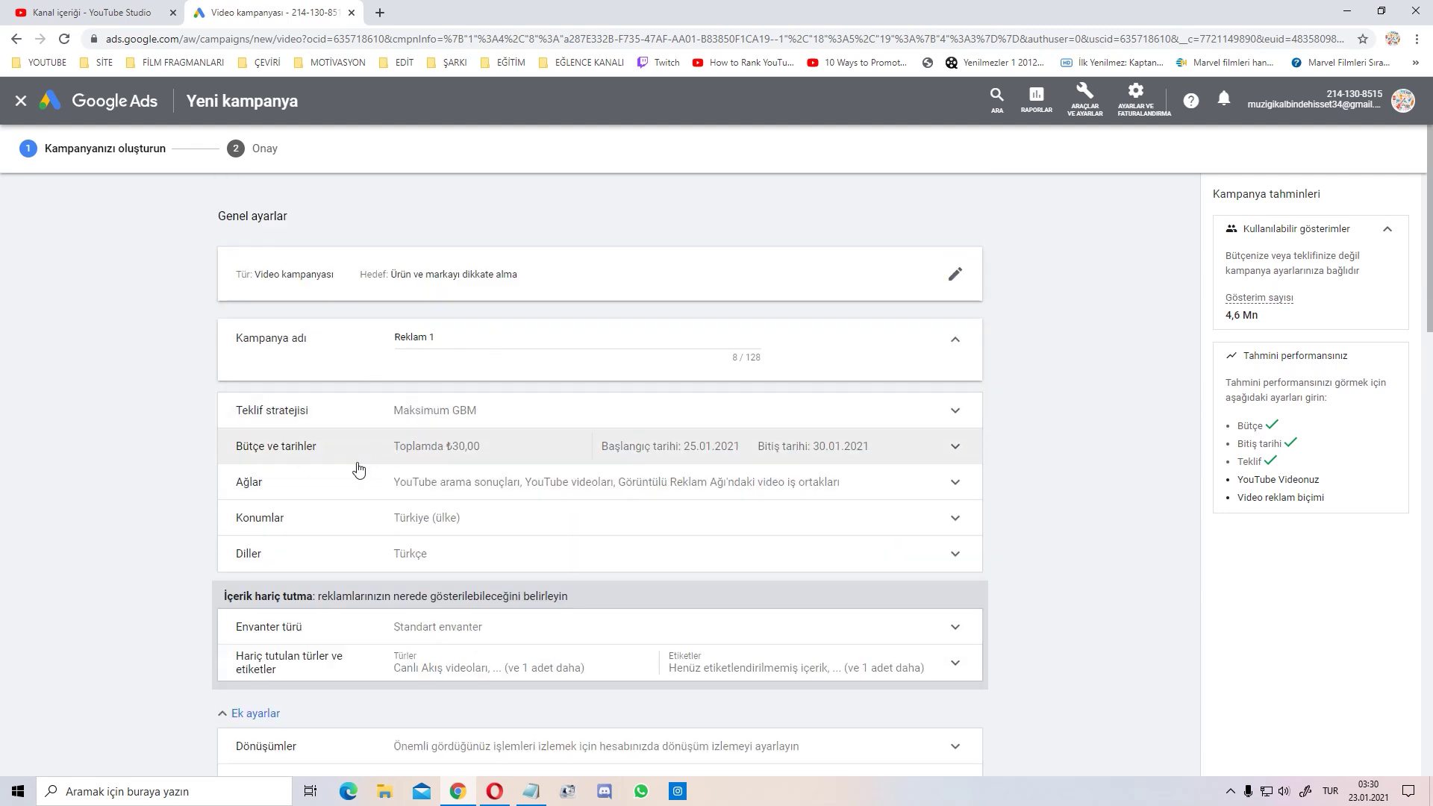
scroll(285, 466, down, 12)
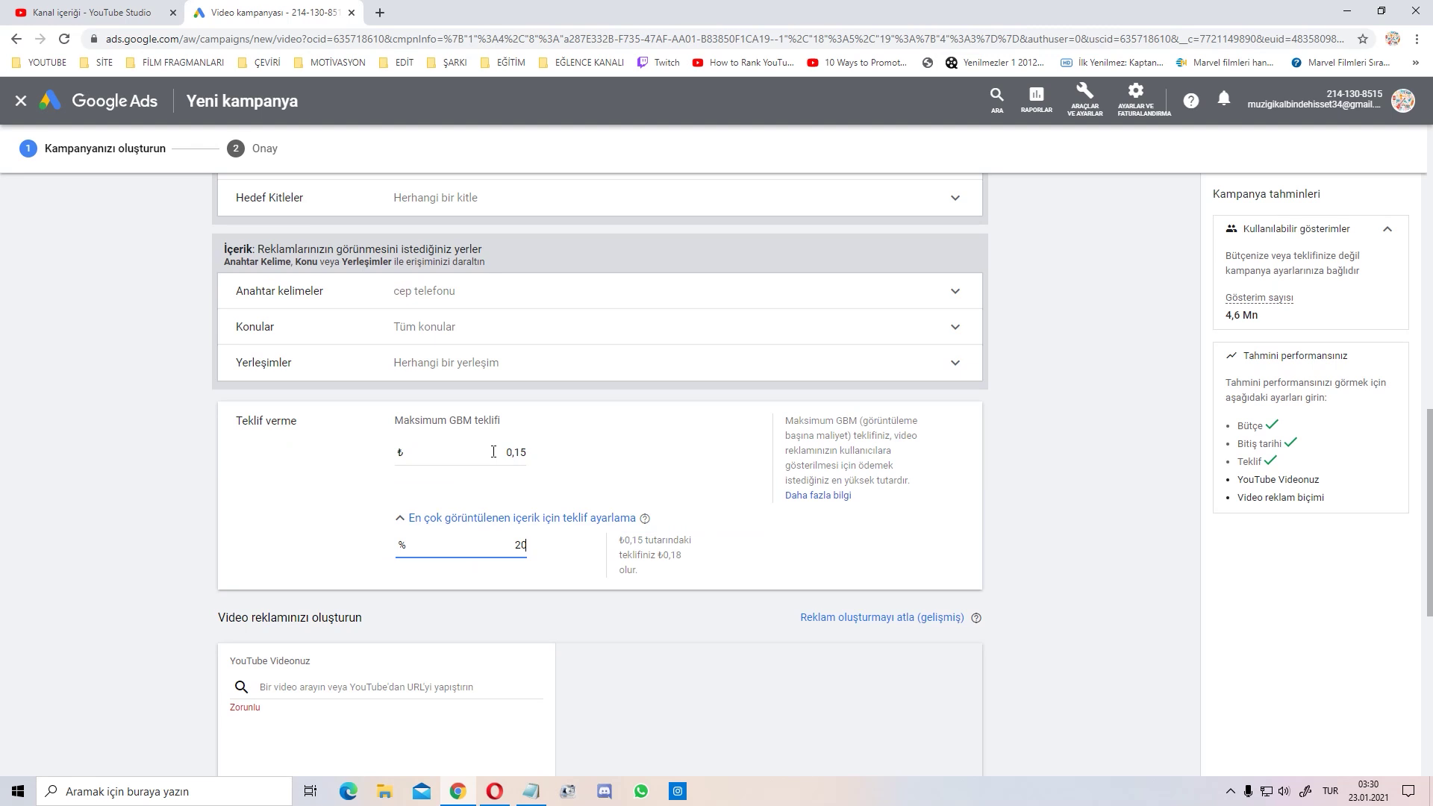
scroll(493, 451, down, 2)
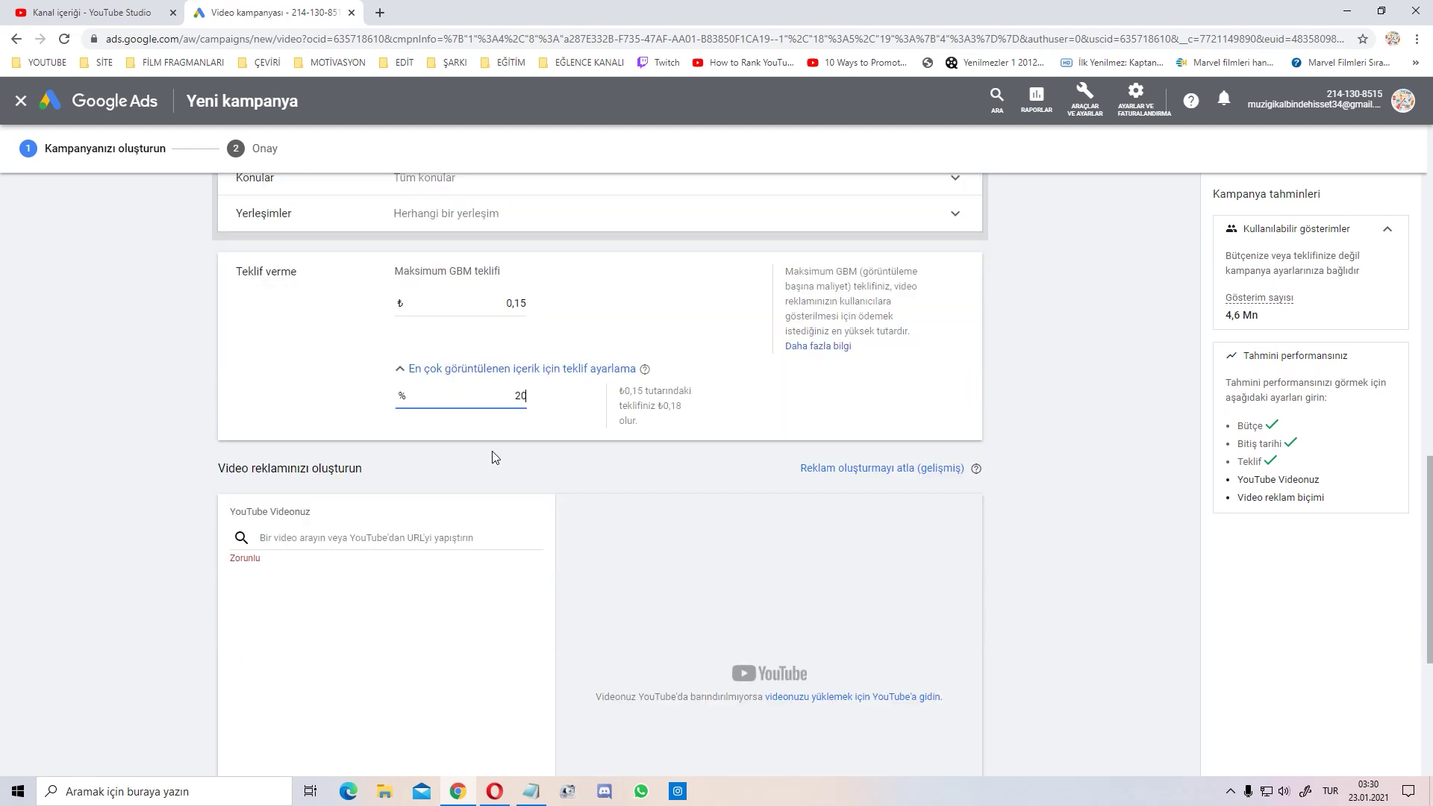
click(157, 522)
- Switch to YouTube Studio, open the details of the newest video in the channel content and copy its video link
scroll(158, 523, down, 2)
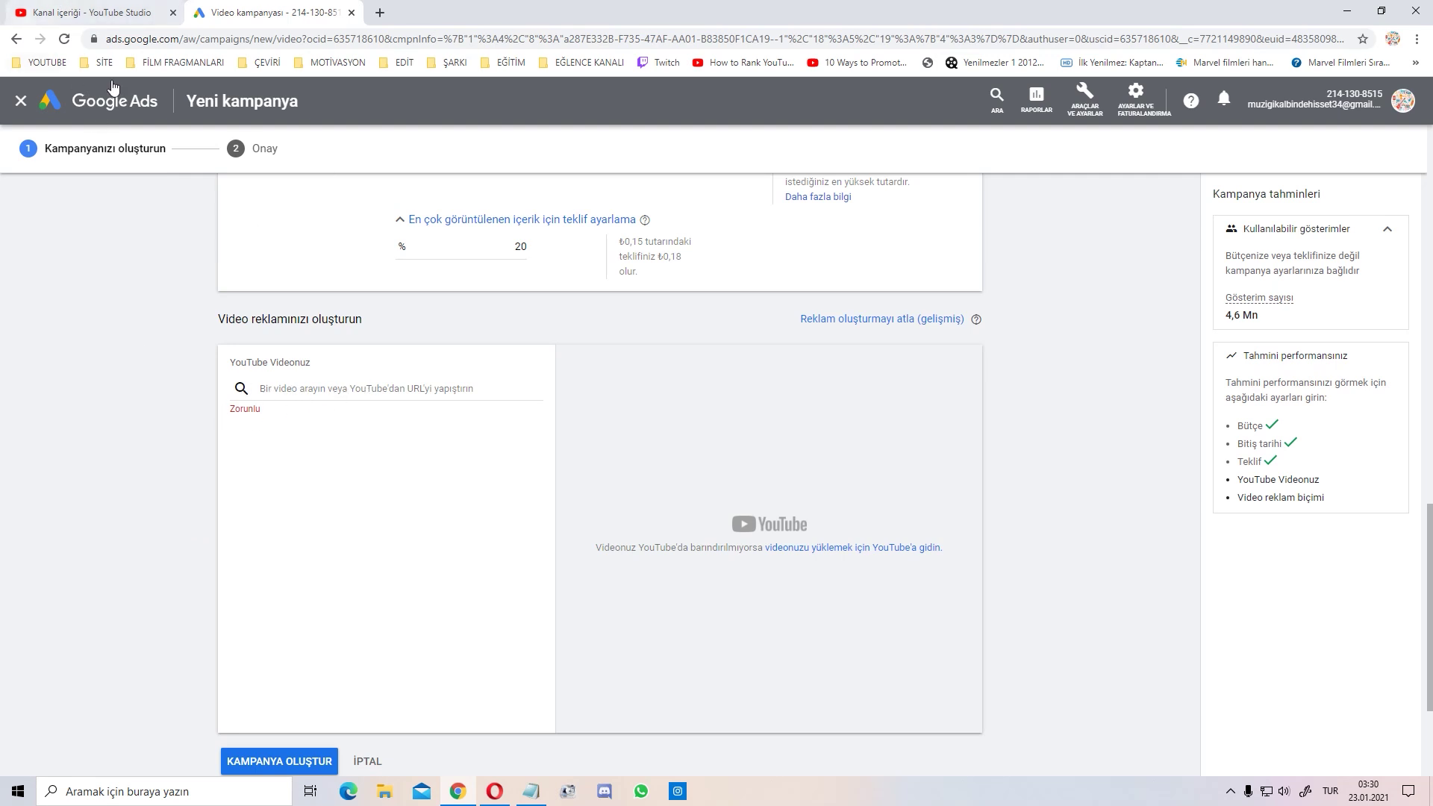
click(89, 13)
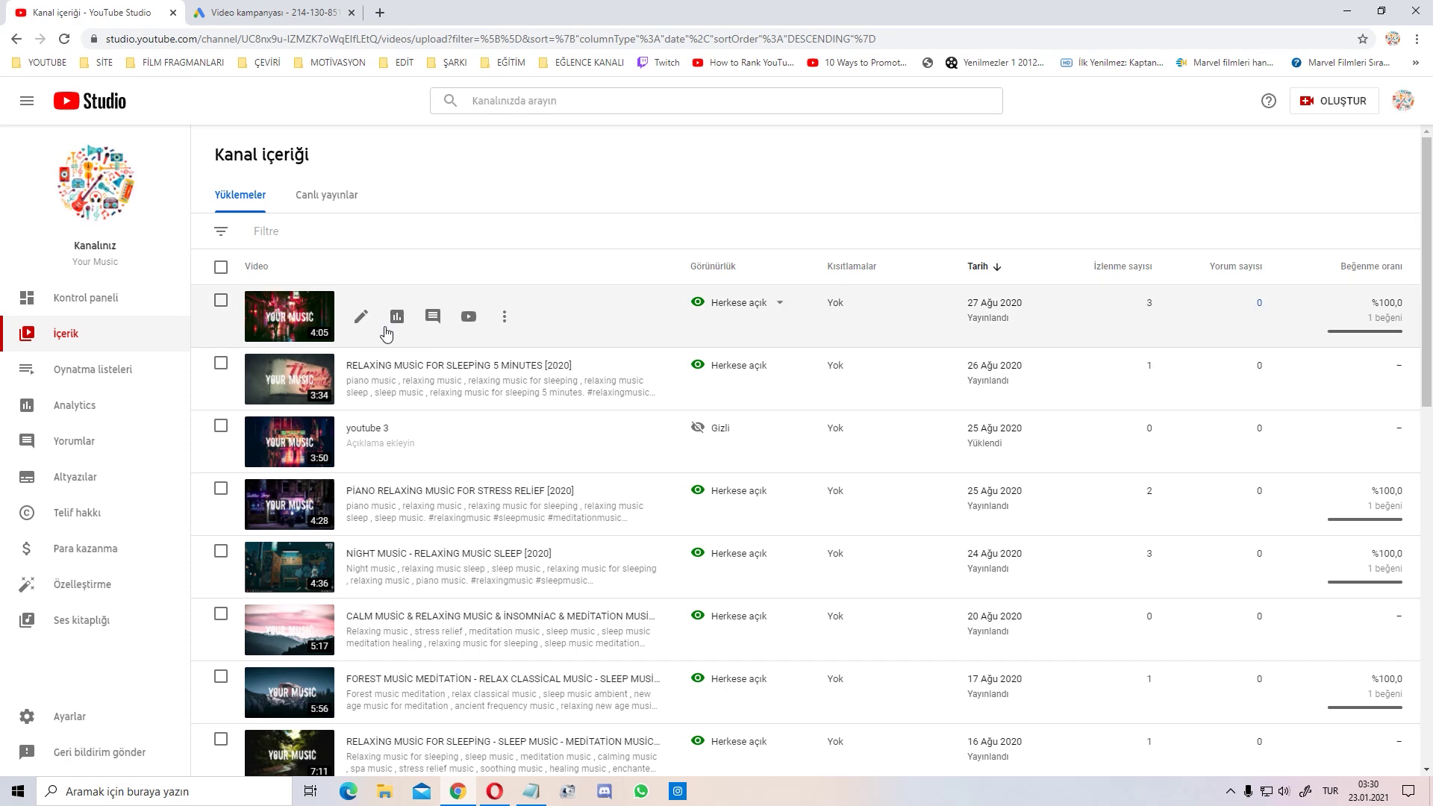
click(364, 317)
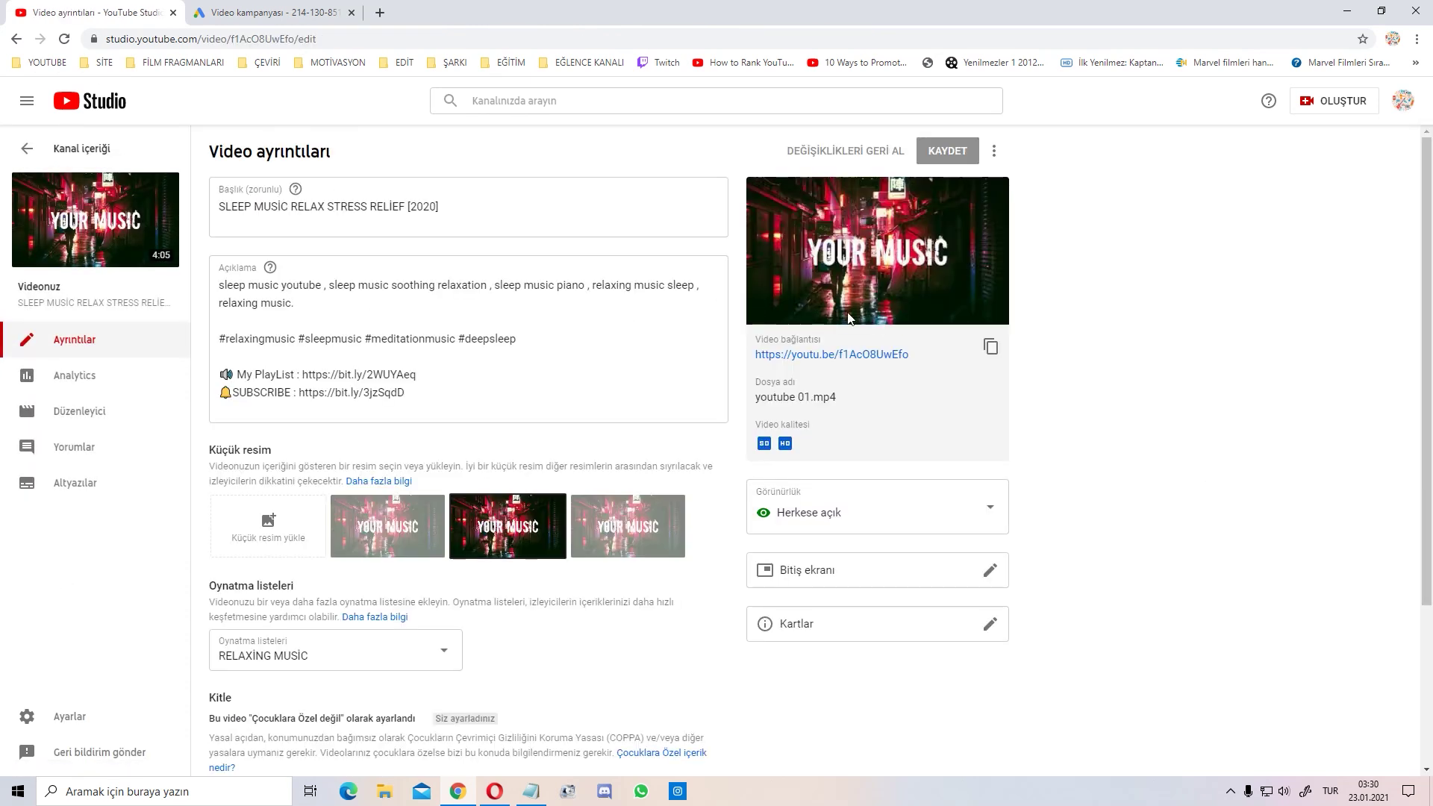
click(996, 355)
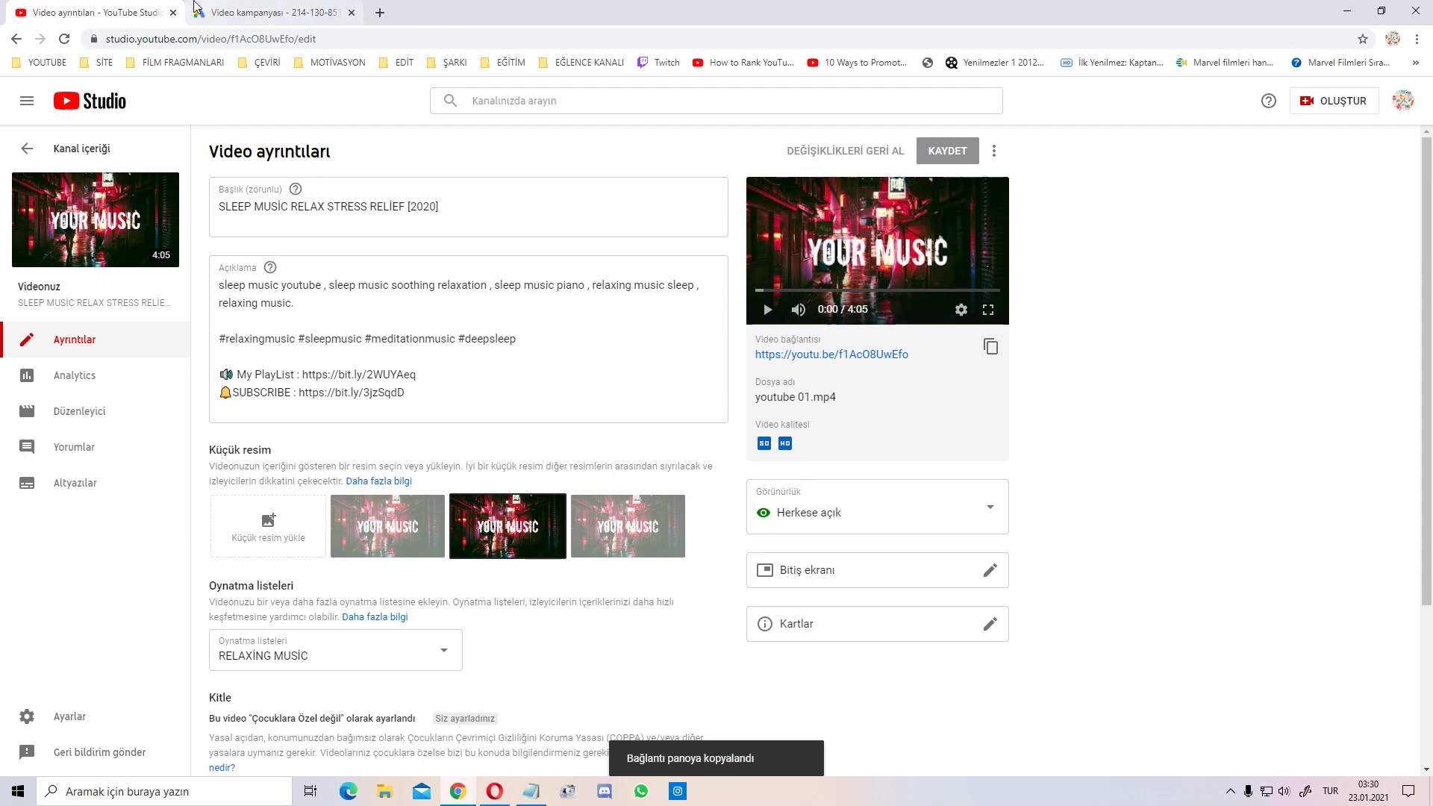
- Return to Google Ads and paste the copied video link as the YouTube video for the ad
click(270, 12)
click(298, 386)
key(ctrl+v)
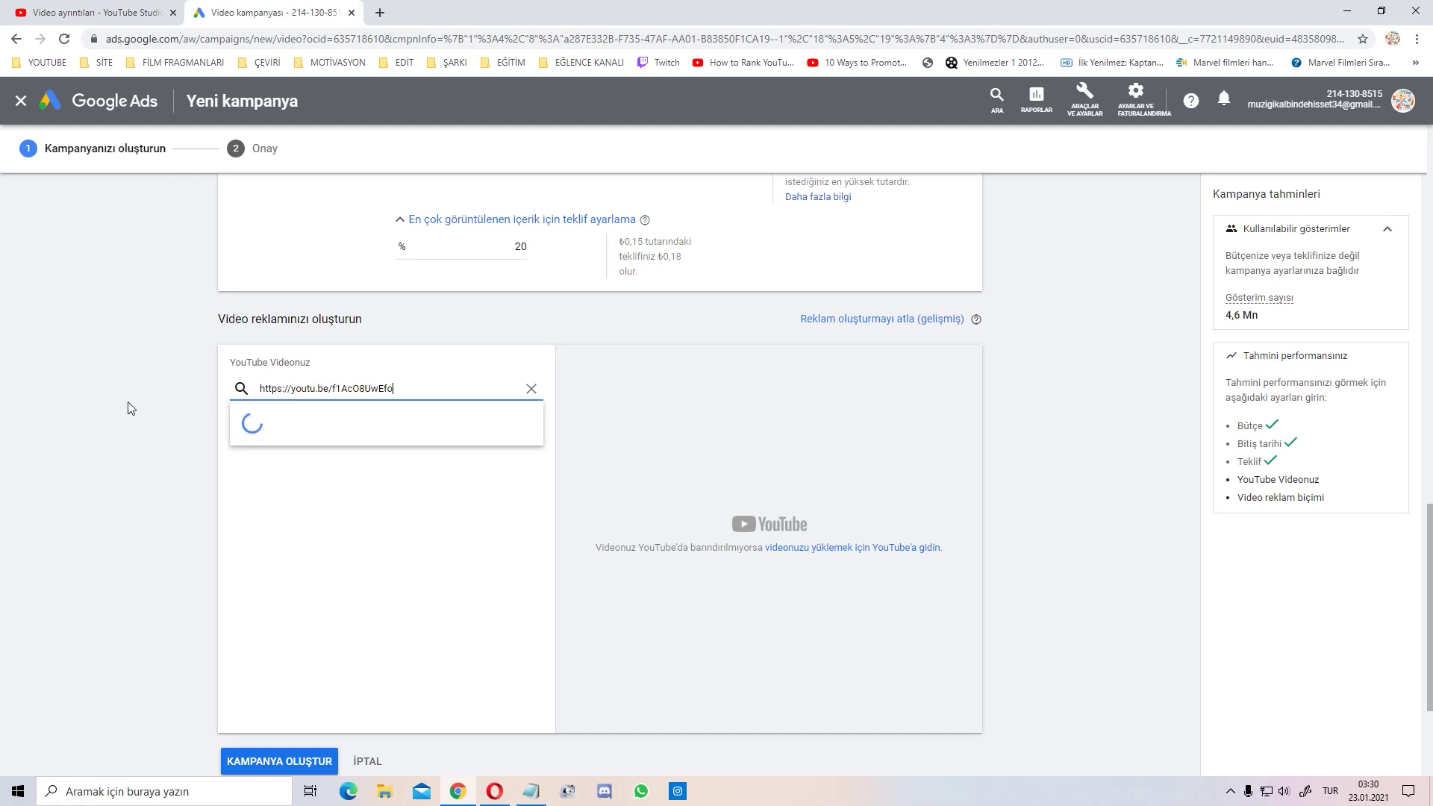
scroll(179, 451, down, 1)
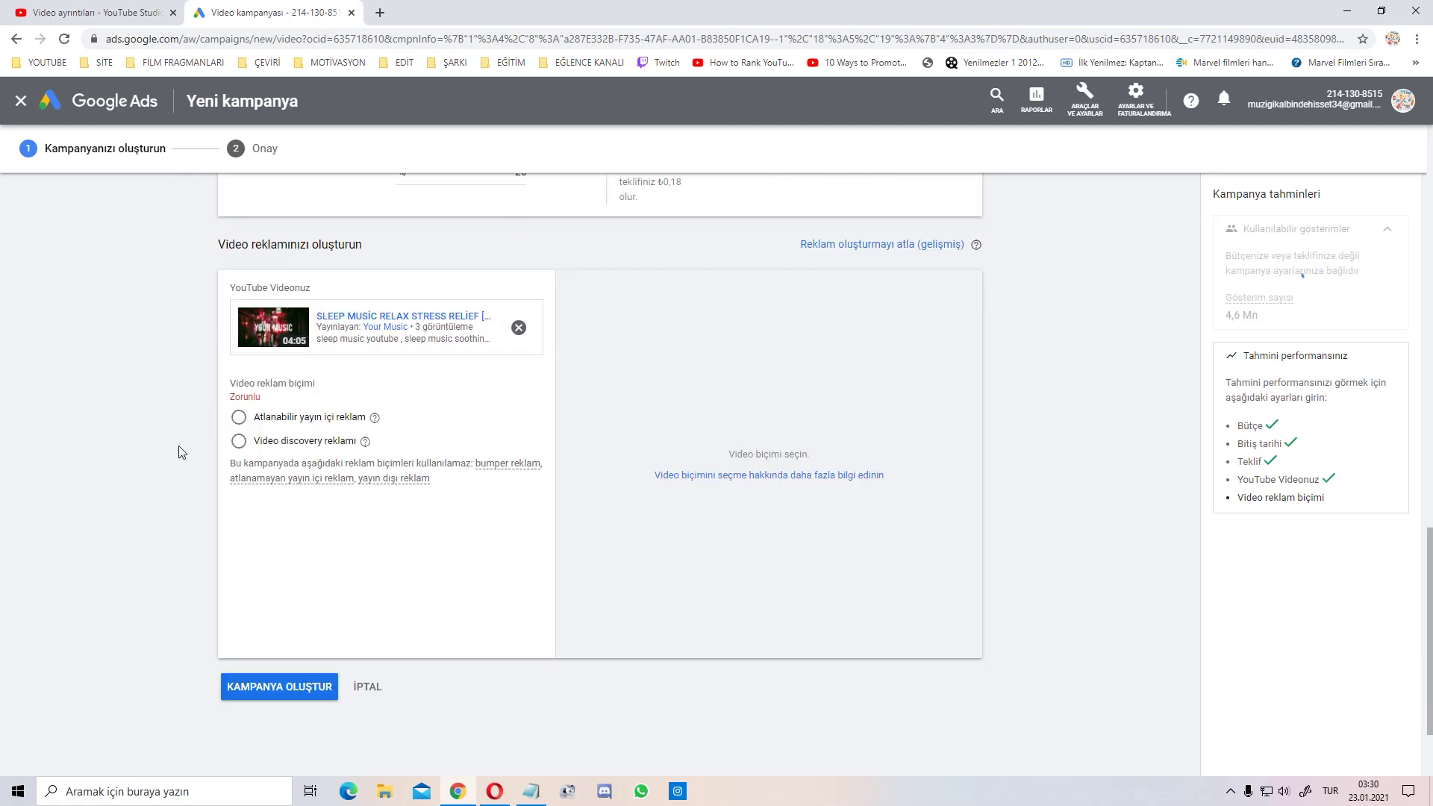
- Preview the video discovery format for desktop and mobile, and choose the skippable in-stream ad format (Atlanabilir yayın içi reklam)
click(312, 425)
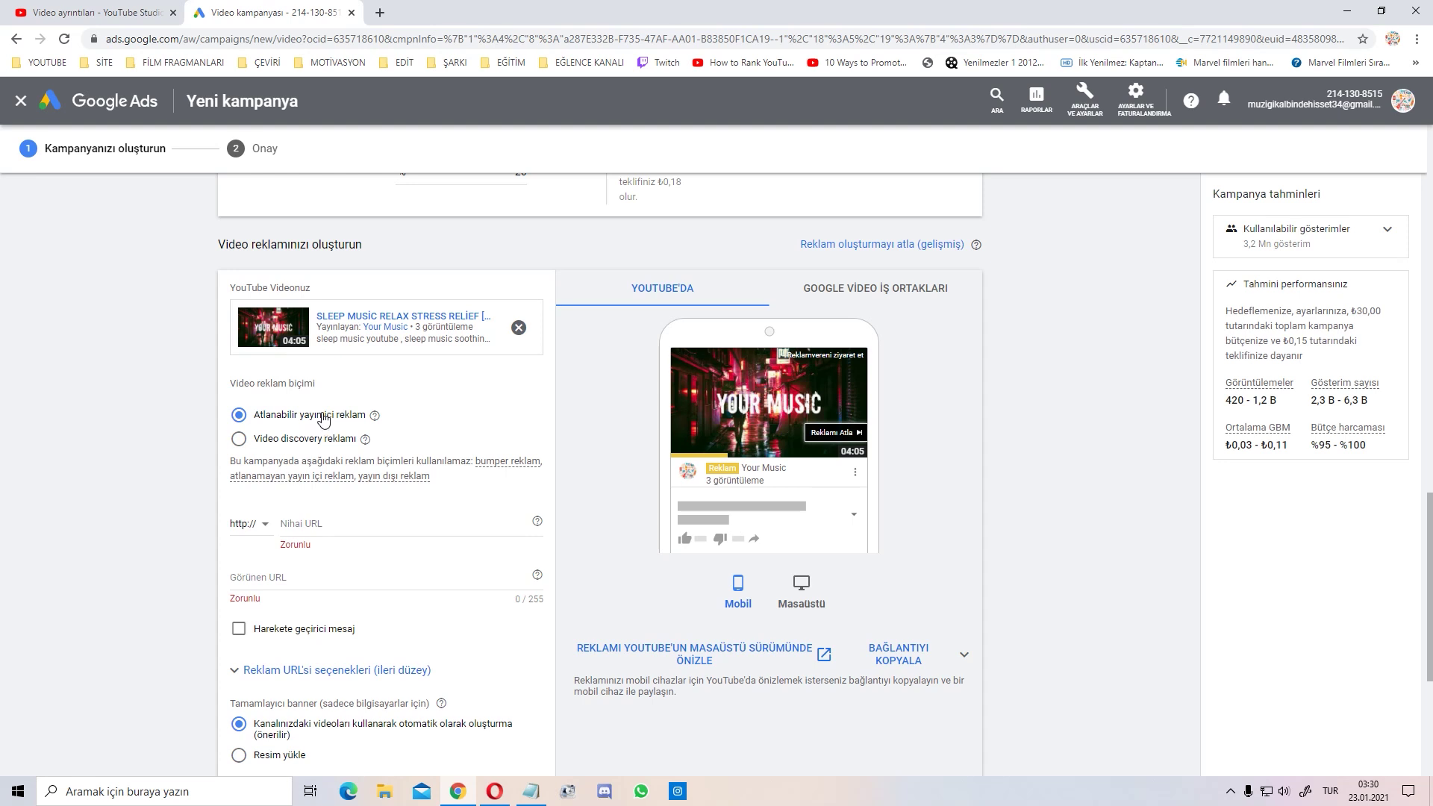
click(302, 442)
click(802, 590)
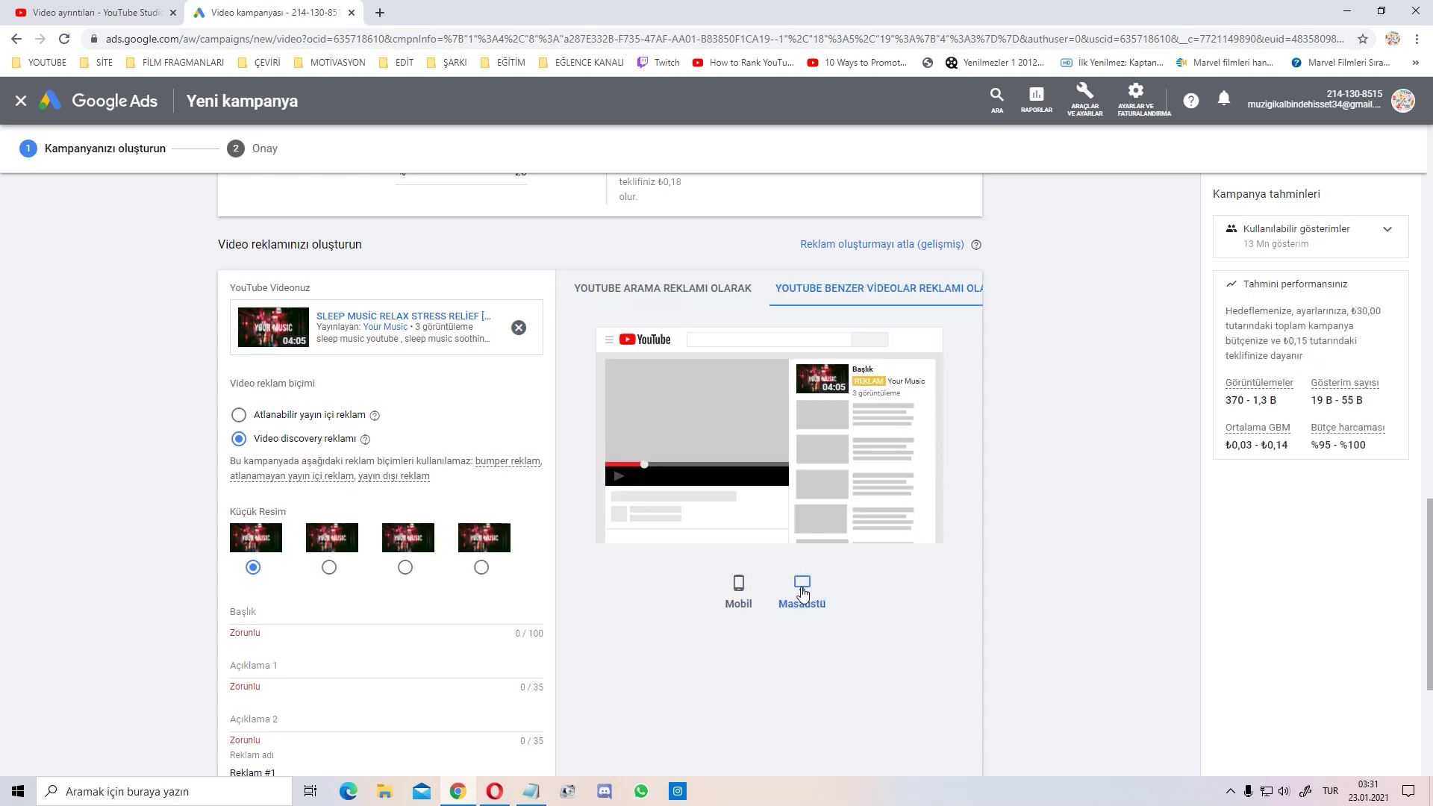
click(757, 595)
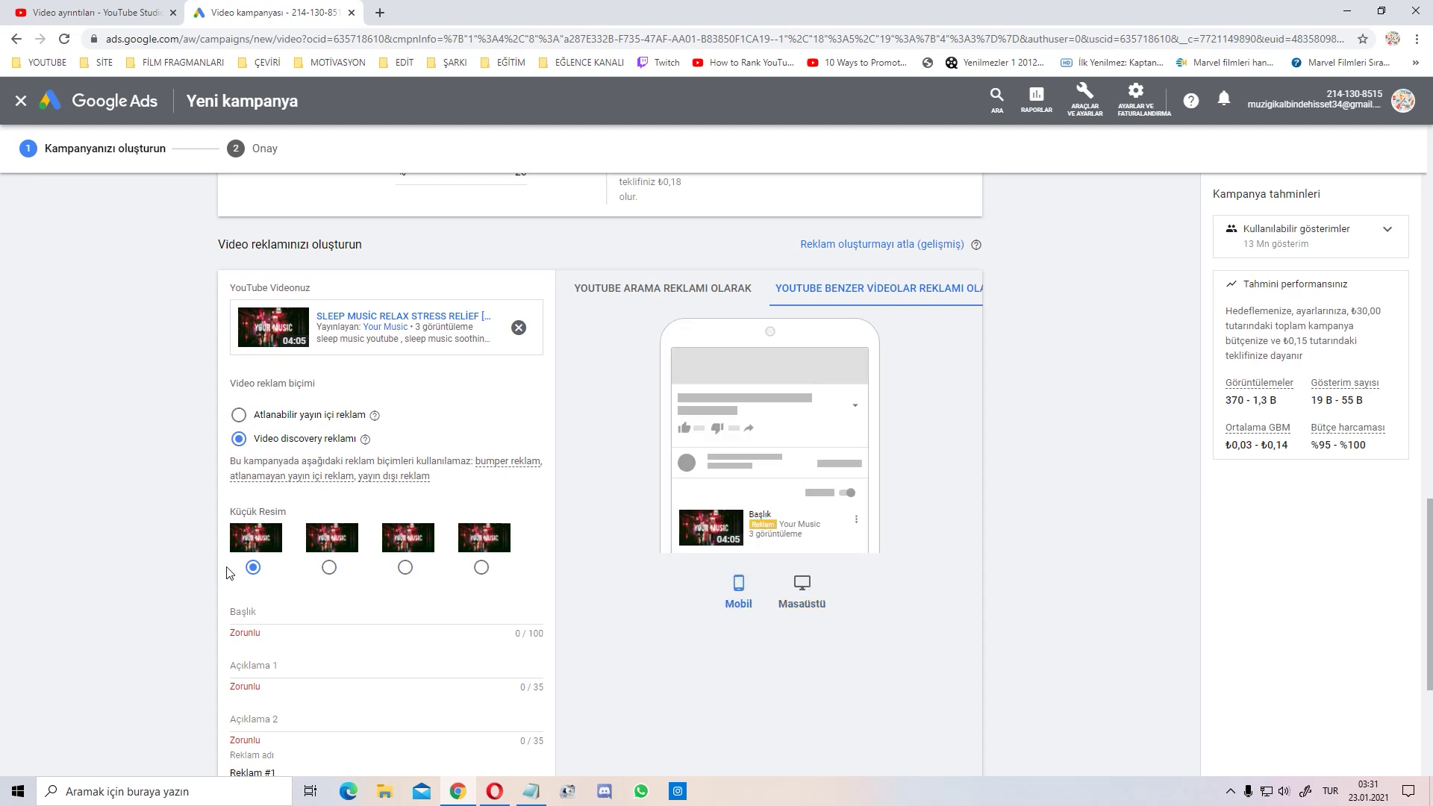
click(305, 423)
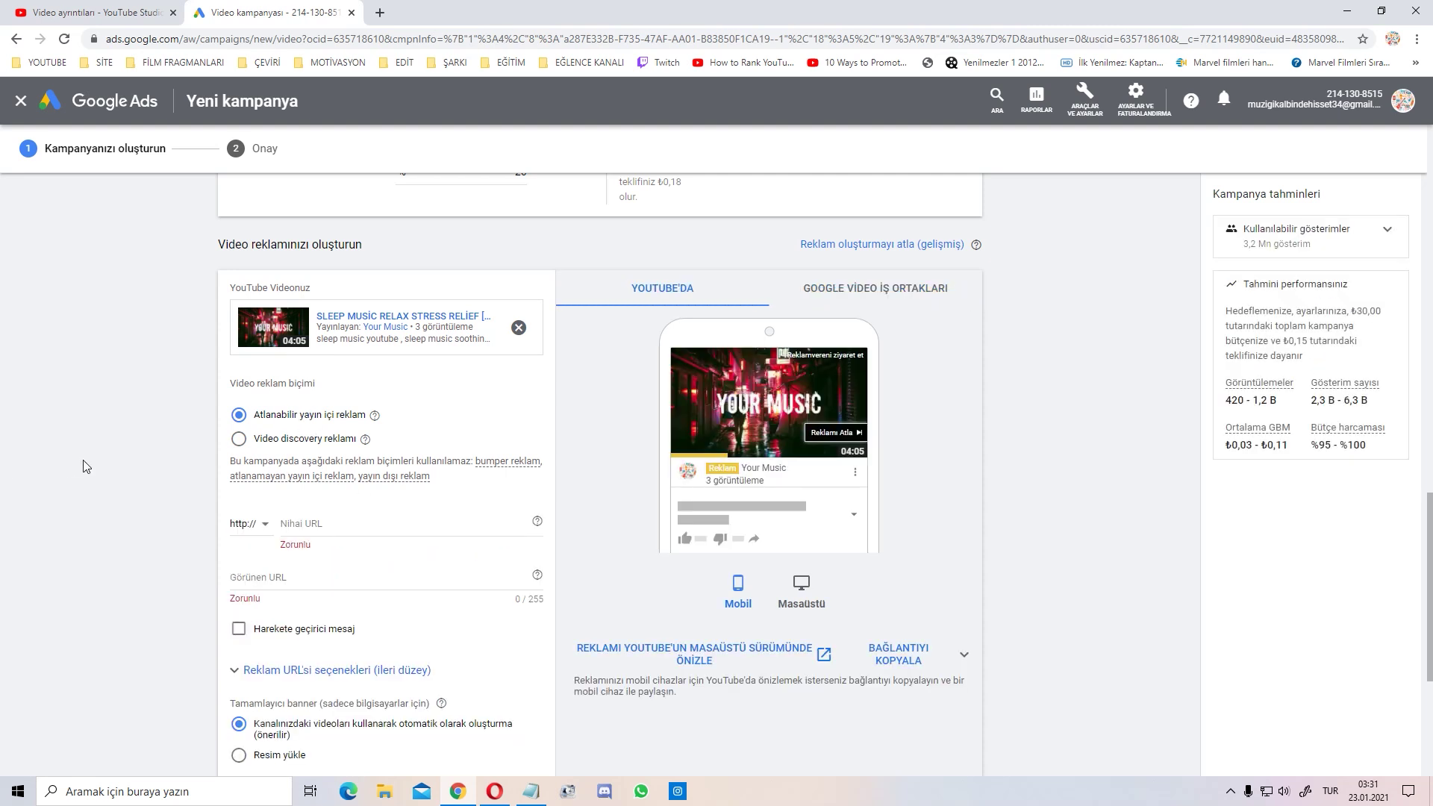
scroll(275, 423, down, 1)
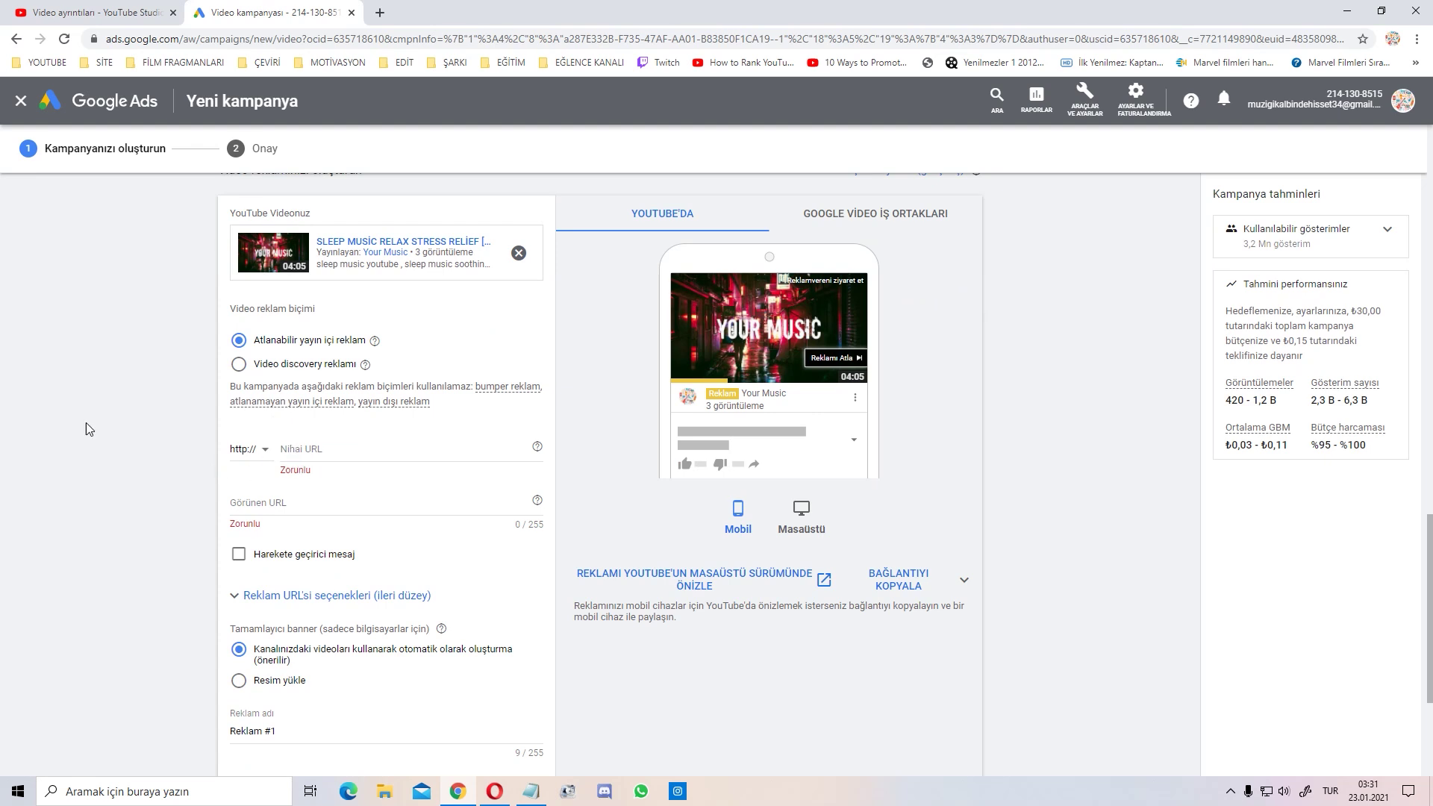
click(346, 448)
text(youtu.be/f1AcO8UwEfo)
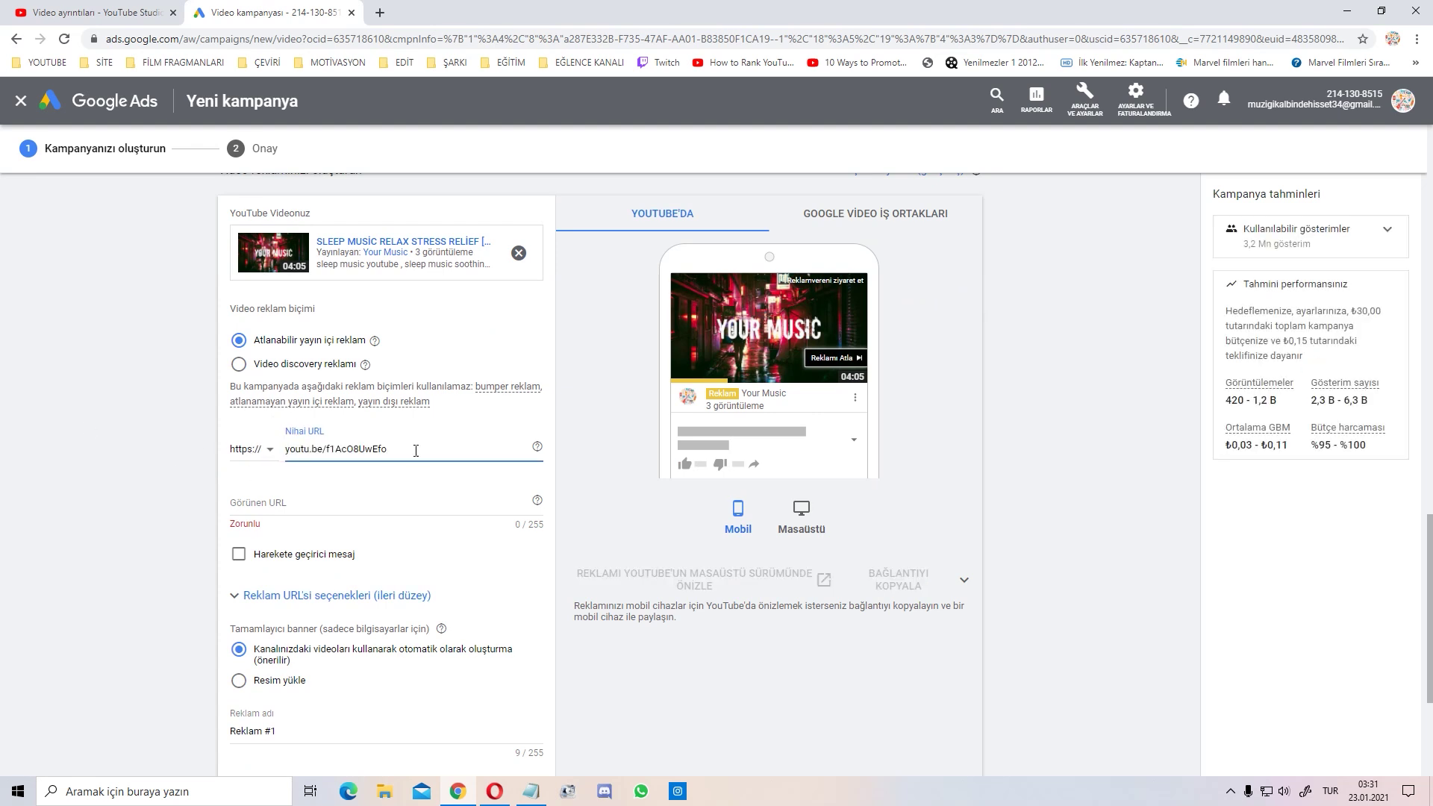
click(33, 452)
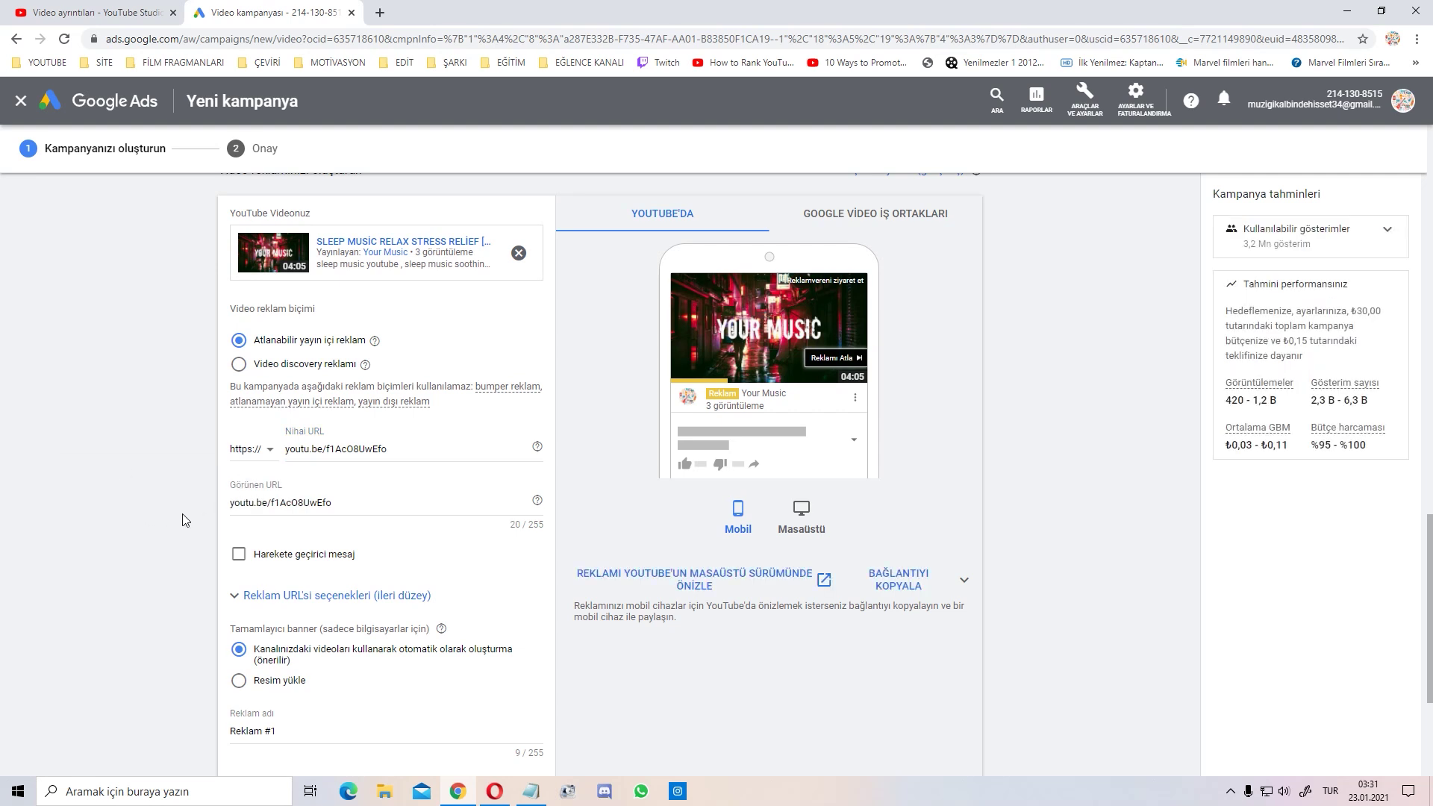
- Enable the call-to-action for the ad and set its text to "ABONE OL"
click(334, 560)
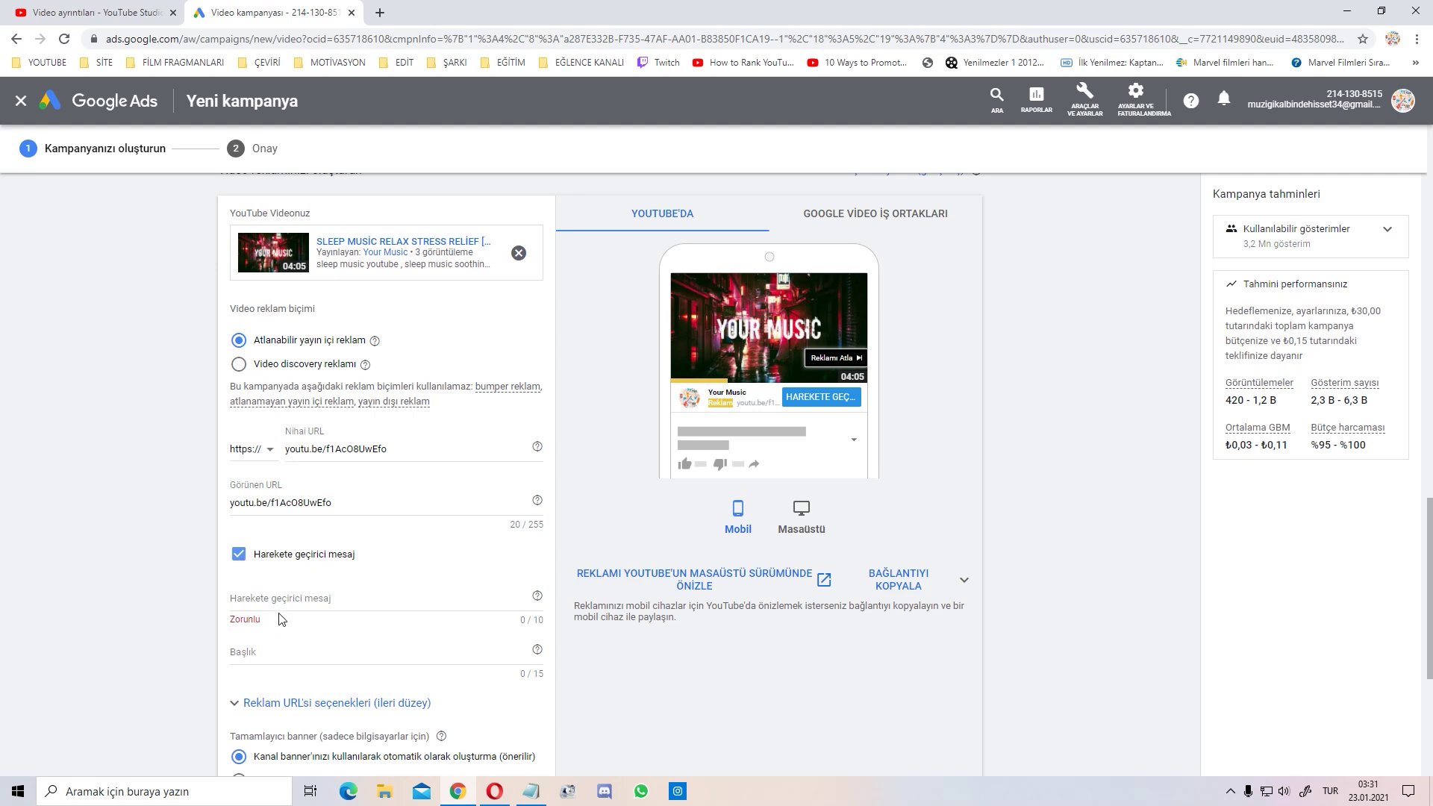
click(300, 597)
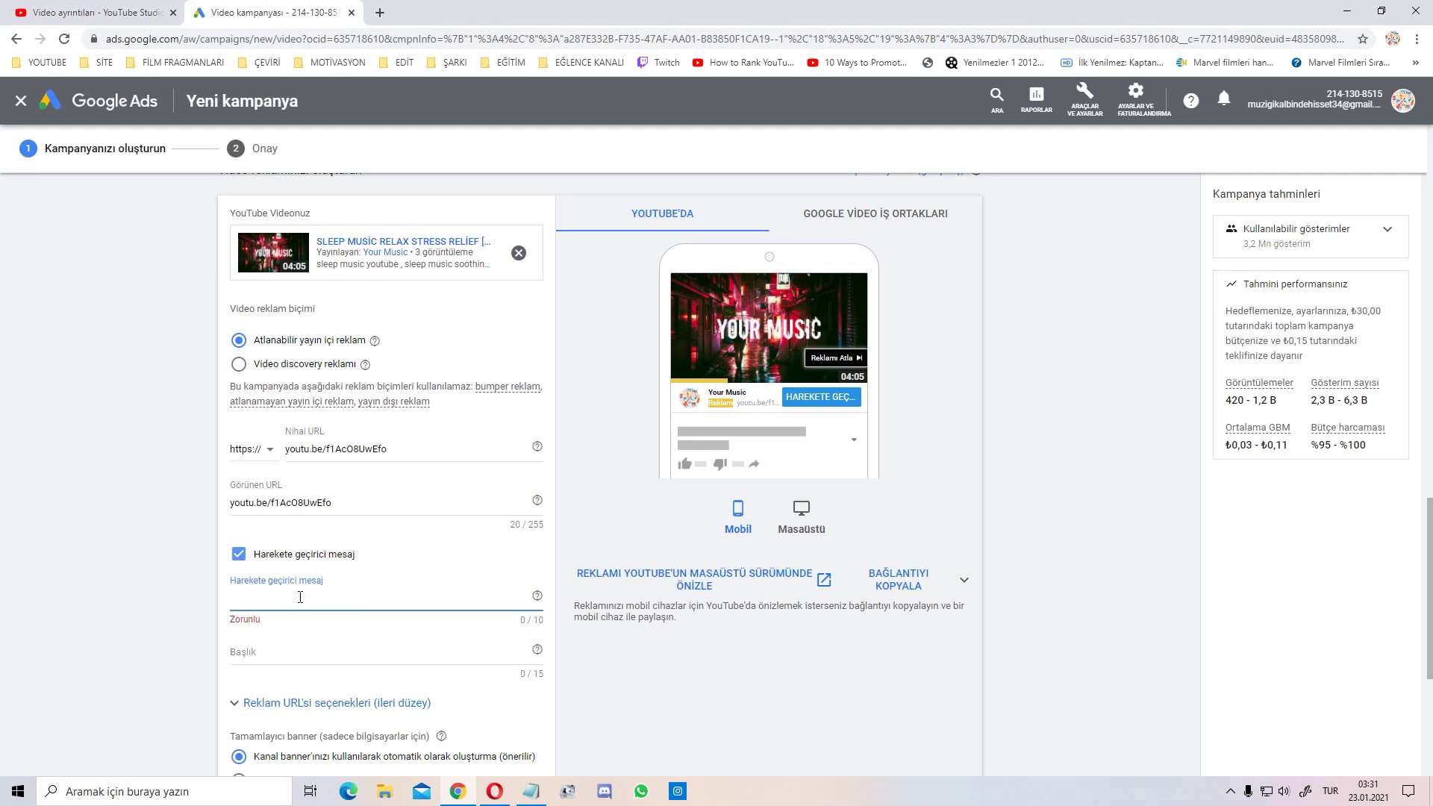
text(ABONE OL)
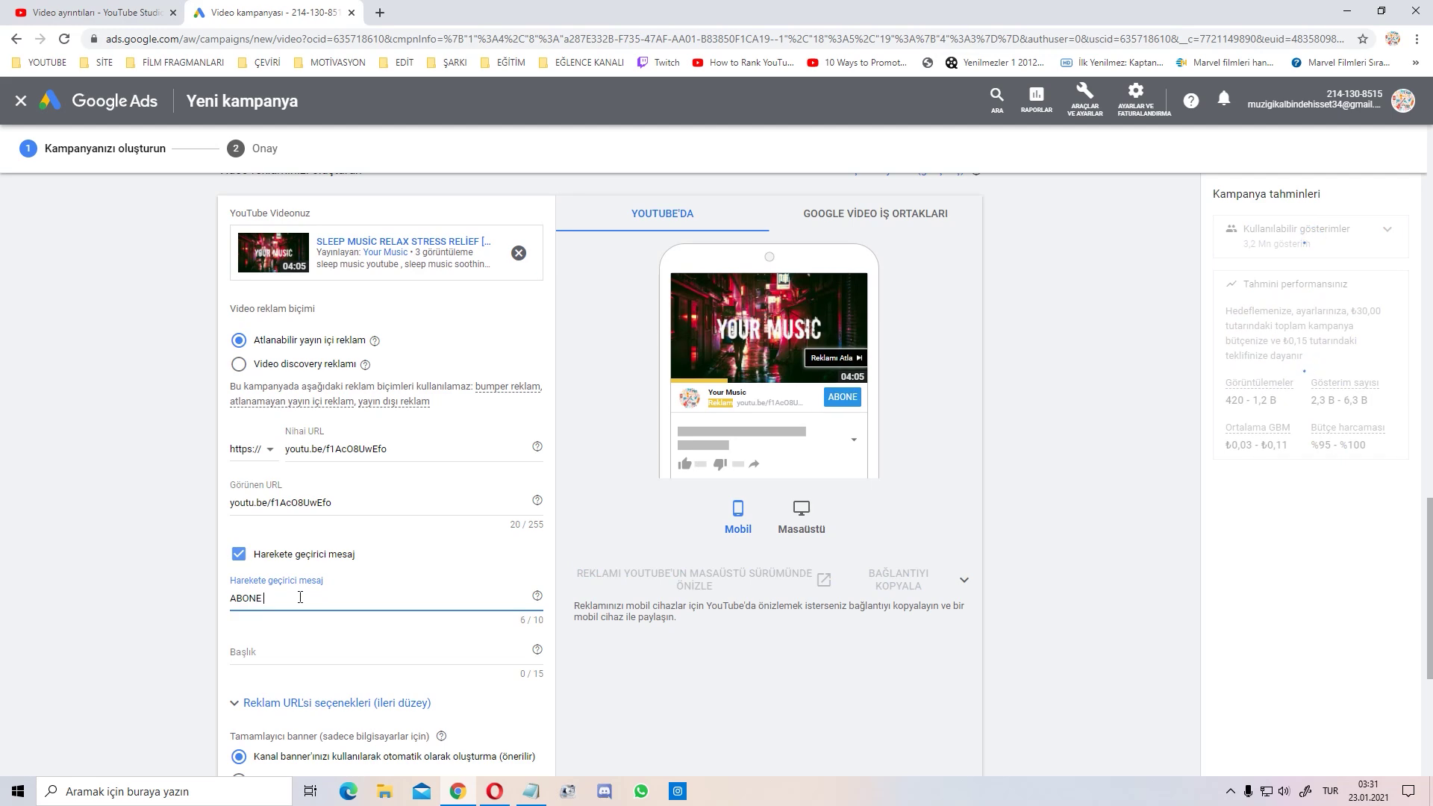
click(61, 554)
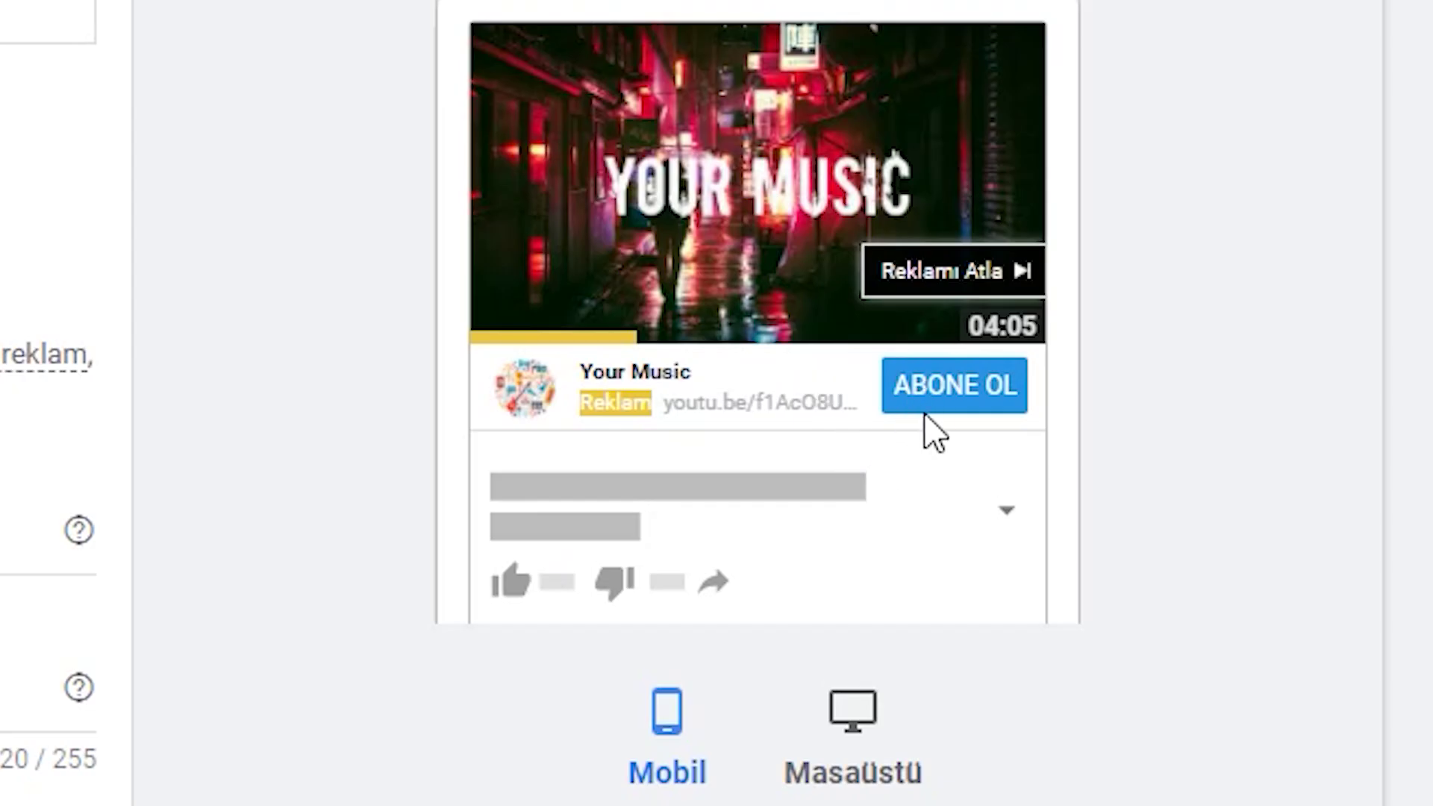
- Set the headline of the ad's call-to-action to "Yeni Video"
scroll(847, 435, down, 1)
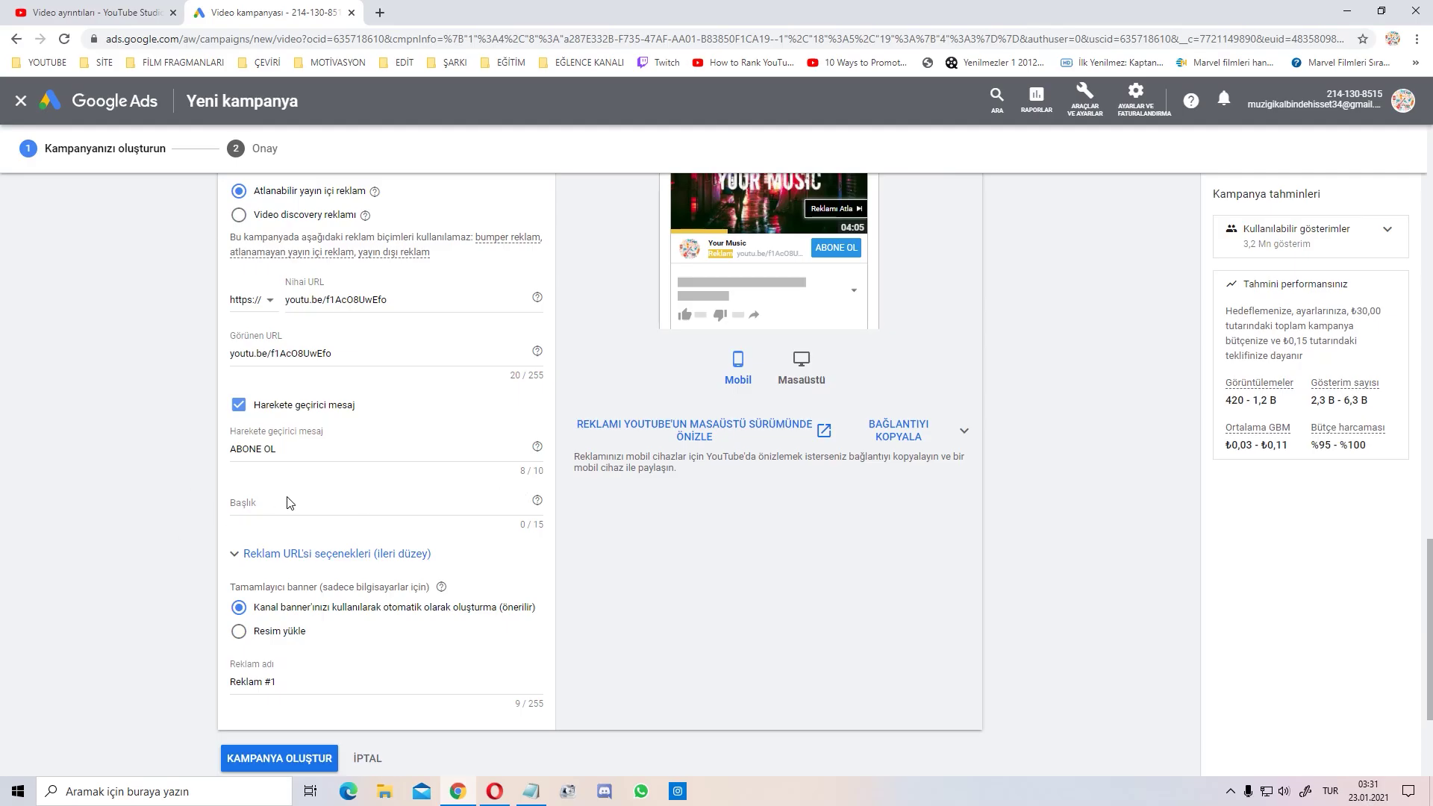
click(287, 504)
scroll(678, 371, up, 1)
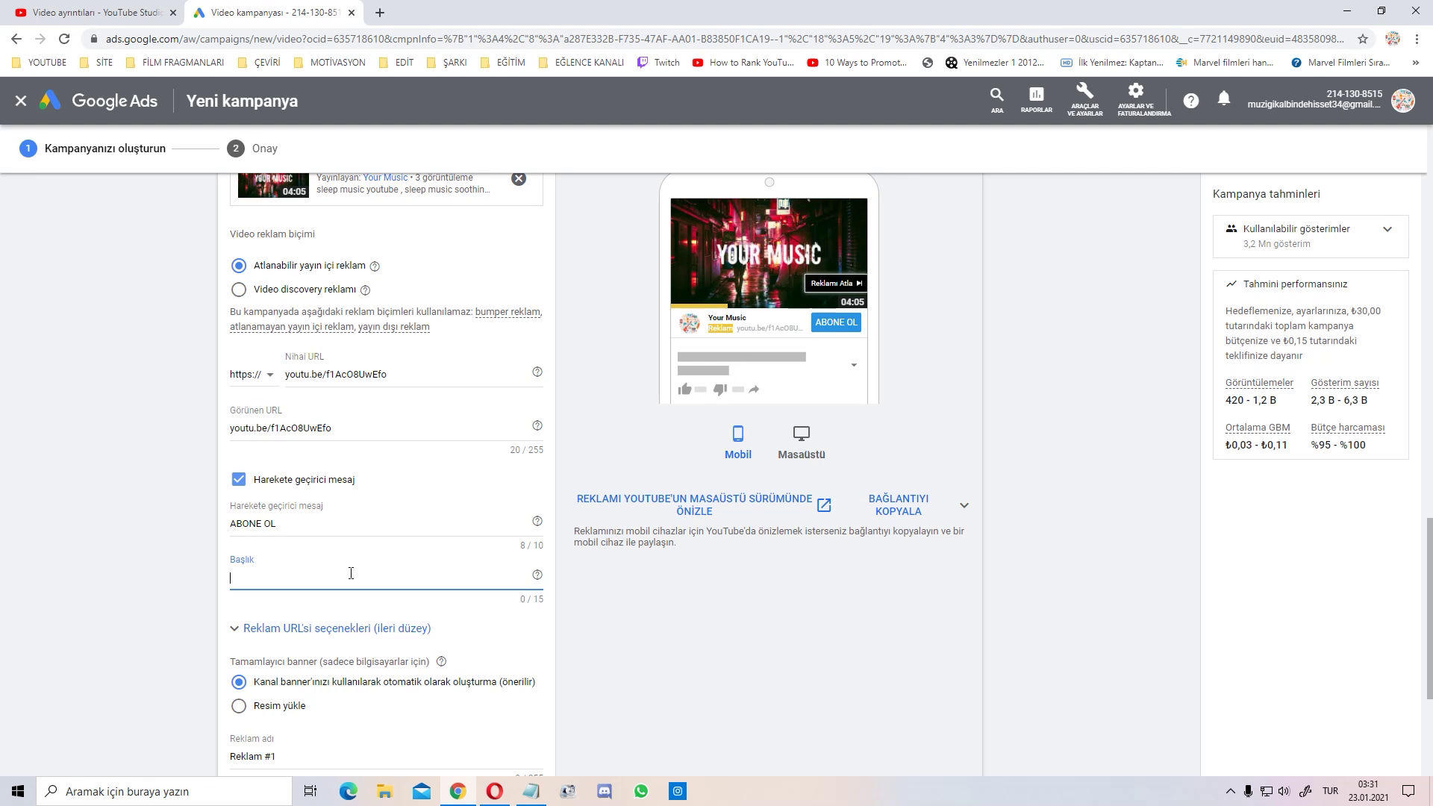
text(Yeni Video)
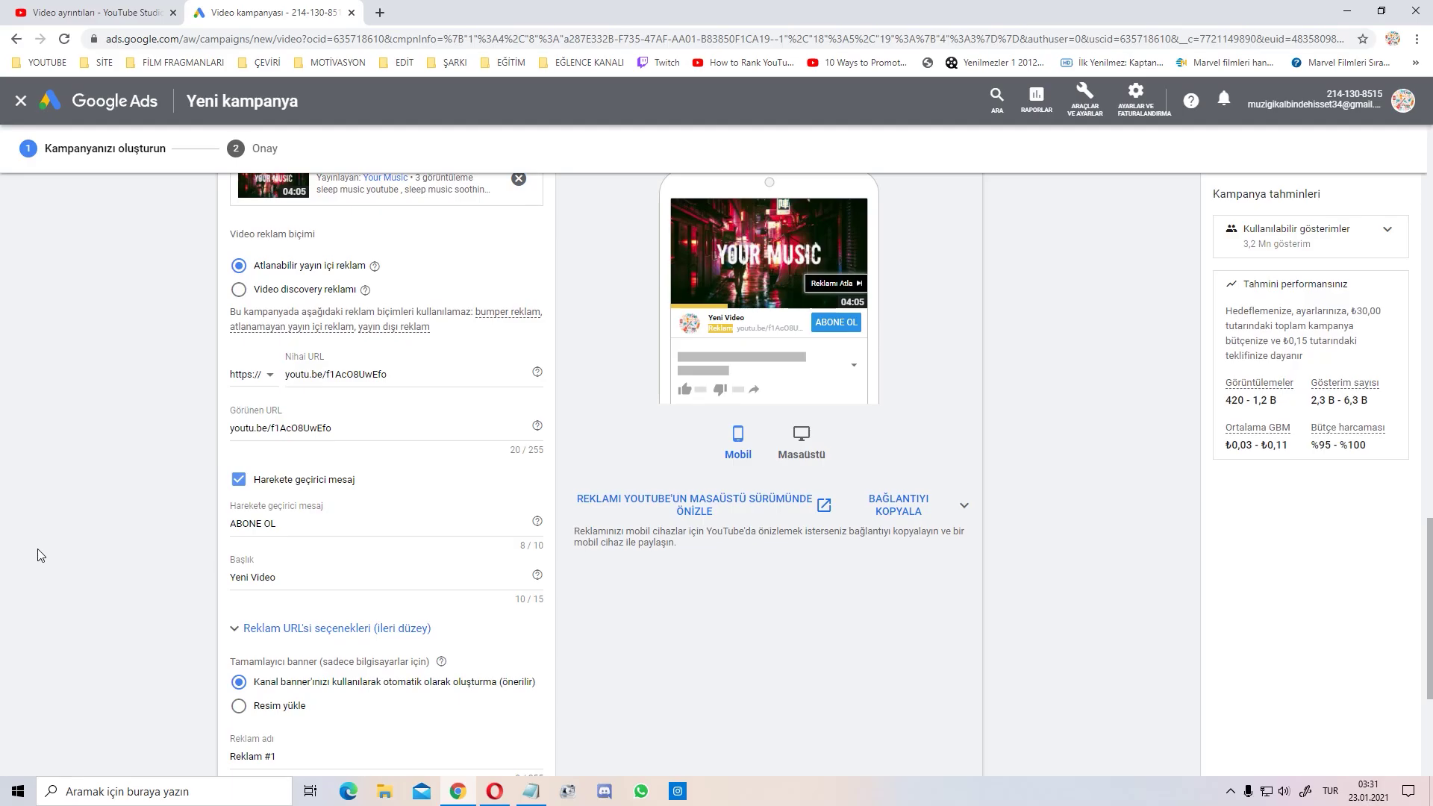
- Preview the ad in the desktop version of YouTube, block the site's notification request and close the preview
scroll(786, 655, up, 2)
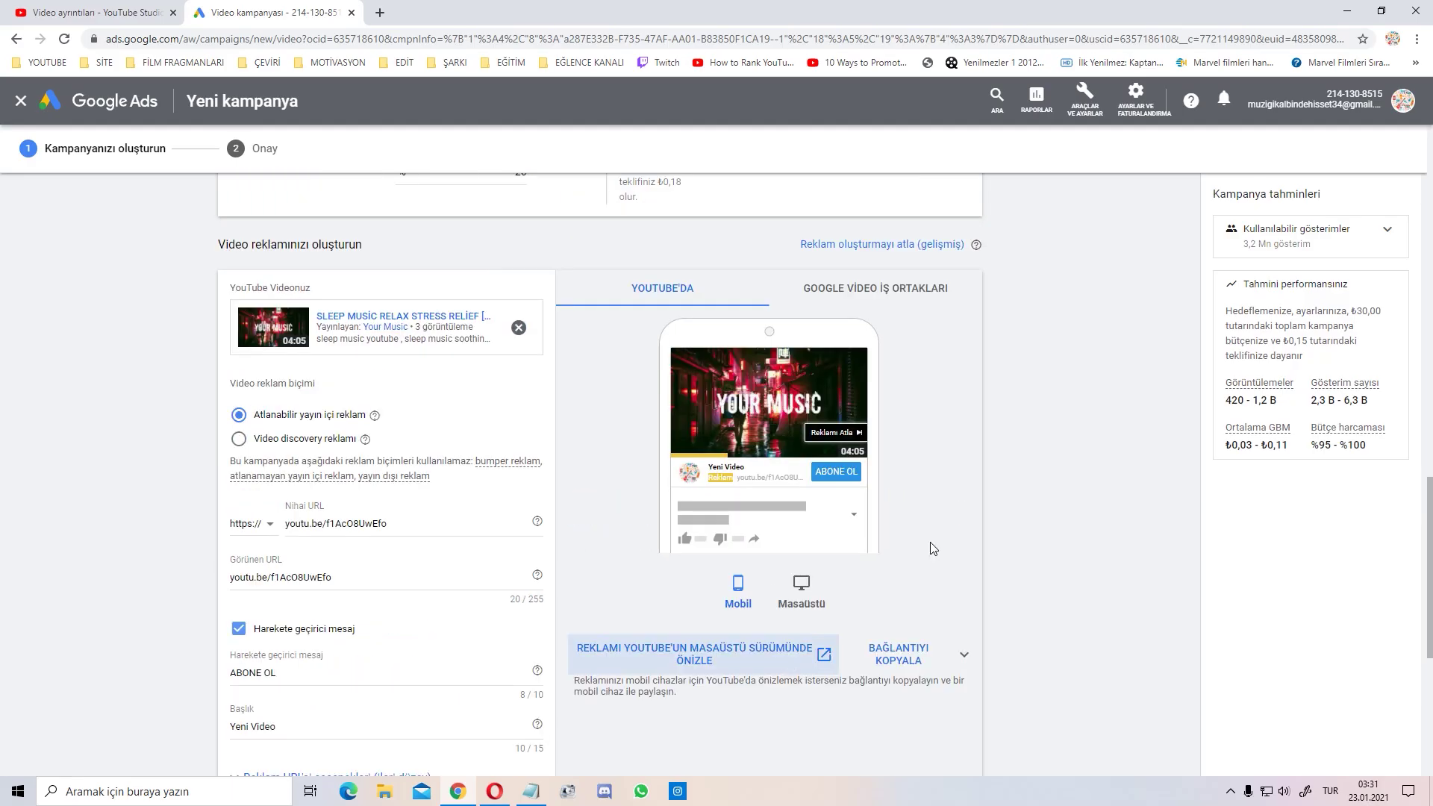
click(826, 656)
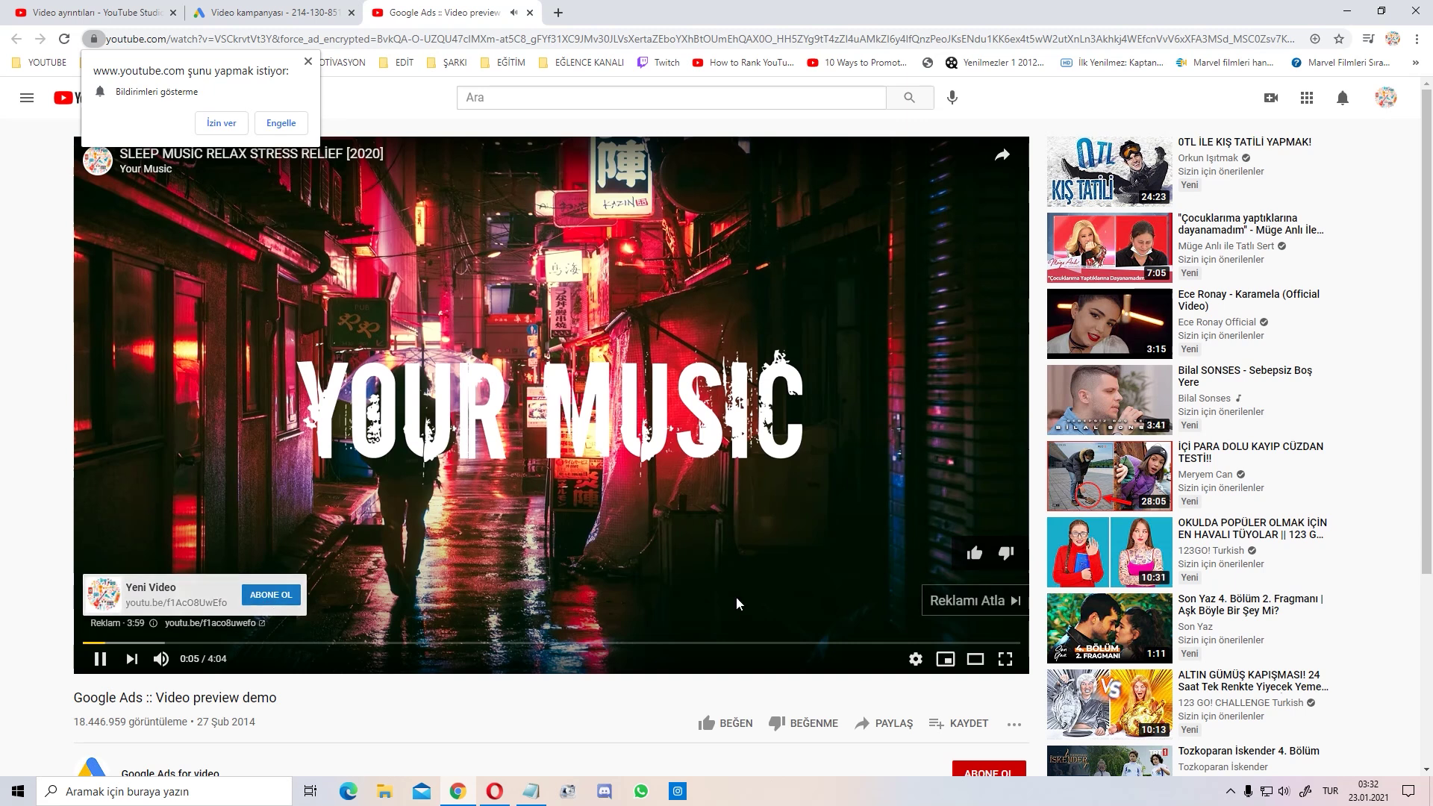
click(281, 126)
click(530, 13)
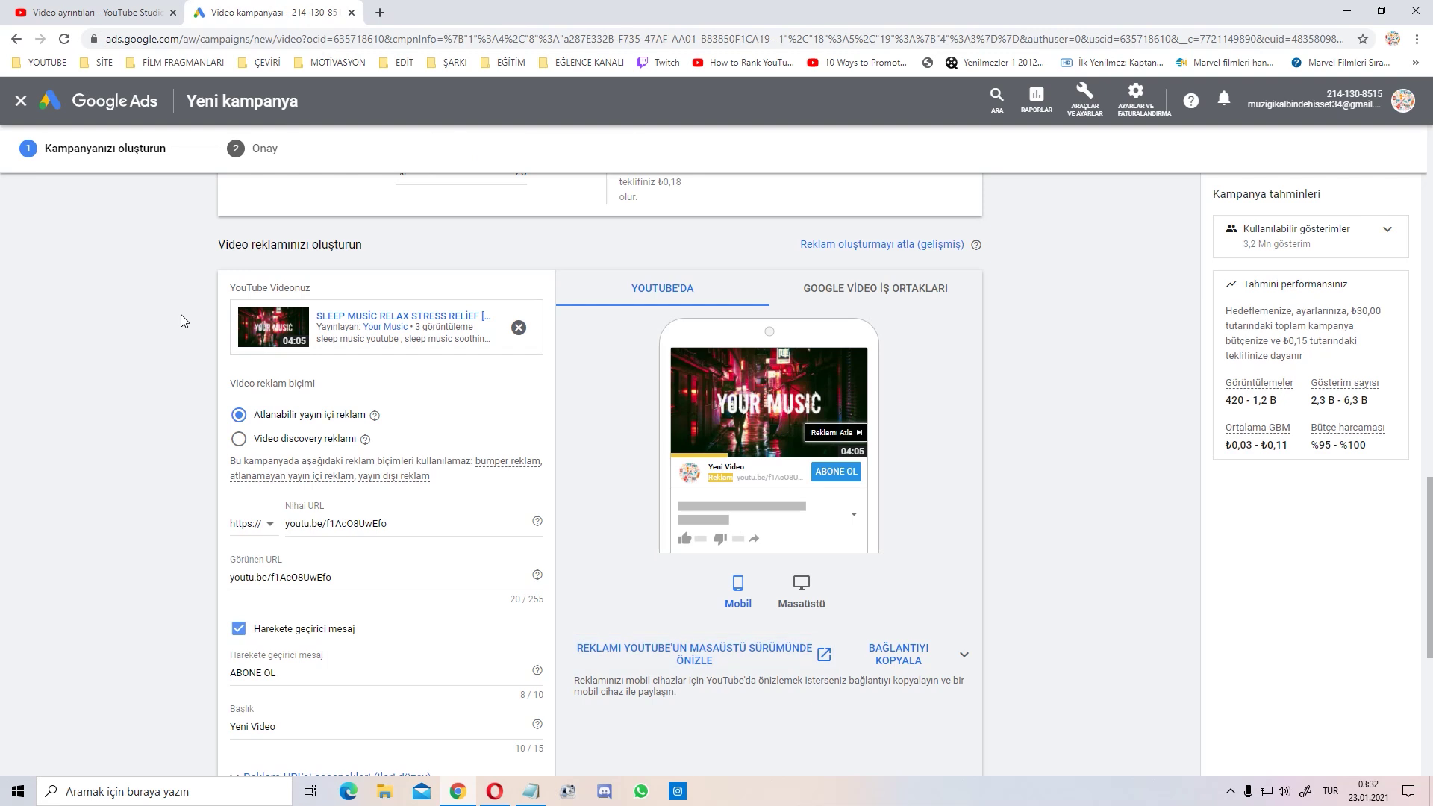
- Create the campaign with the ad name Reklam #1 and continue to the campaign's overview of ad groups
scroll(181, 315, down, 5)
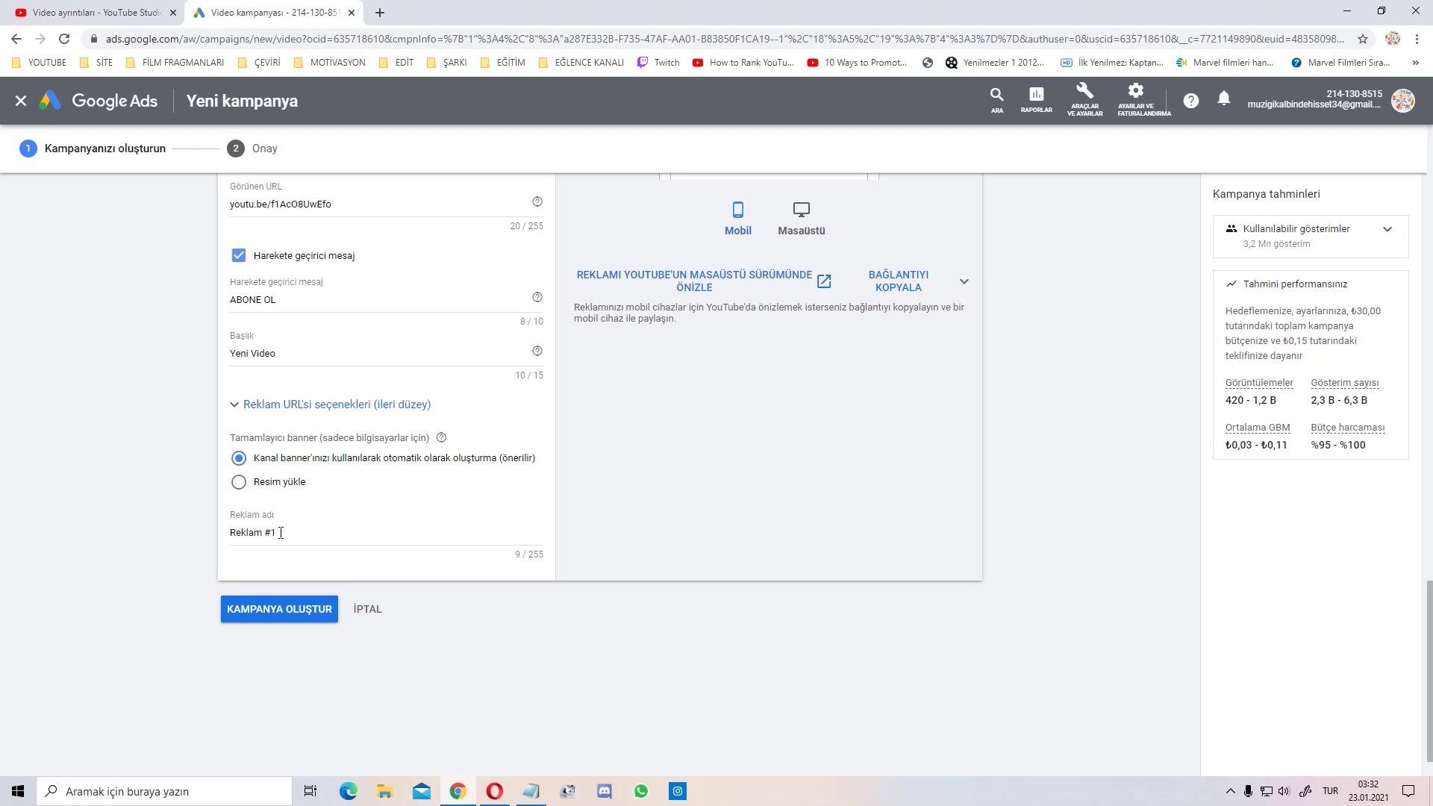
click(258, 618)
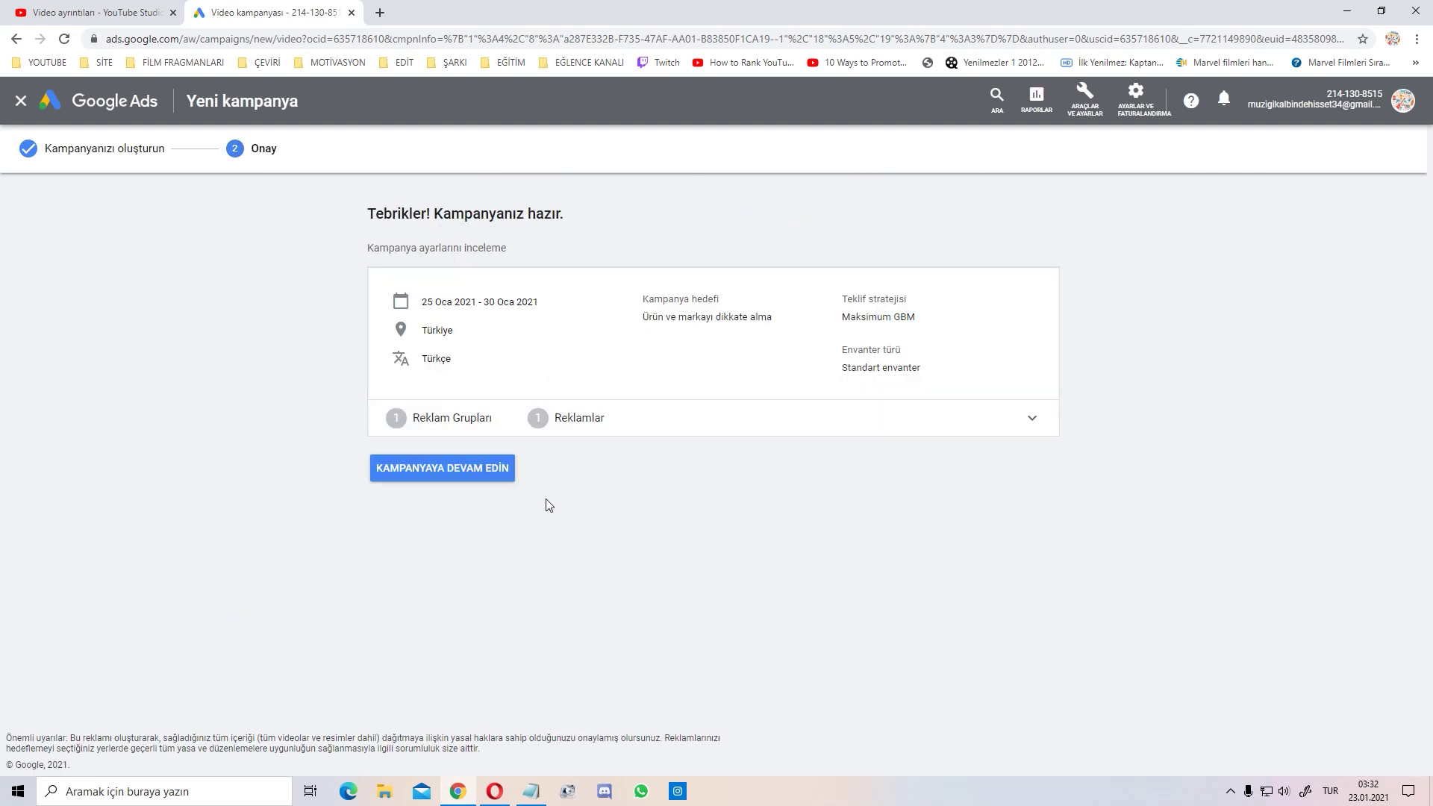
click(446, 478)
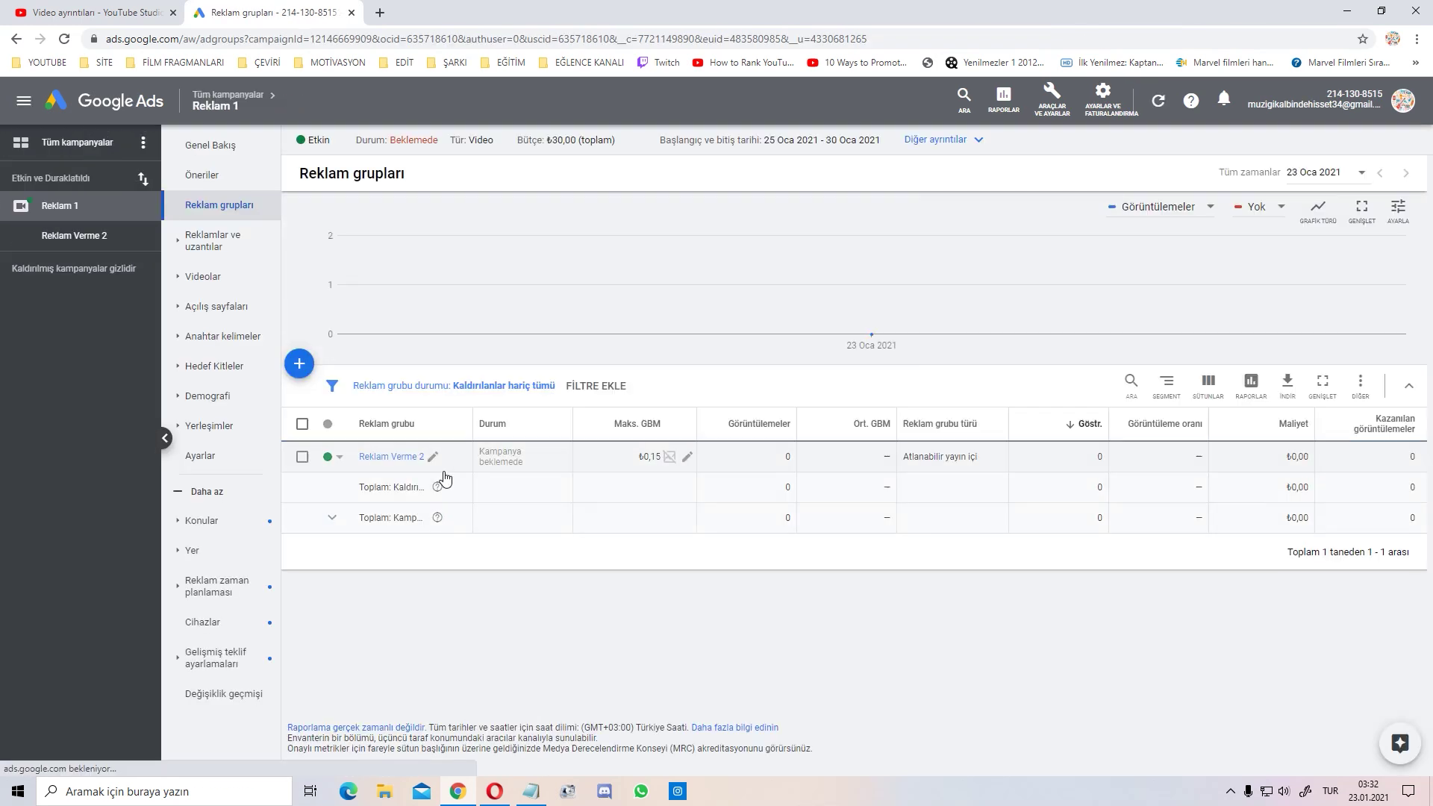